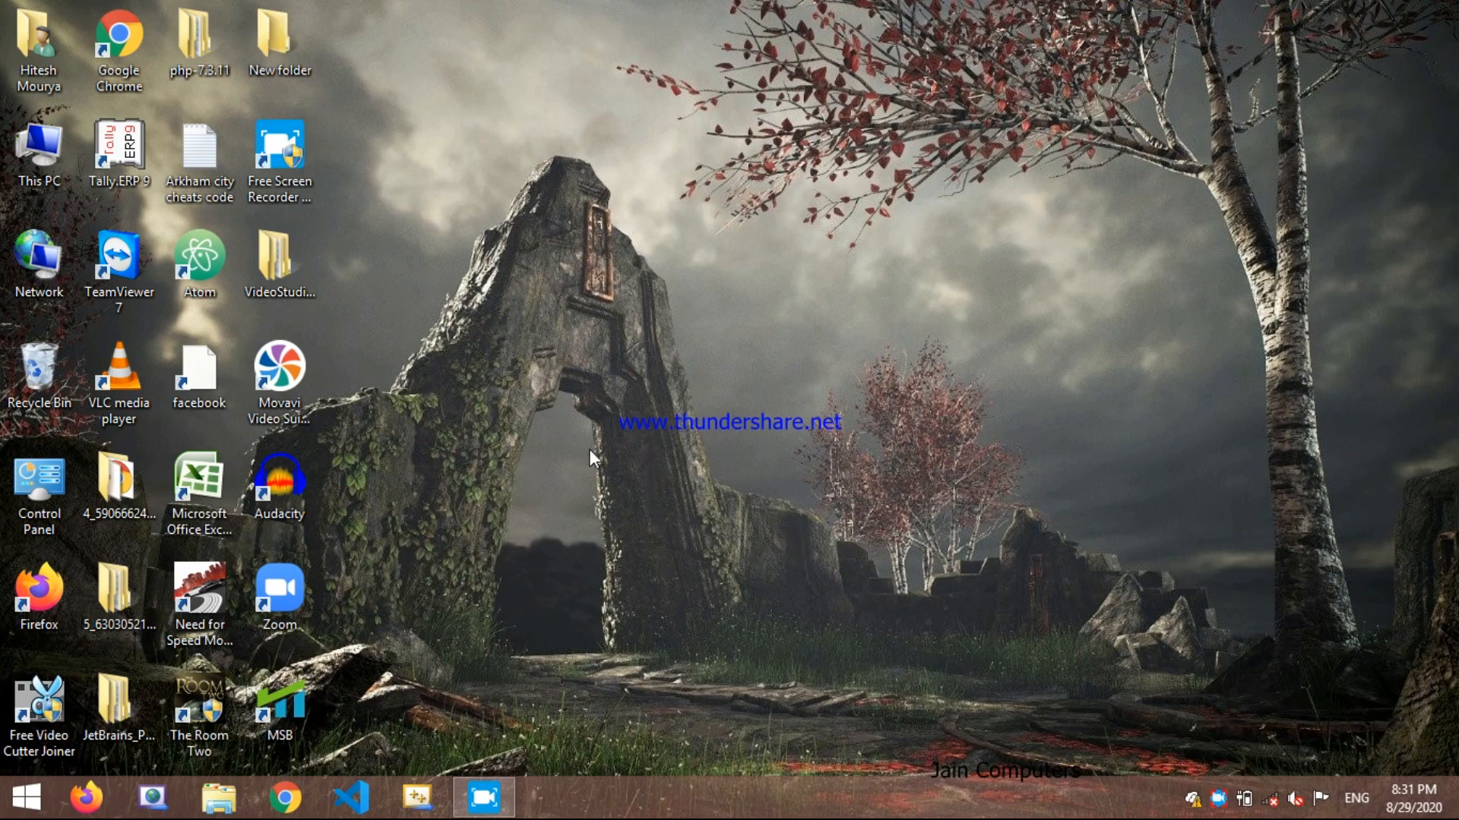
{"action": "right_click", "coordinate": [477, 267]}
{"action": "left_click", "coordinate": [422, 518]}
{"action": "right_click", "coordinate": [461, 414]}
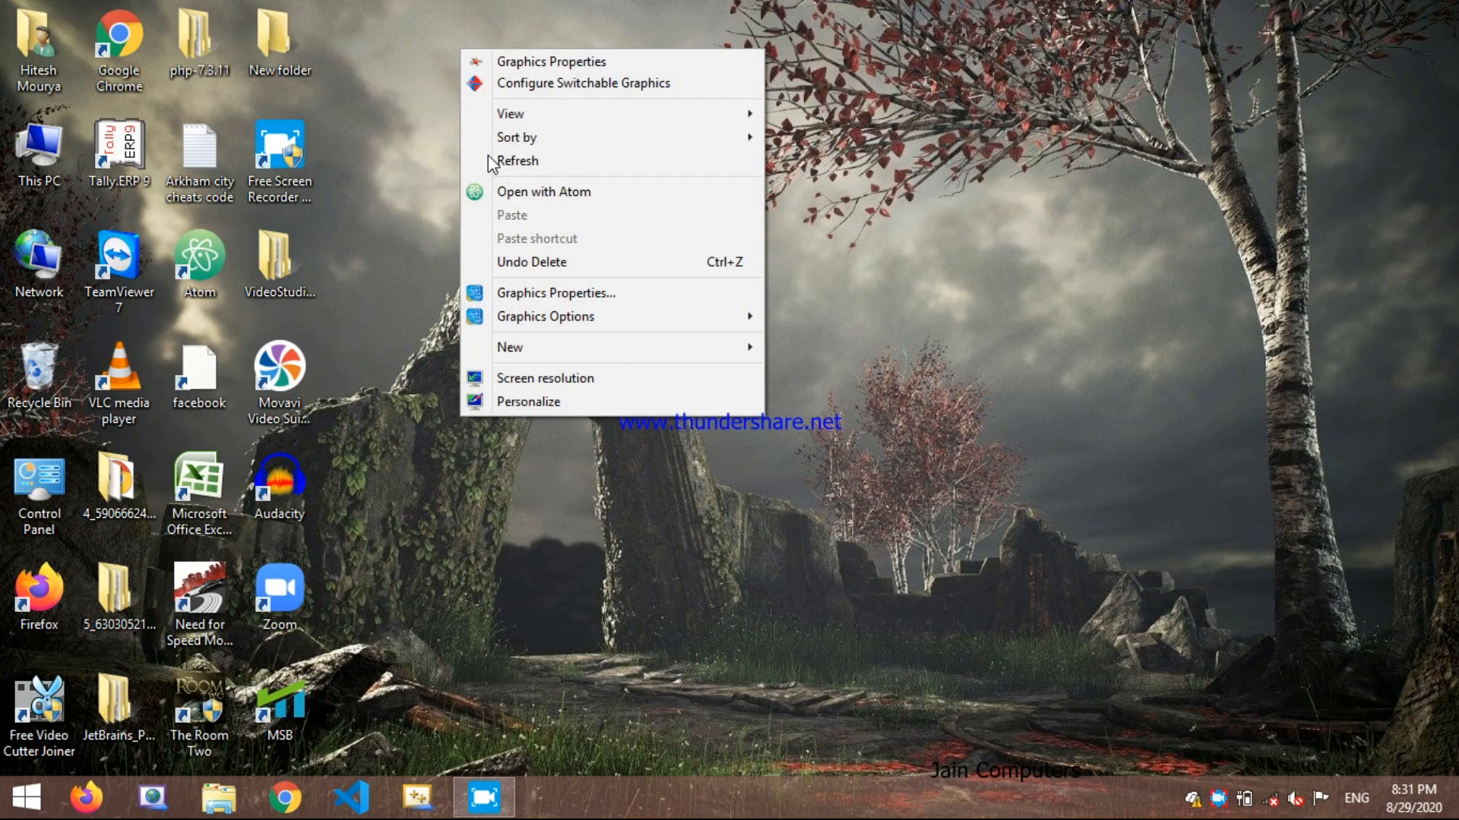
{"action": "left_click", "coordinate": [29, 802]}
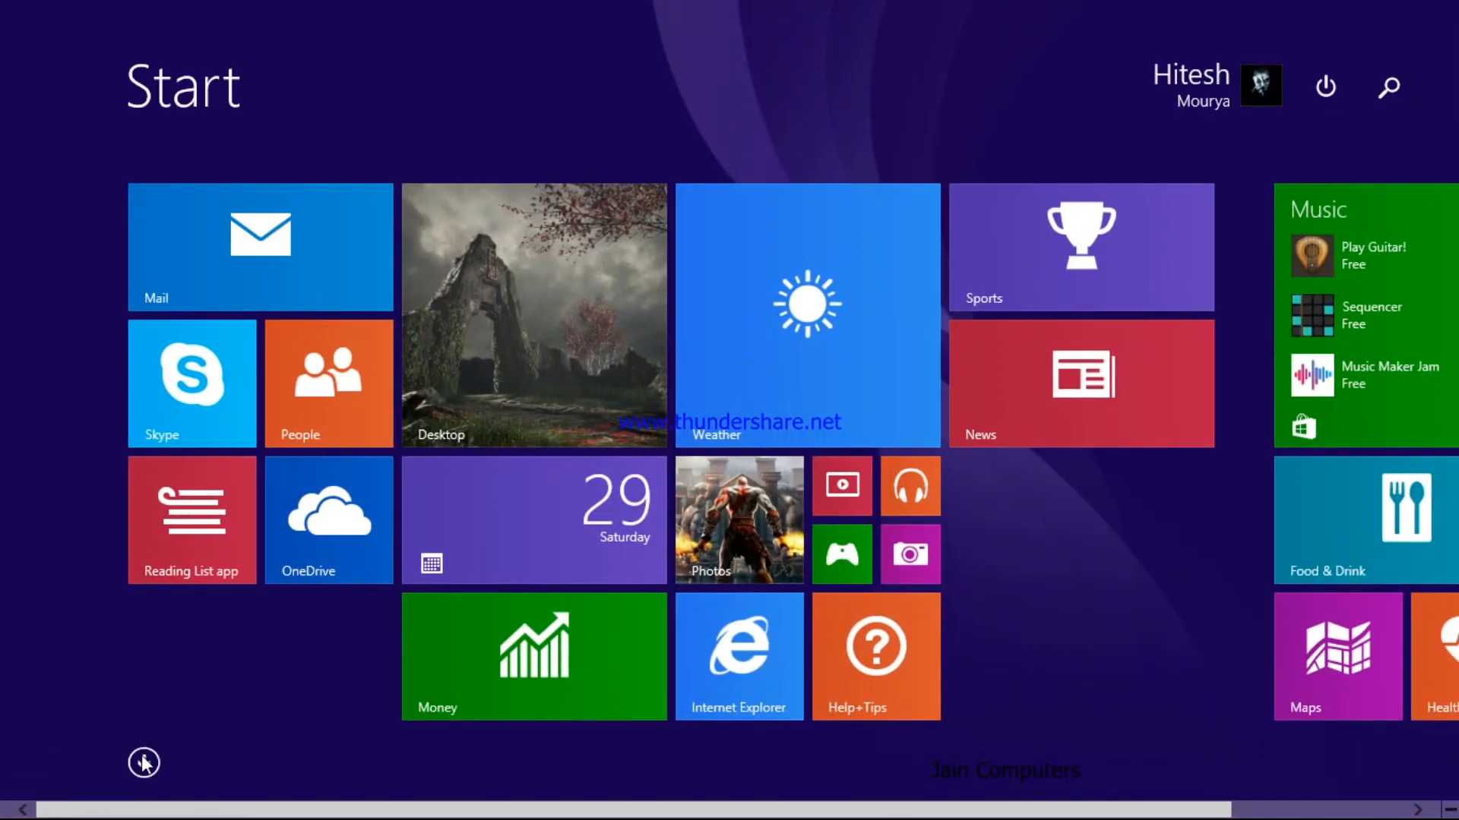
{"action": "left_click", "coordinate": [557, 328]}
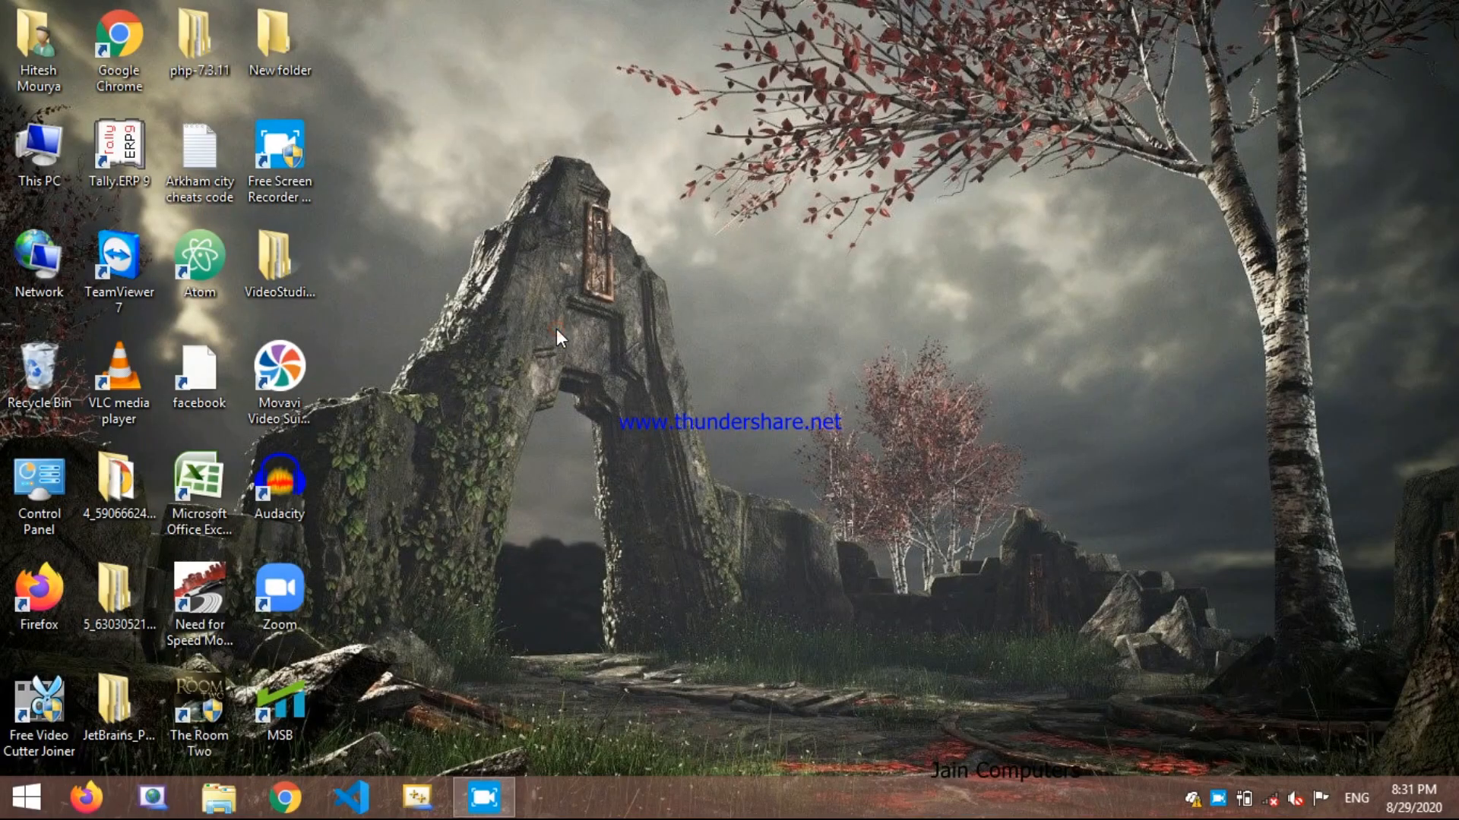
{"action": "right_click", "coordinate": [585, 287]}
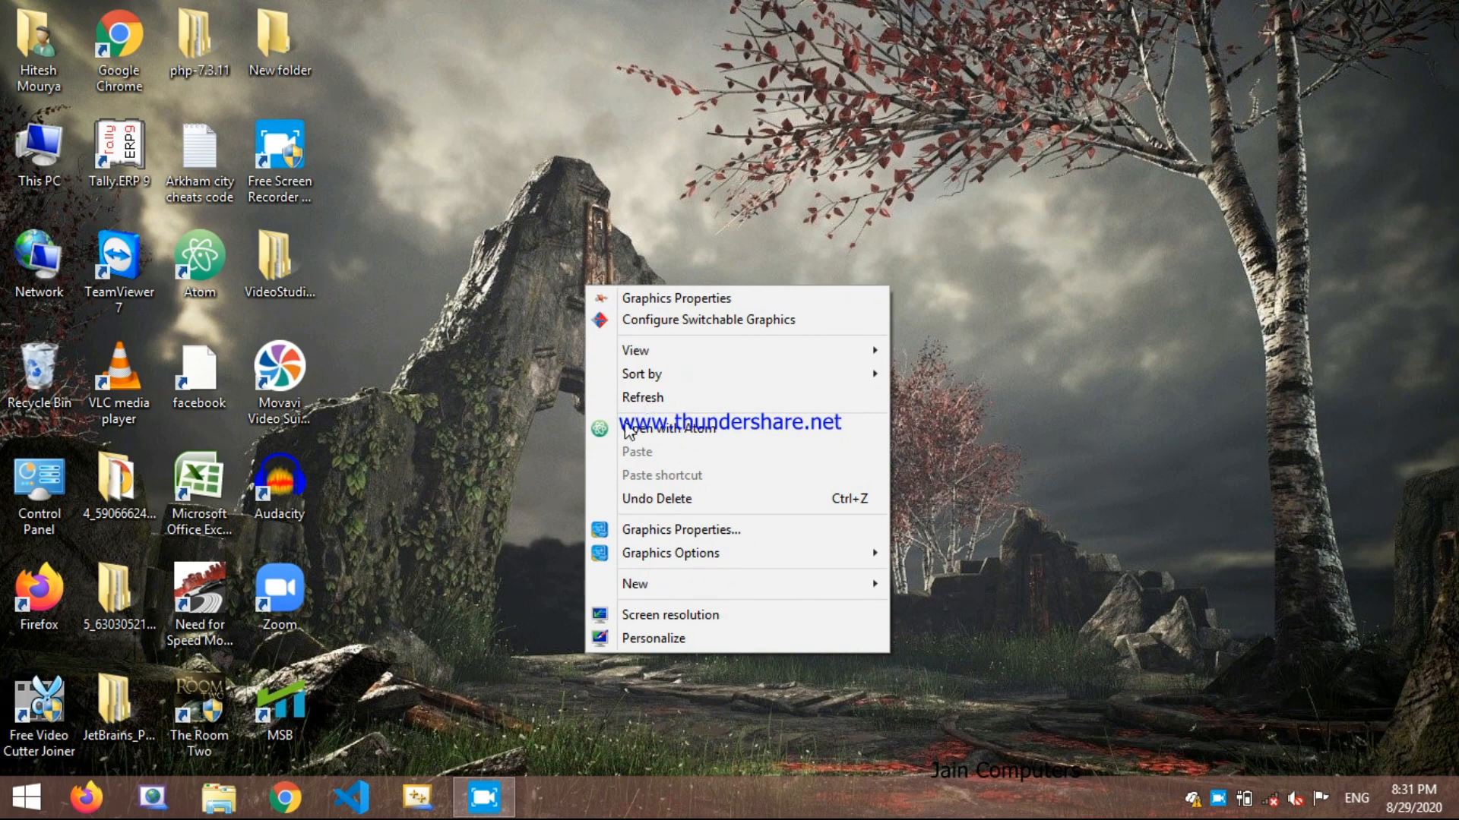
{"action": "left_click", "coordinate": [643, 398]}
Step: Launch Microsoft Office Word 2007 from the list of installed apps
{"action": "left_click", "coordinate": [3, 812]}
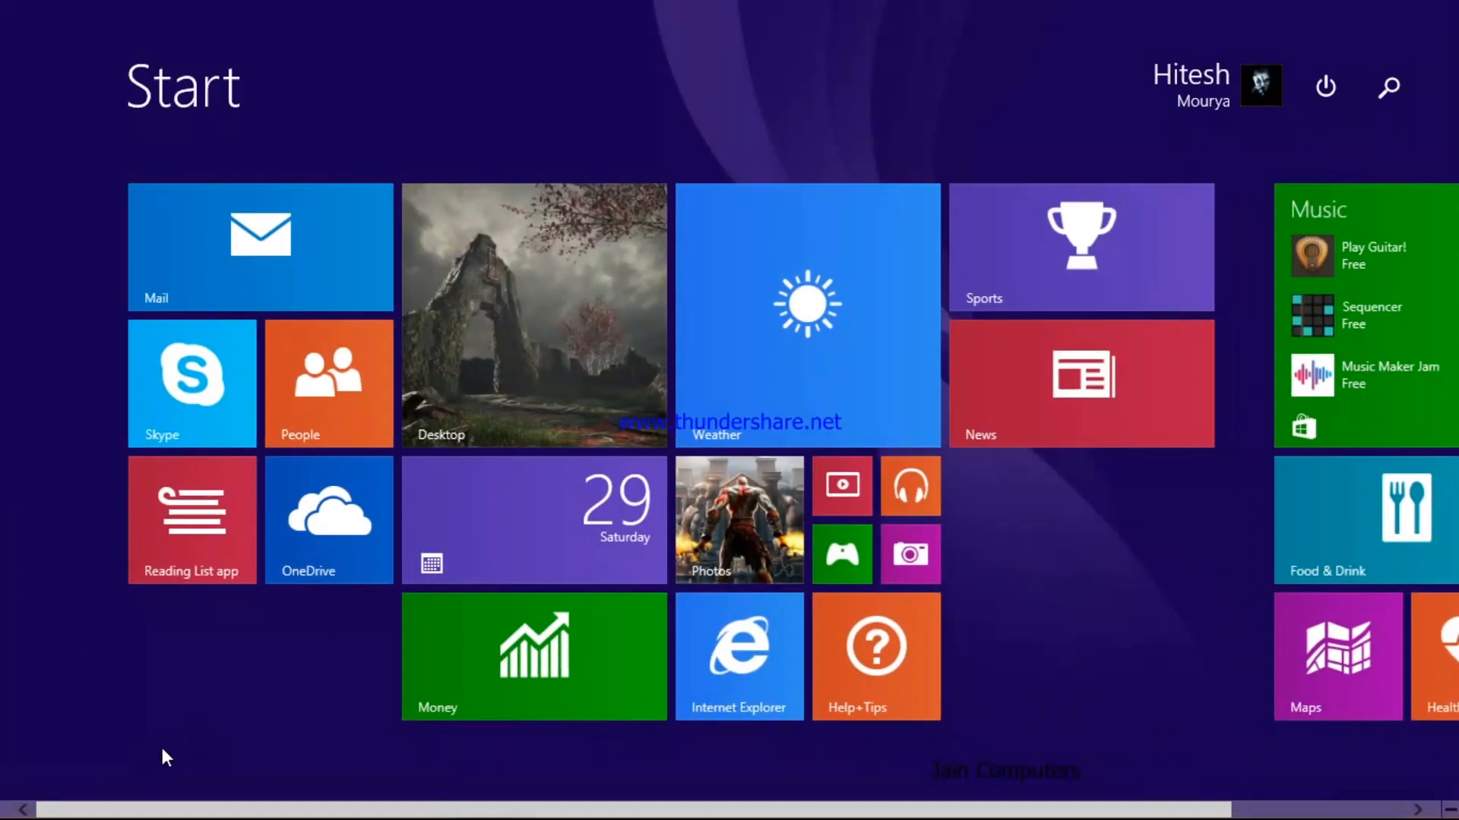
{"action": "left_click", "coordinate": [153, 756]}
{"action": "scroll", "coordinate": [773, 353], "scroll_direction": "down", "scroll_amount": 10}
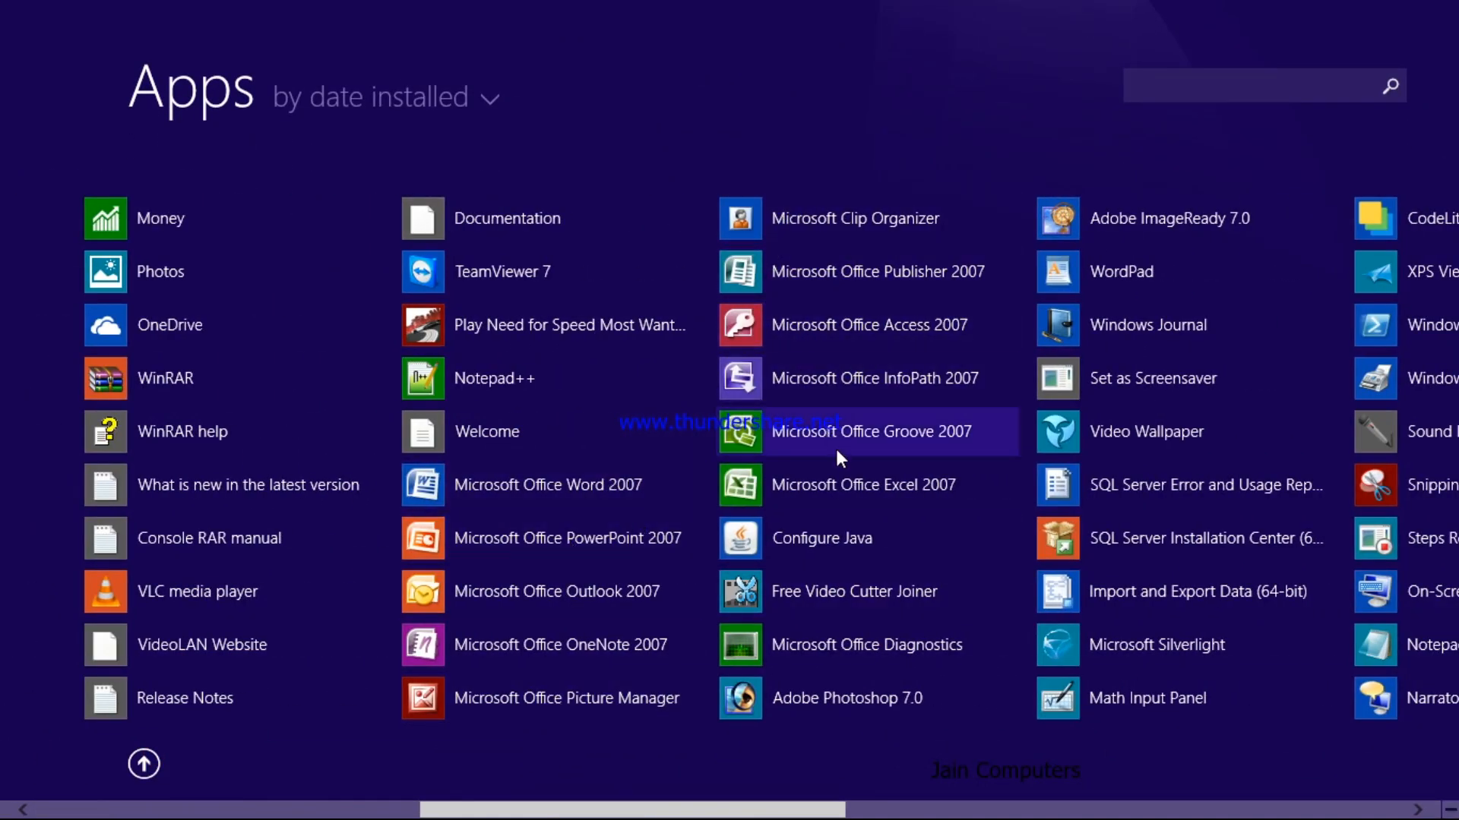
{"action": "left_click", "coordinate": [512, 495]}
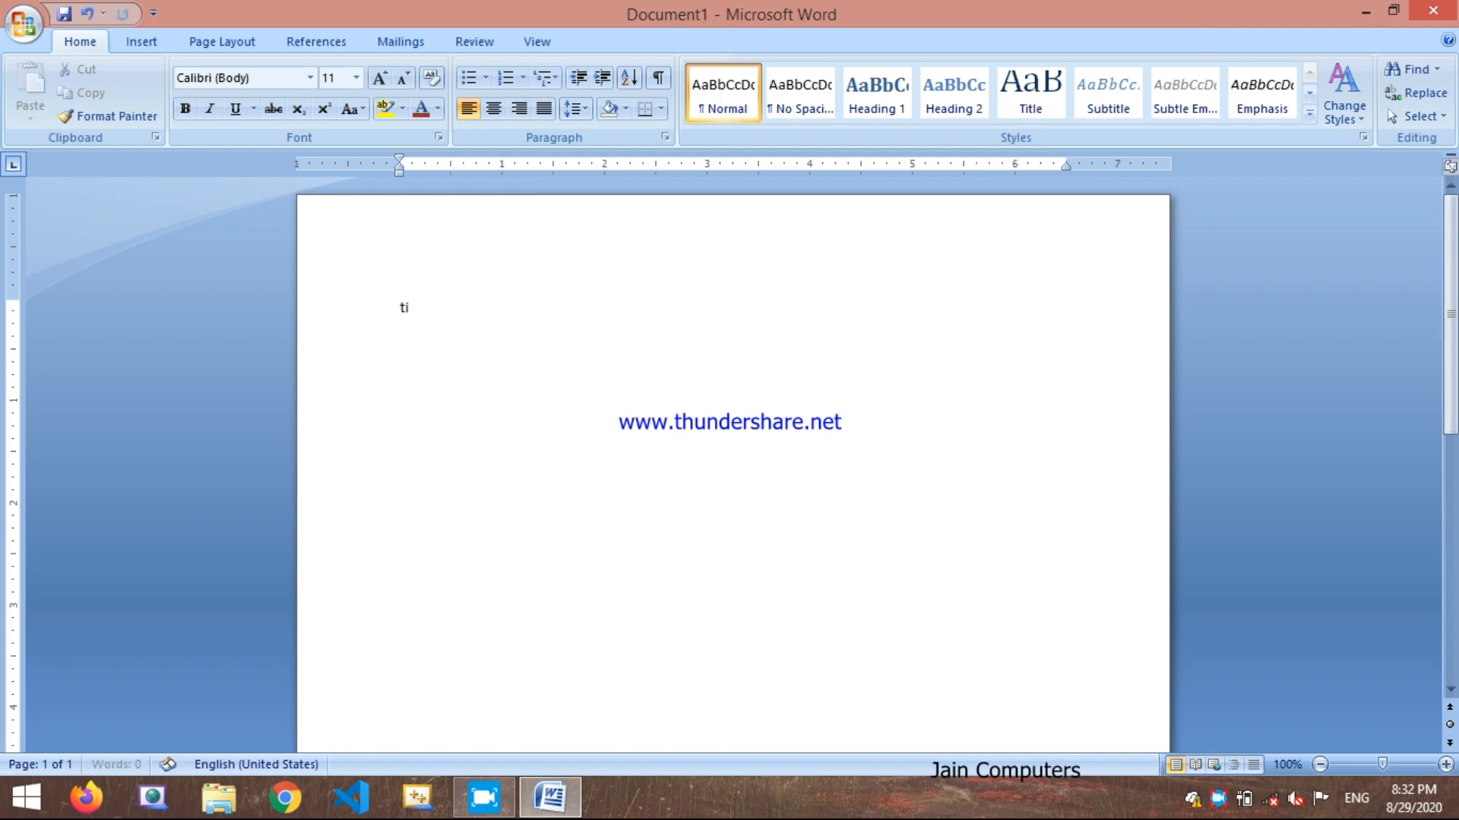
Step: Write "TiTLE BAR" as the first line of the blank document and enlarge its font size to 28
{"action": "type", "text": "TITLE BAR"}
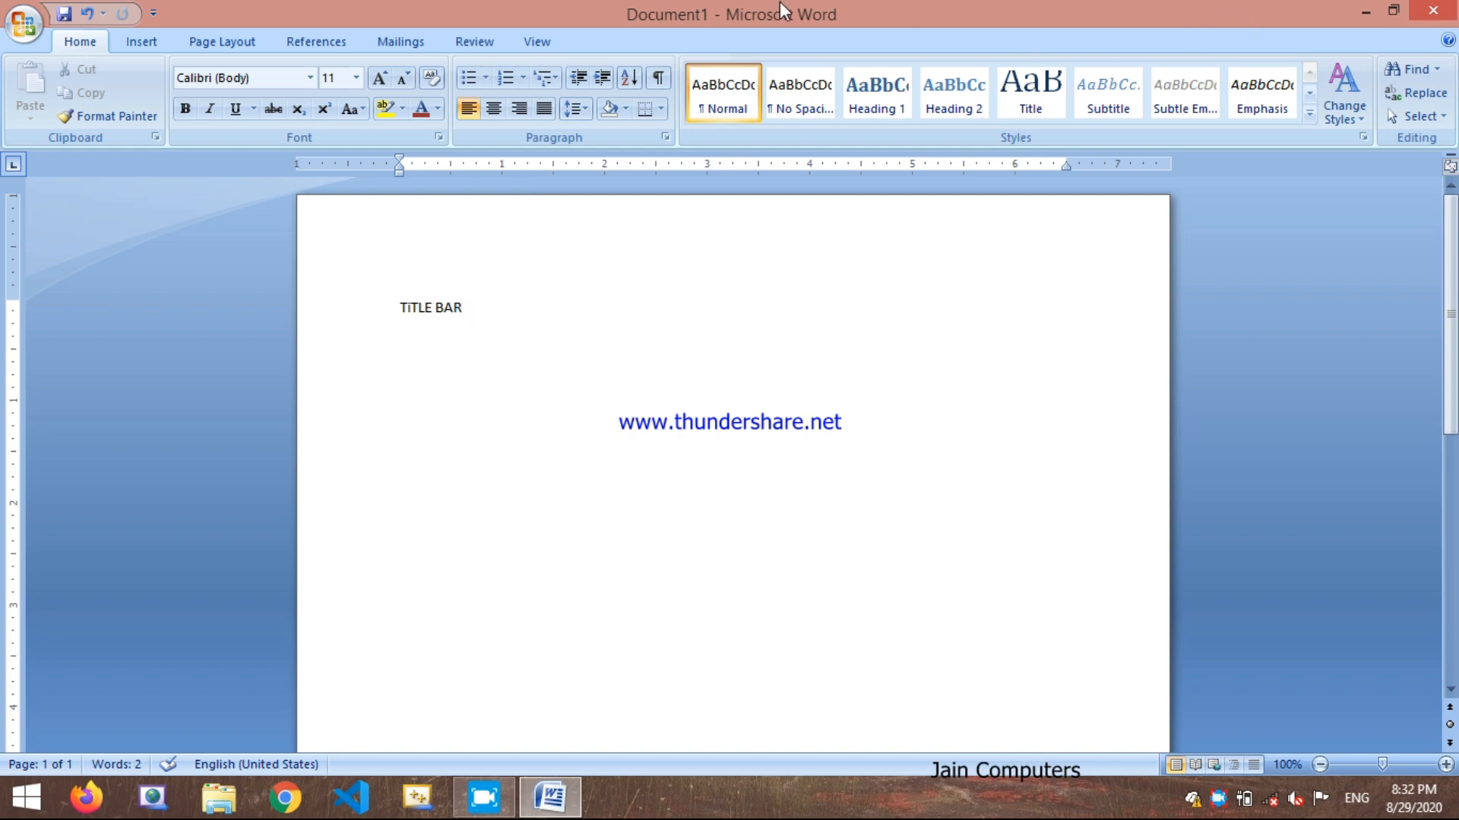
{"action": "left_click_drag", "start_coordinate": [471, 321], "coordinate": [399, 309]}
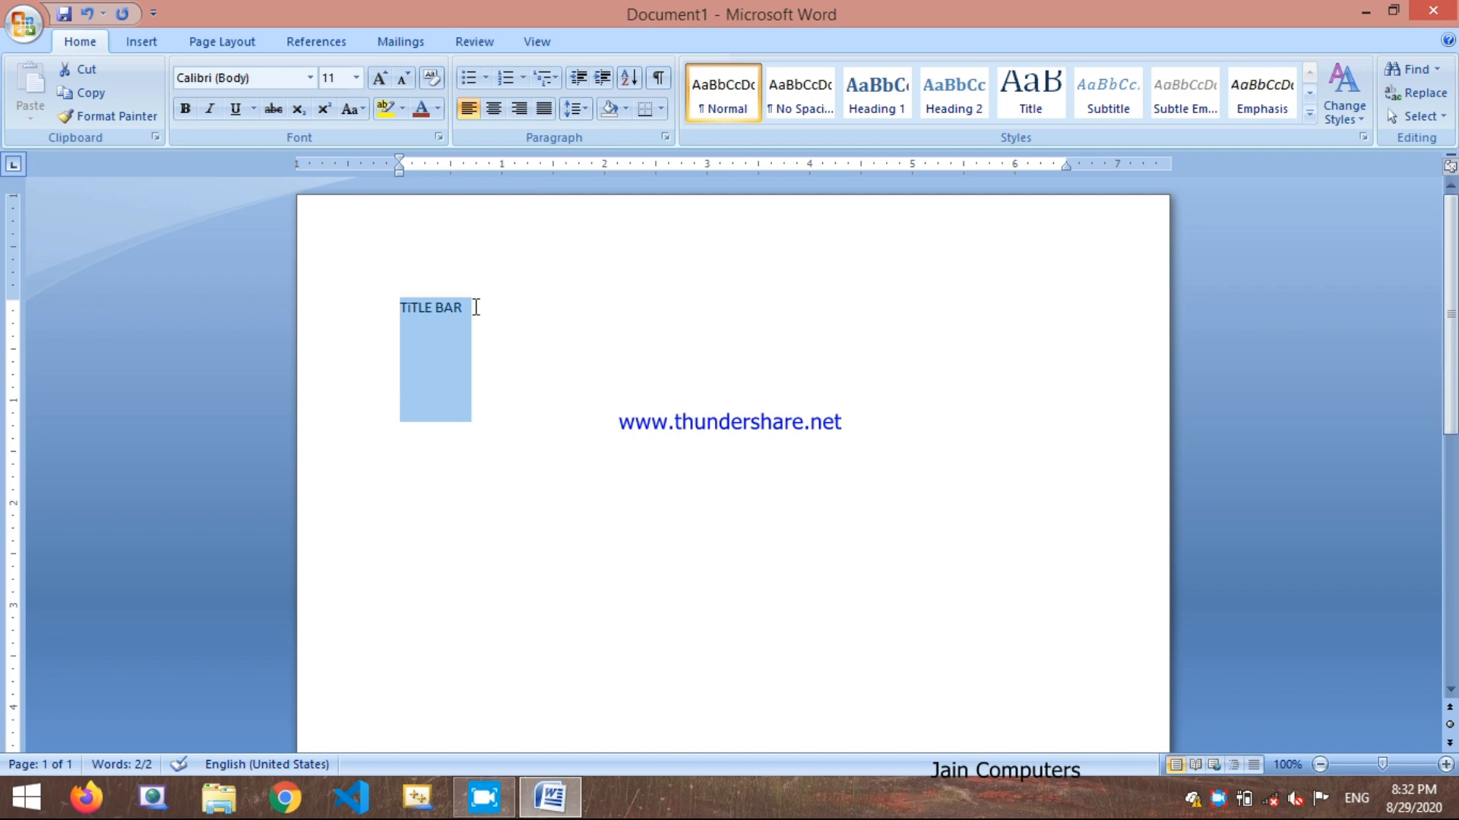
{"action": "left_click", "coordinate": [380, 78]}
{"action": "left_click", "coordinate": [380, 78]}
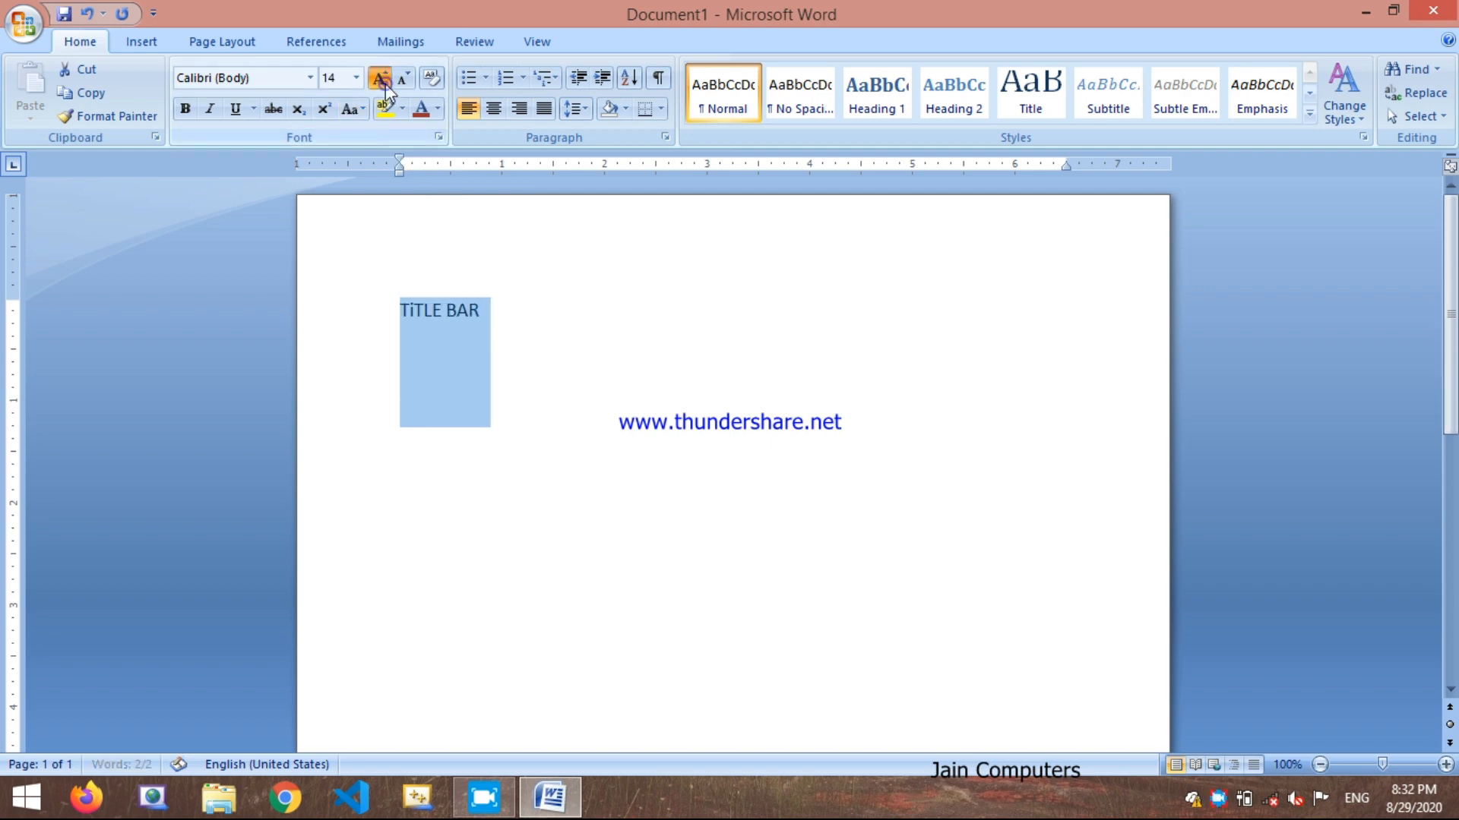
{"action": "left_click", "coordinate": [380, 79]}
{"action": "left_click", "coordinate": [379, 78]}
{"action": "left_click", "coordinate": [380, 78]}
{"action": "left_click", "coordinate": [380, 78]}
{"action": "left_click", "coordinate": [380, 78]}
{"action": "left_click", "coordinate": [380, 78]}
{"action": "left_click", "coordinate": [380, 79]}
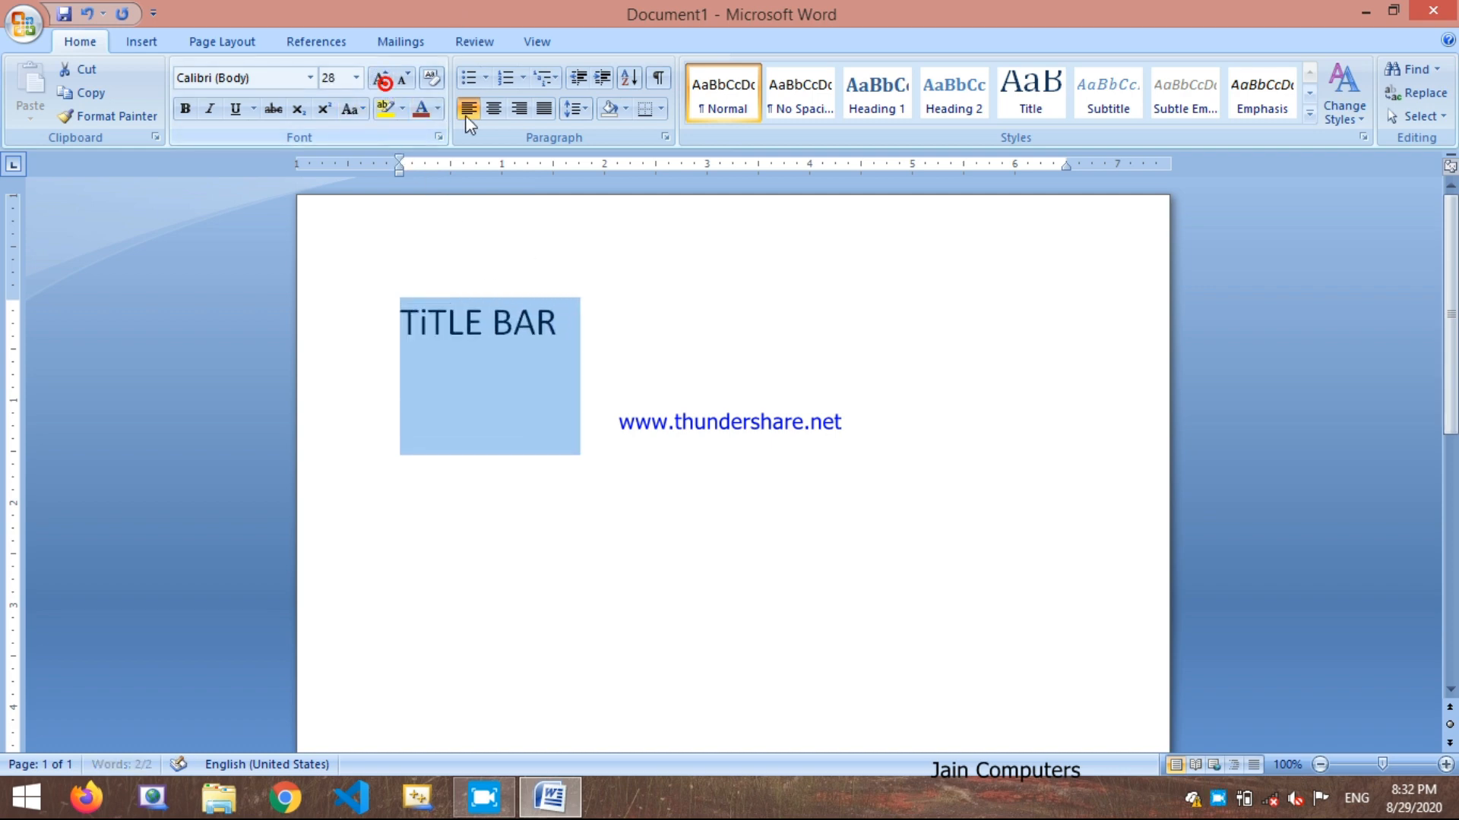
Step: Reduce the spacing after the "TiTLE BAR" paragraph to 6 pt and clear the text selection
{"action": "left_click", "coordinate": [575, 108]}
{"action": "left_click", "coordinate": [606, 155]}
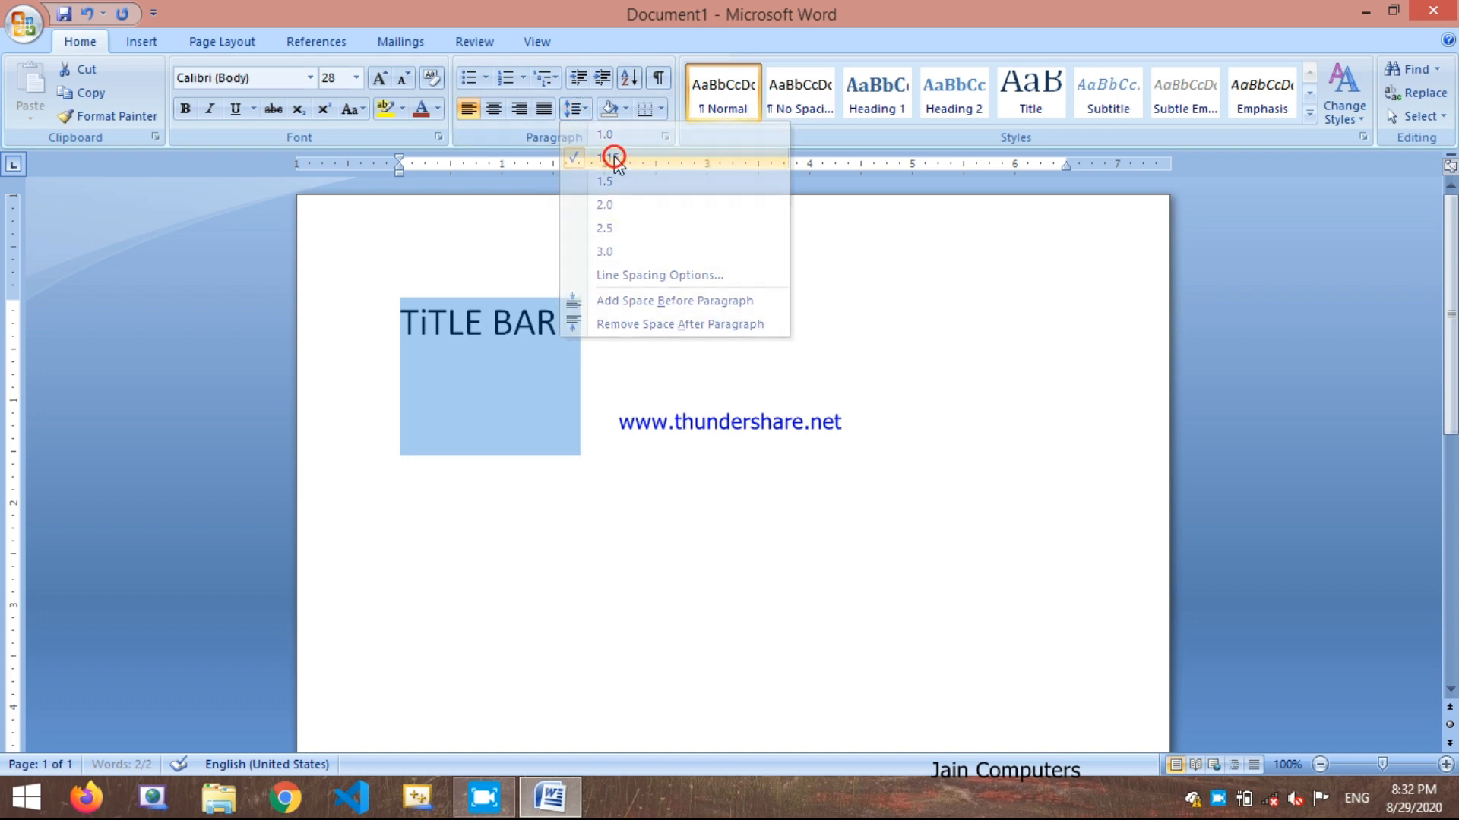
{"action": "left_click", "coordinate": [575, 109]}
{"action": "left_click", "coordinate": [655, 276]}
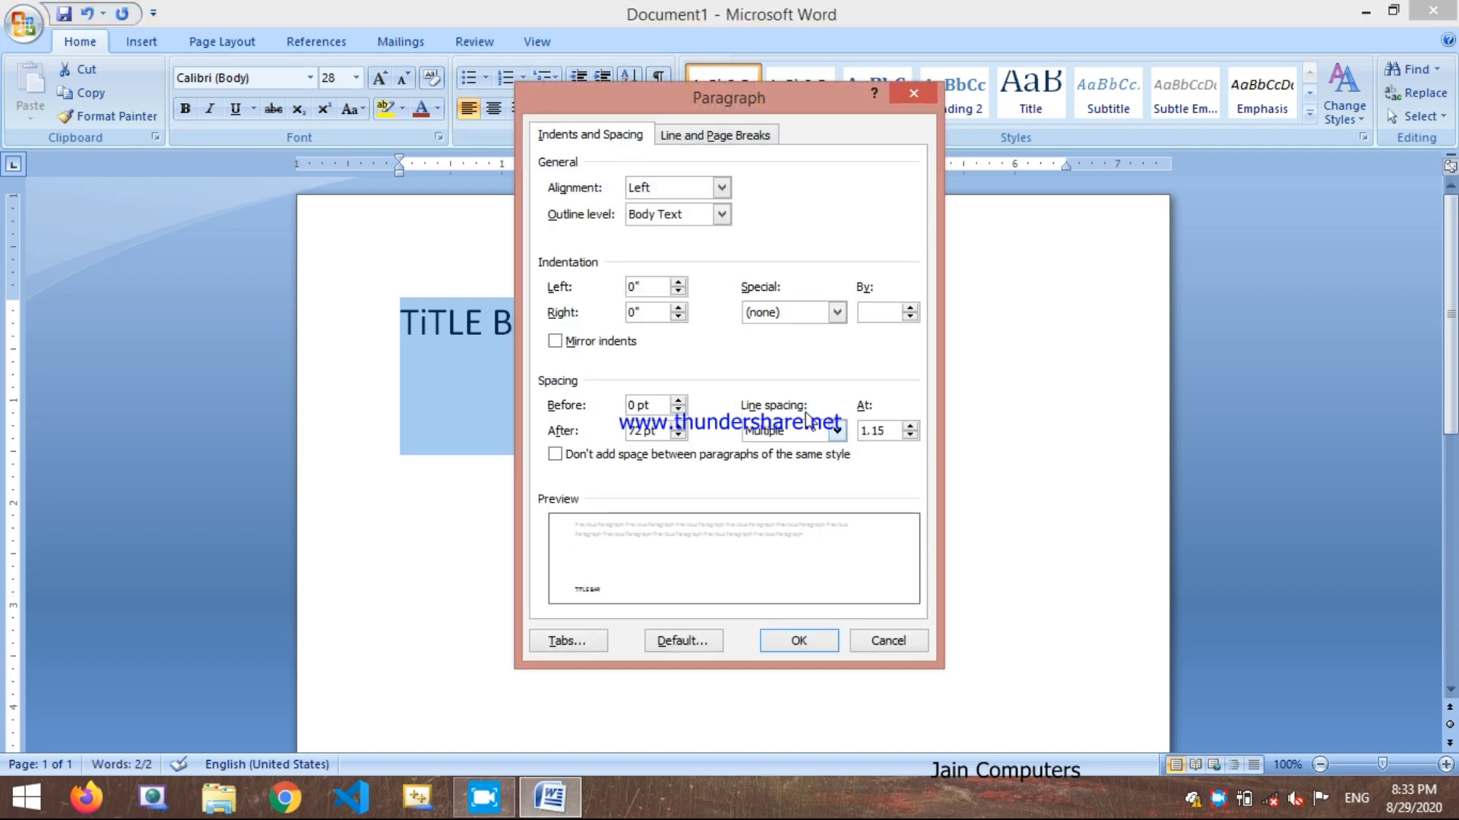
{"action": "left_click", "coordinate": [678, 436]}
{"action": "left_click", "coordinate": [677, 436]}
{"action": "left_click", "coordinate": [677, 435]}
{"action": "left_click", "coordinate": [678, 436]}
{"action": "left_click", "coordinate": [678, 436]}
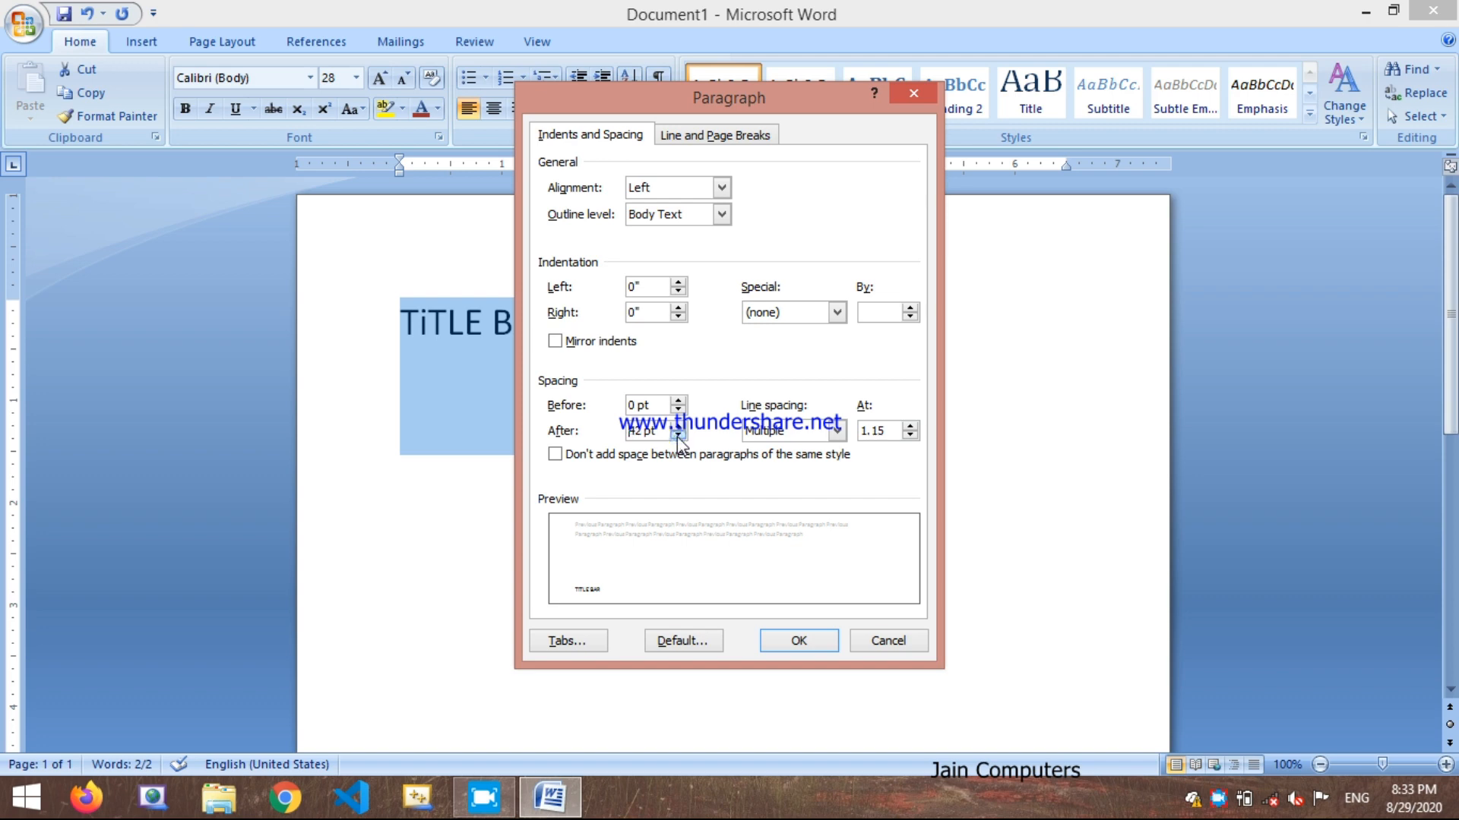
{"action": "left_click", "coordinate": [678, 435]}
{"action": "left_click", "coordinate": [678, 435]}
{"action": "left_click", "coordinate": [678, 435]}
{"action": "left_click", "coordinate": [678, 435]}
{"action": "left_click", "coordinate": [678, 435]}
{"action": "left_click", "coordinate": [677, 436]}
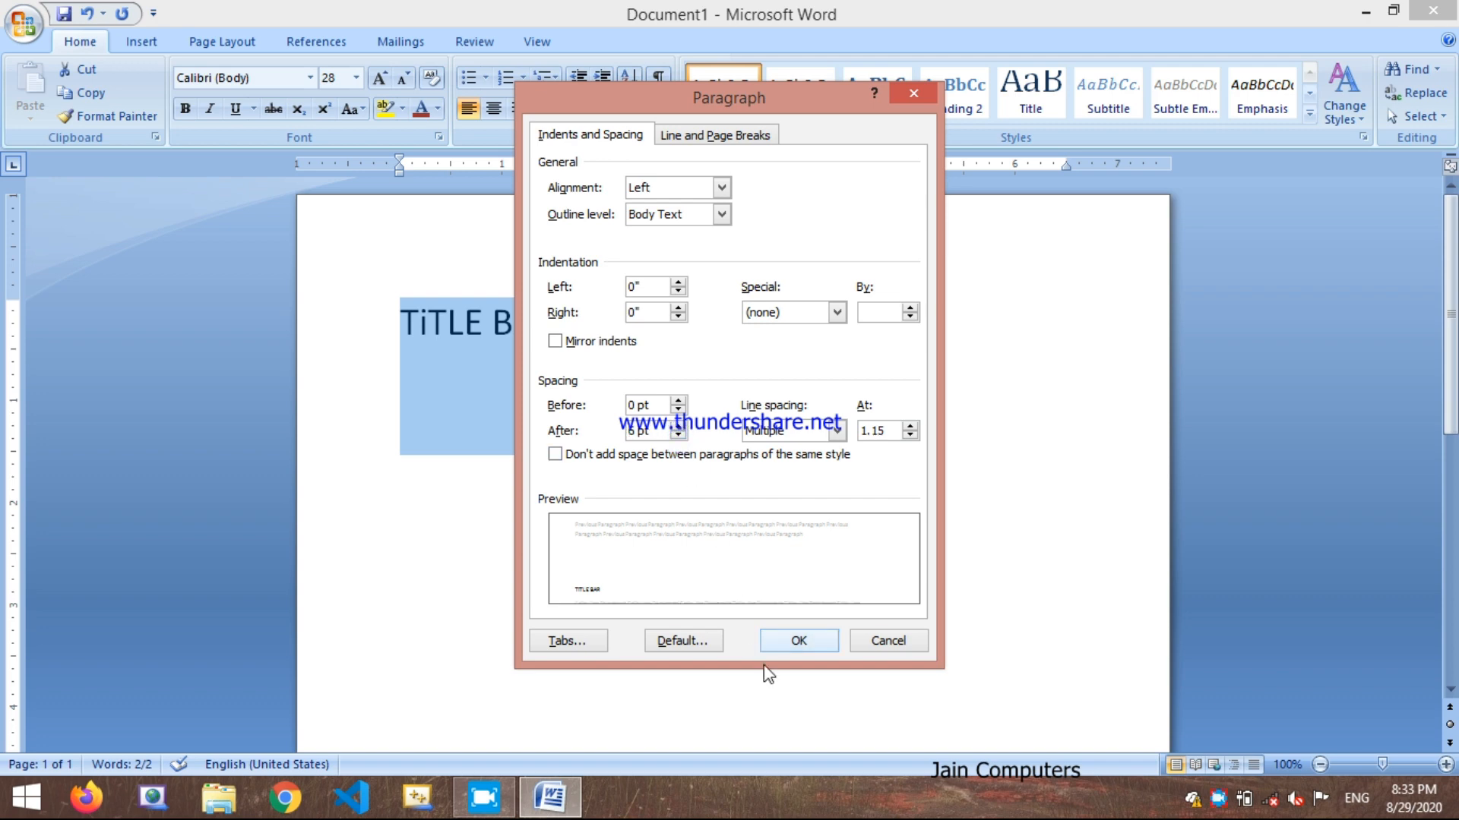
{"action": "left_click", "coordinate": [796, 642]}
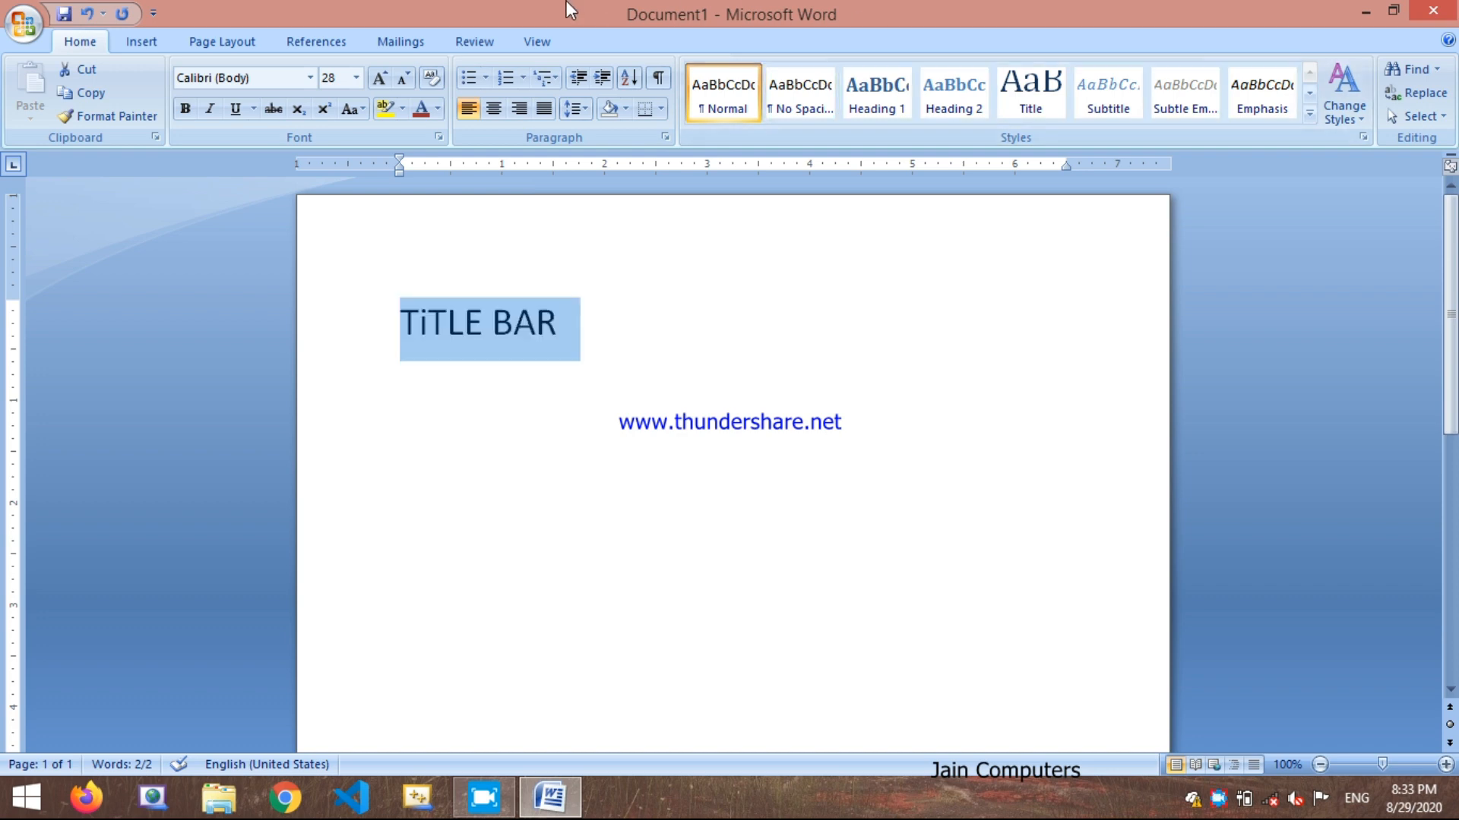
{"action": "left_click", "coordinate": [612, 336]}
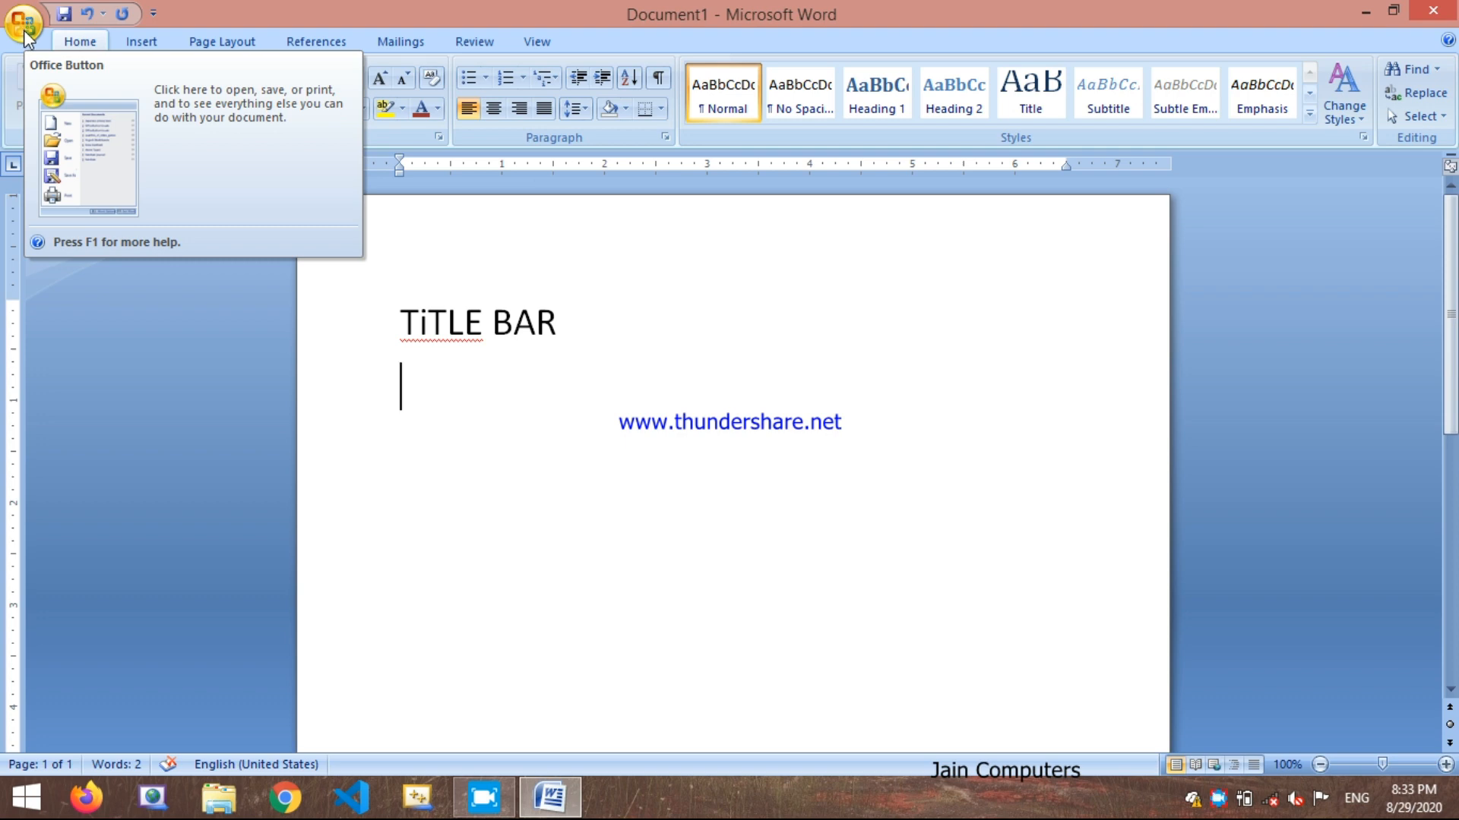
Step: View the Office Button's file commands and recent documents, then close the list
{"action": "left_click", "coordinate": [23, 25]}
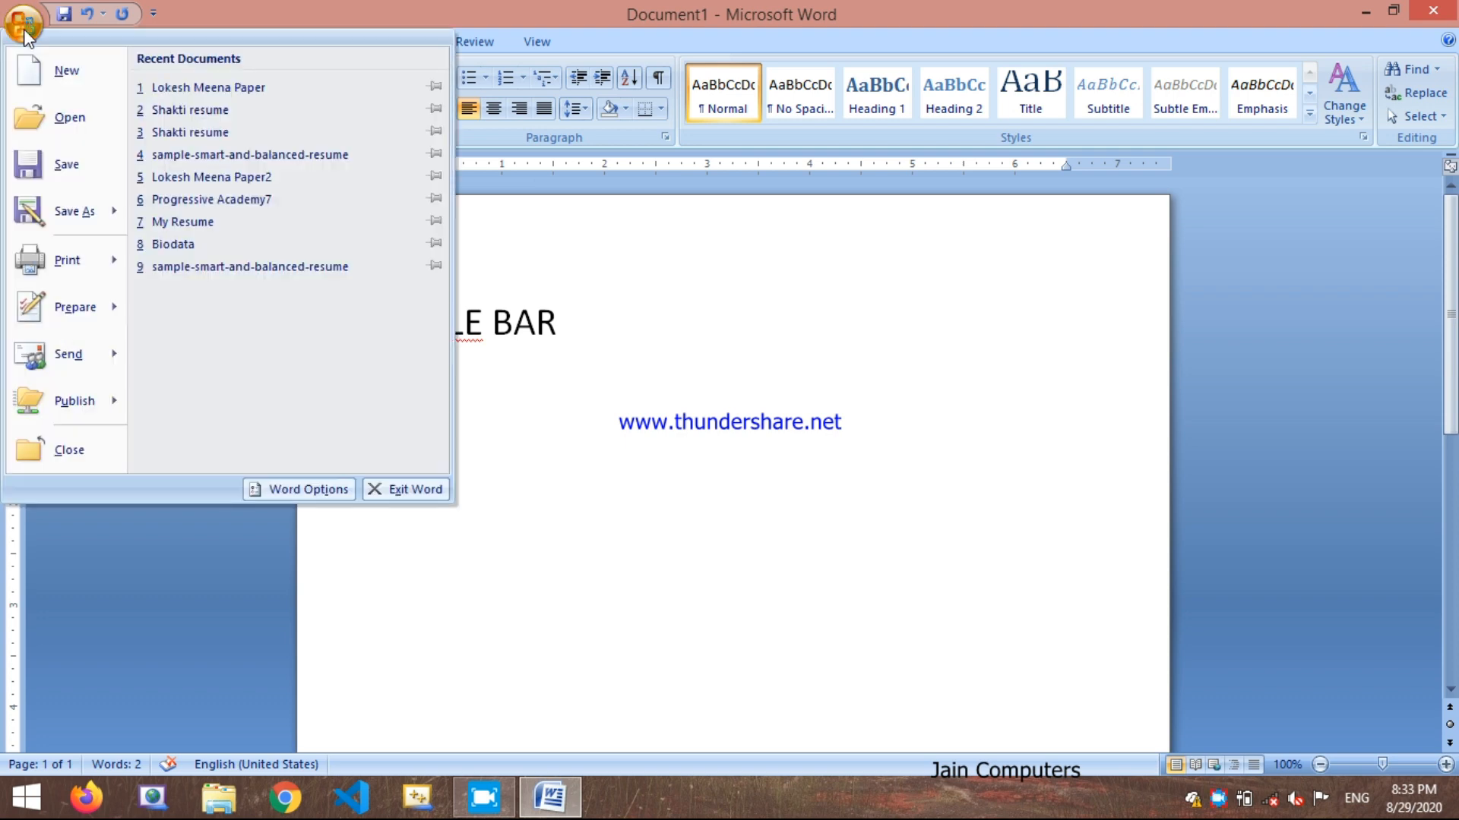
{"action": "left_click", "coordinate": [25, 33]}
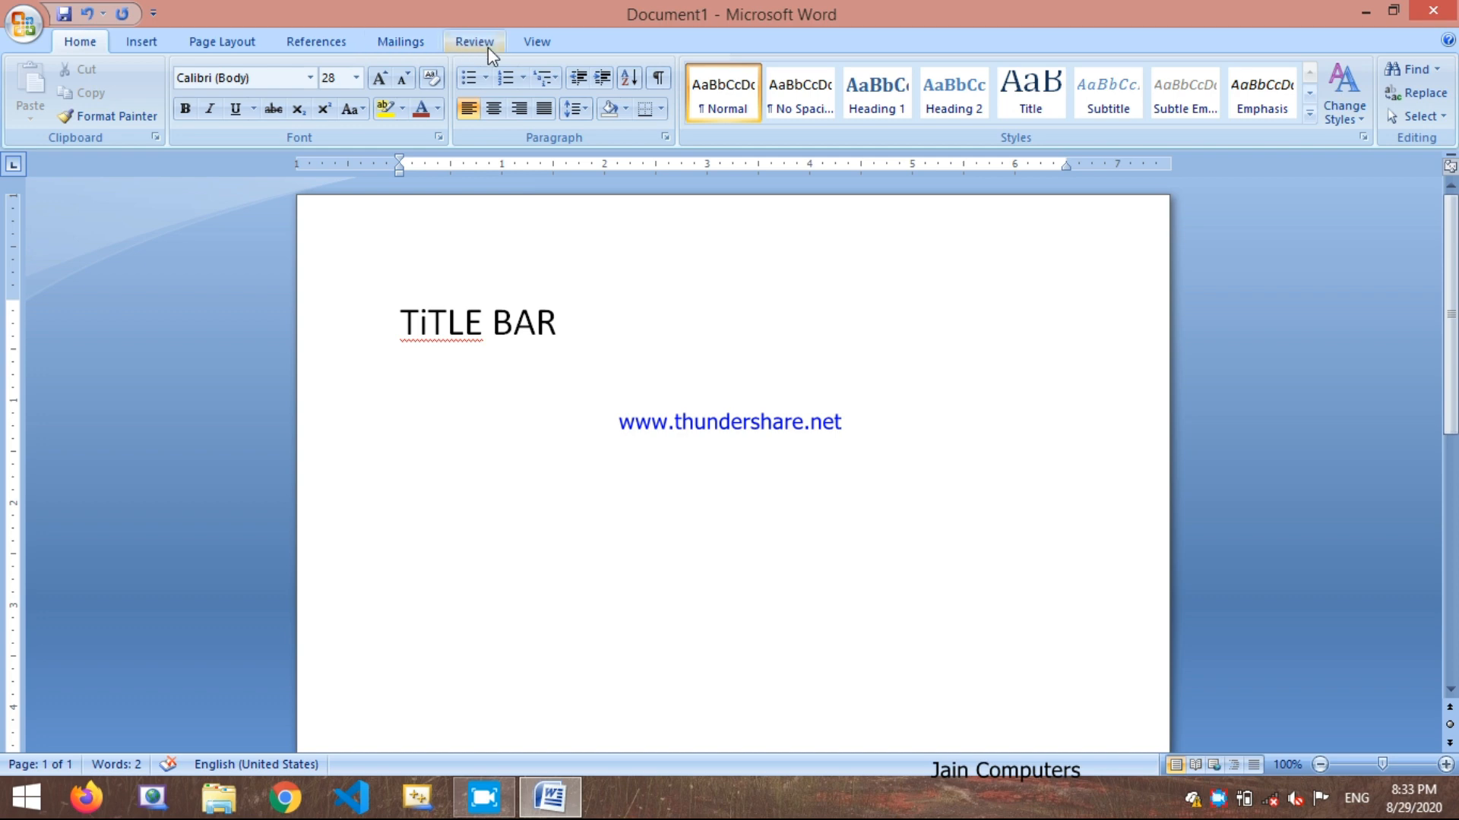
Step: Add the line "Ribbon (Menu Bar)" below the "TiTLE BAR" line
{"action": "type", "text": "Ribbon"}
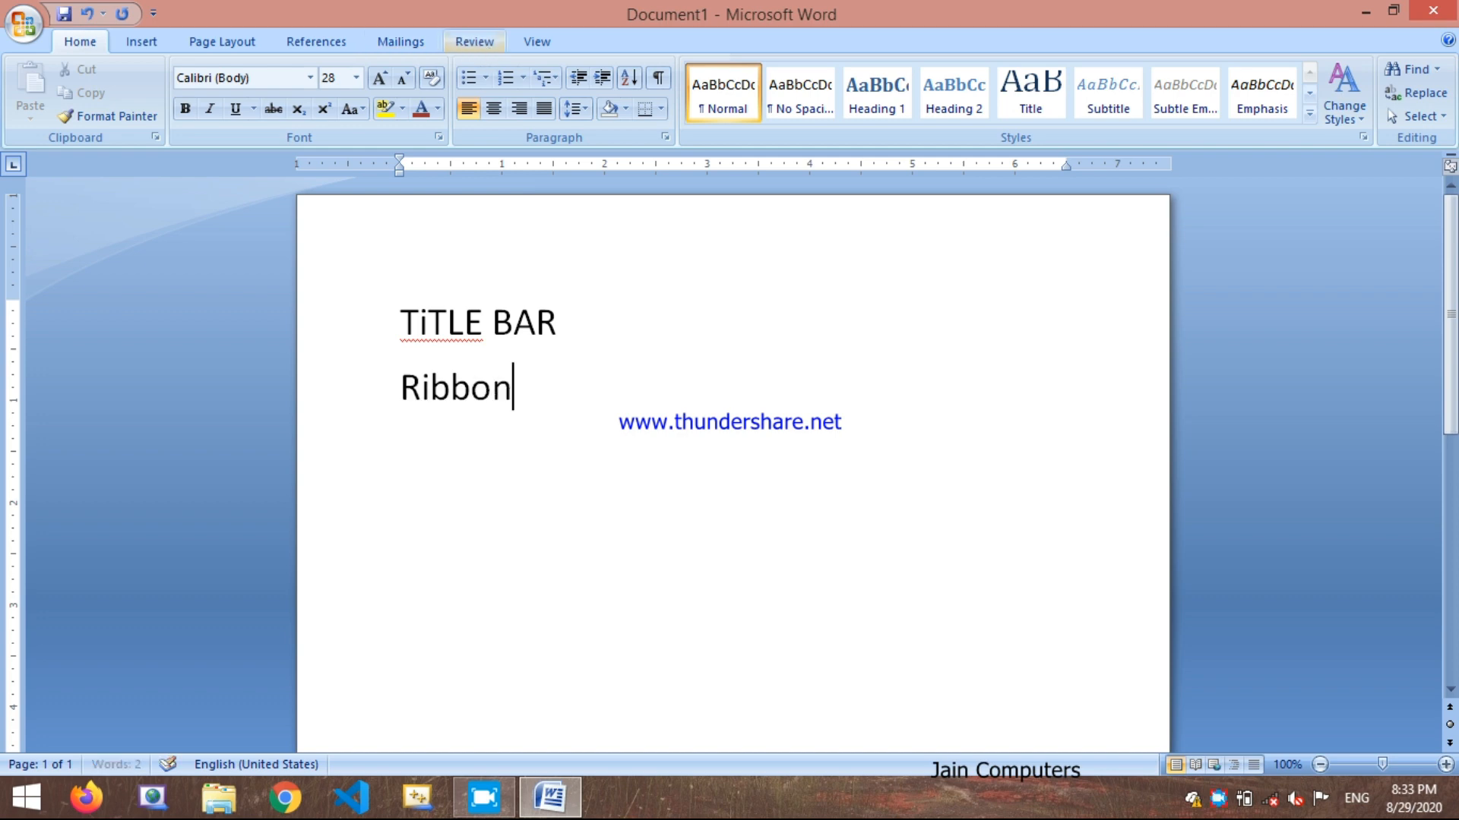
{"action": "type", "text": " ()"}
{"action": "key", "text": "Left"}
{"action": "type", "text": "Menu "}
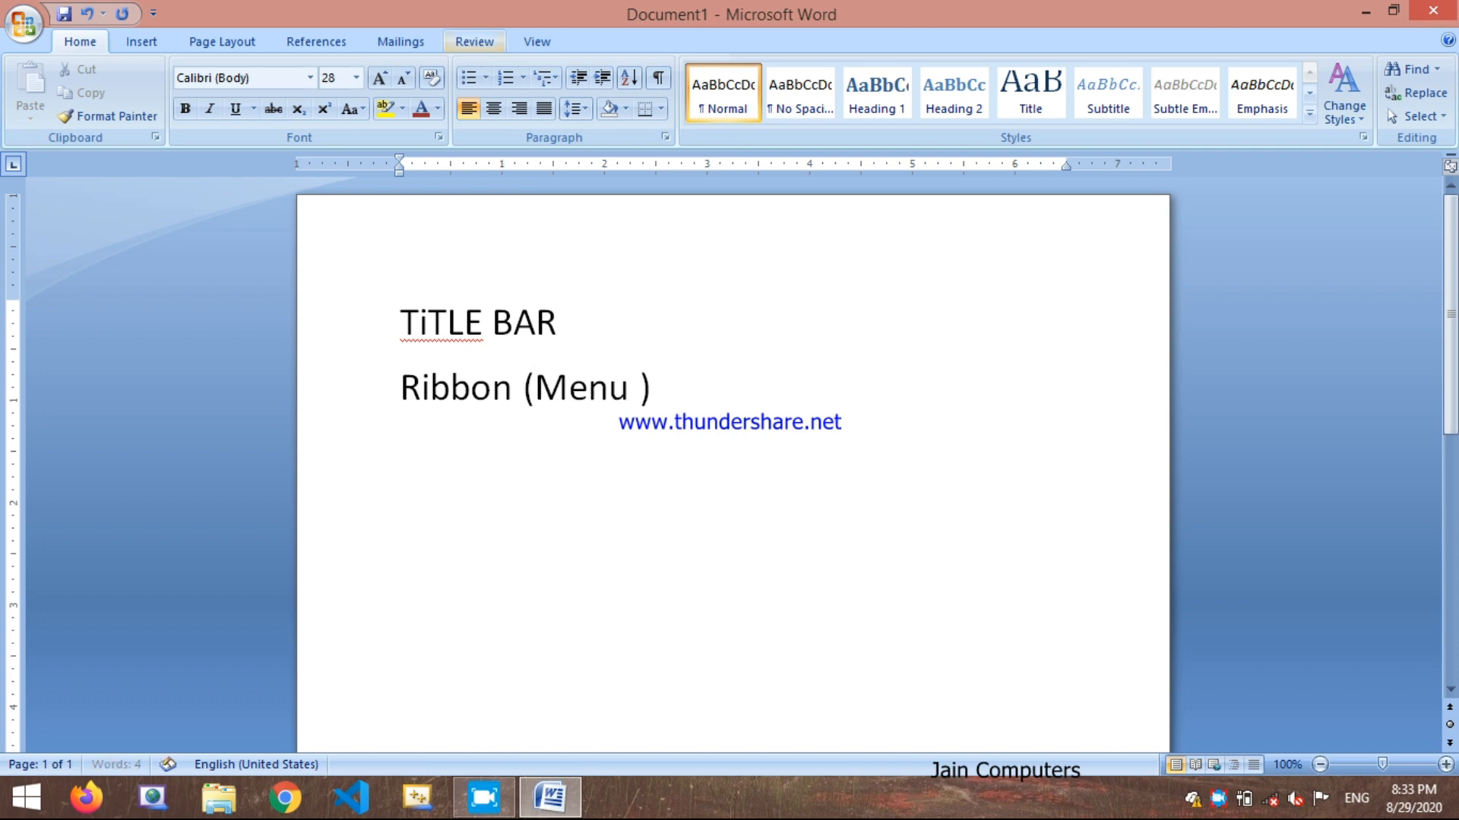
{"action": "type", "text": "Bar"}
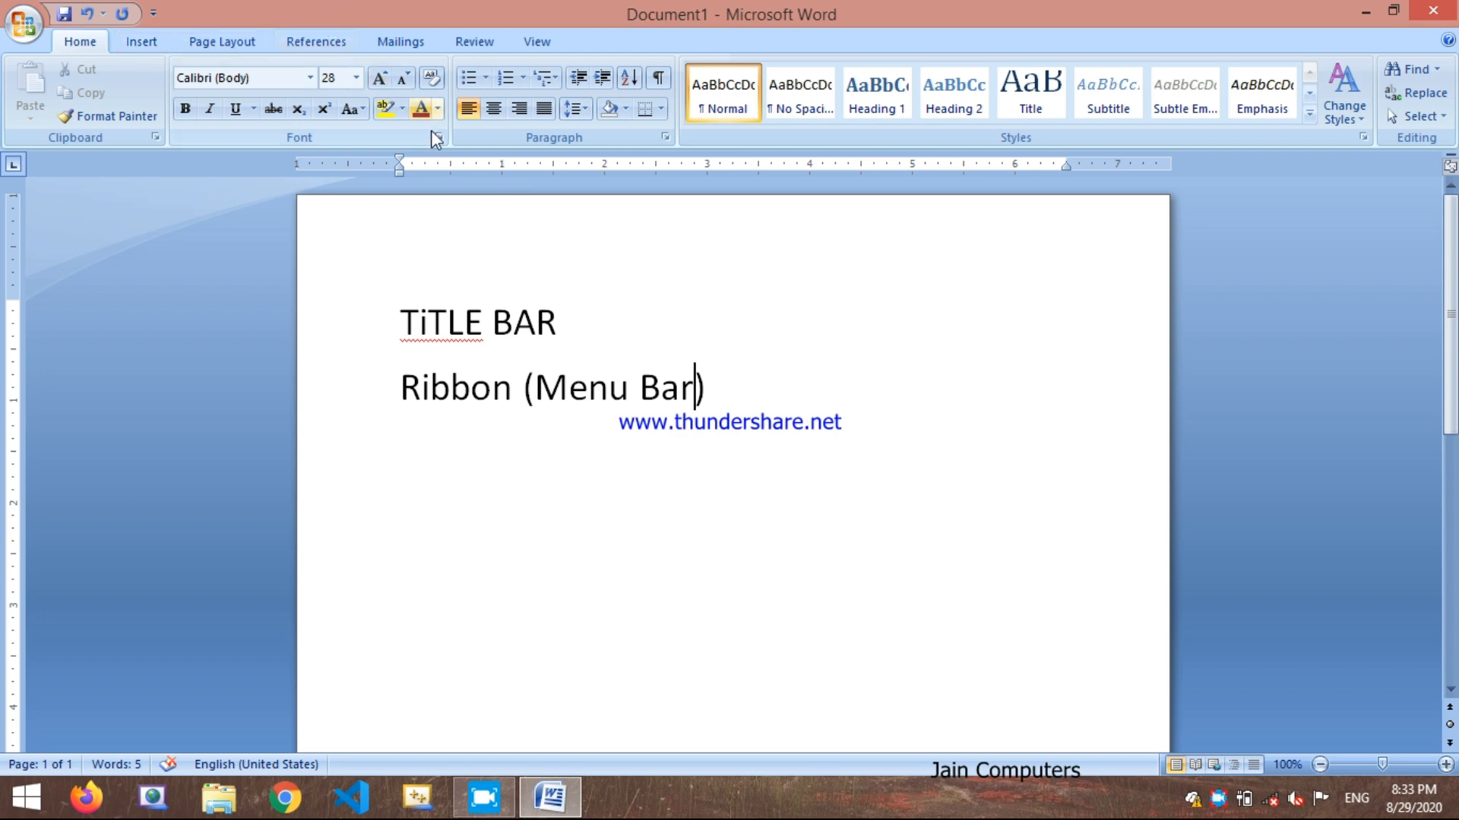
Step: Add a new line reading "Standard Toolbar" after the "Ribbon (Menu Bar)" line
{"action": "left_click", "coordinate": [708, 383]}
{"action": "key", "text": "Return"}
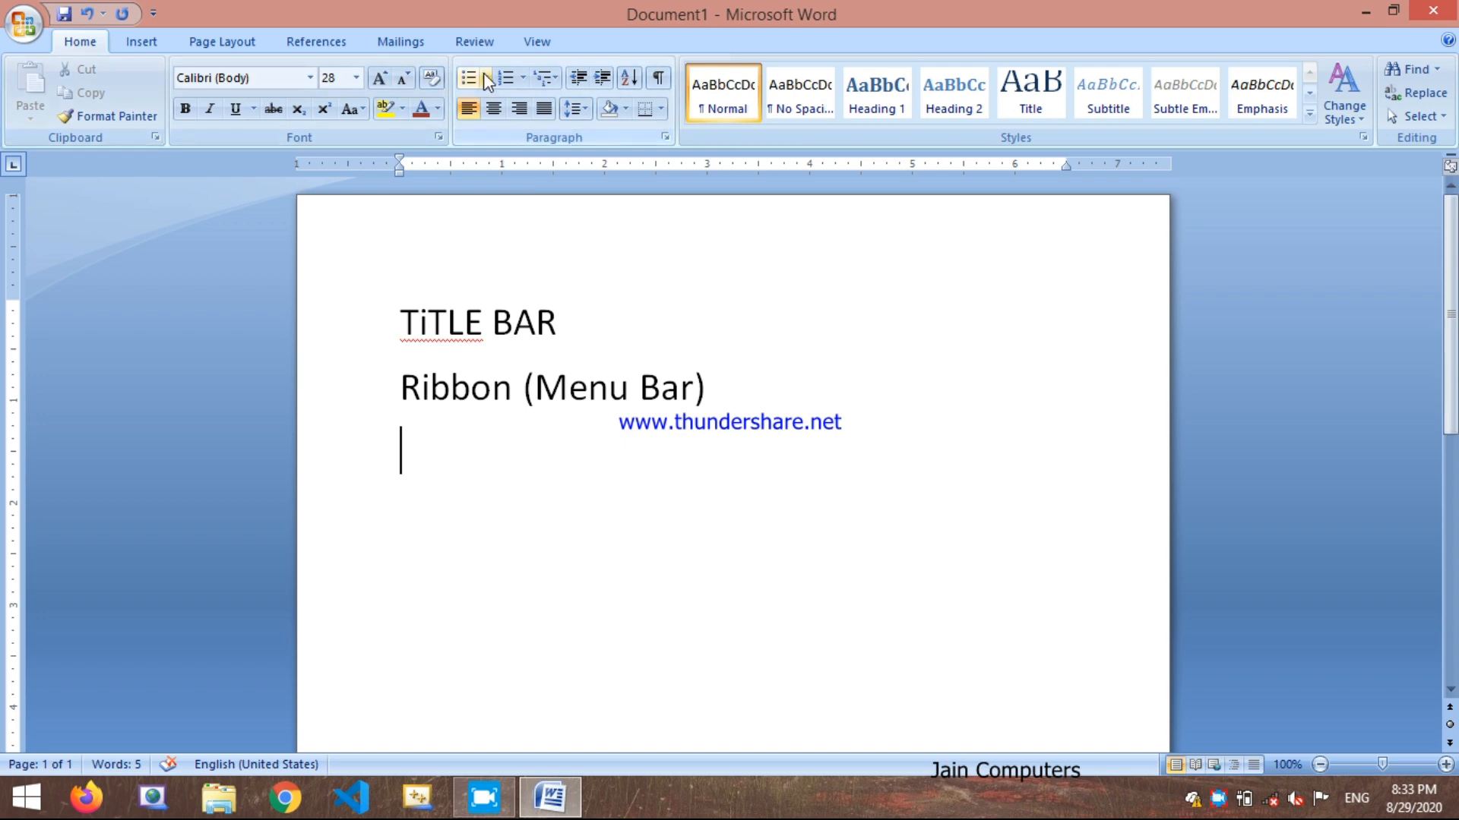
{"action": "type", "text": "T"}
{"action": "key", "text": "BackSpace"}
{"action": "type", "text": "St"}
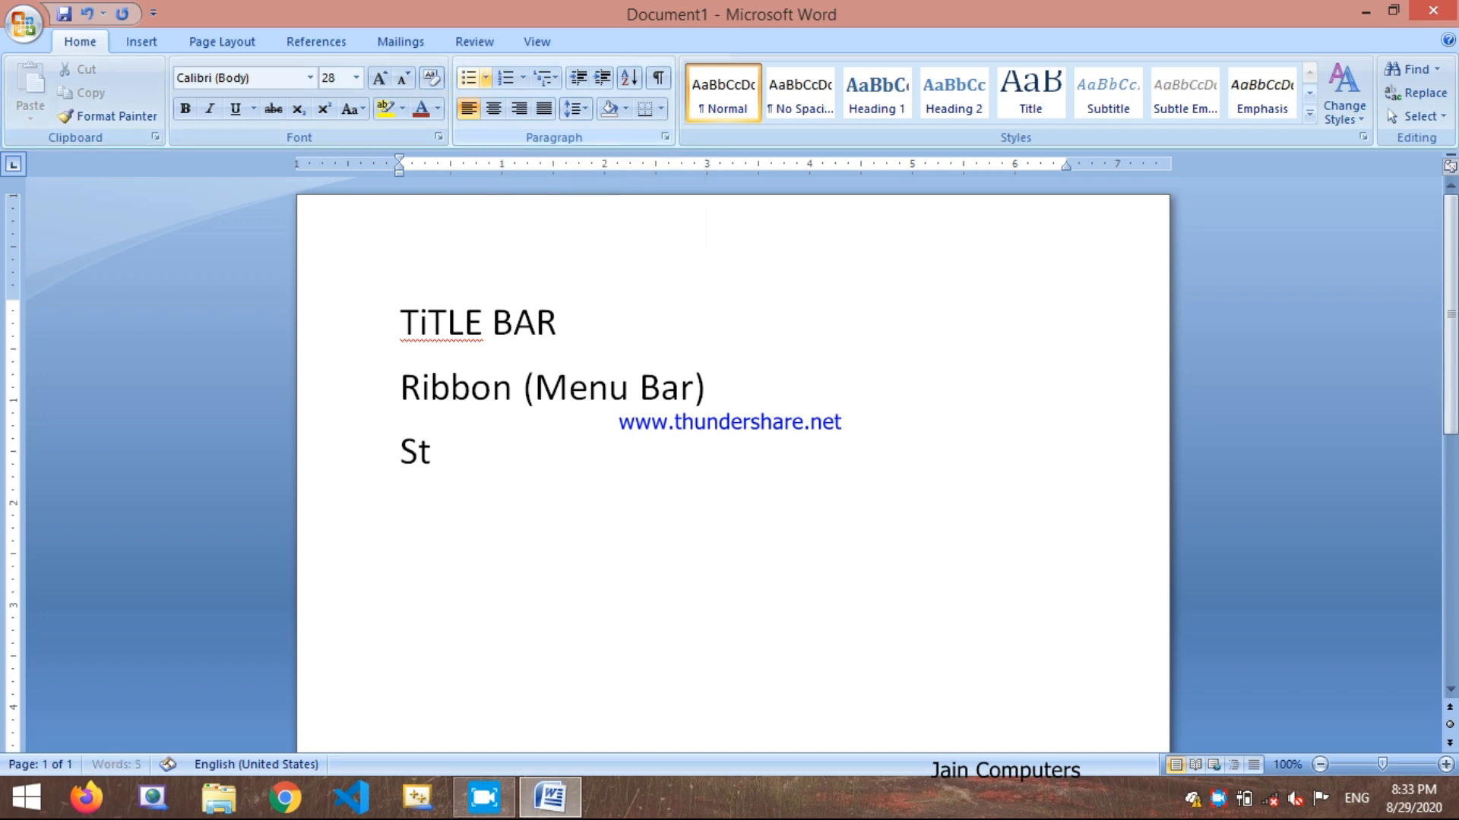
{"action": "type", "text": "andard T"}
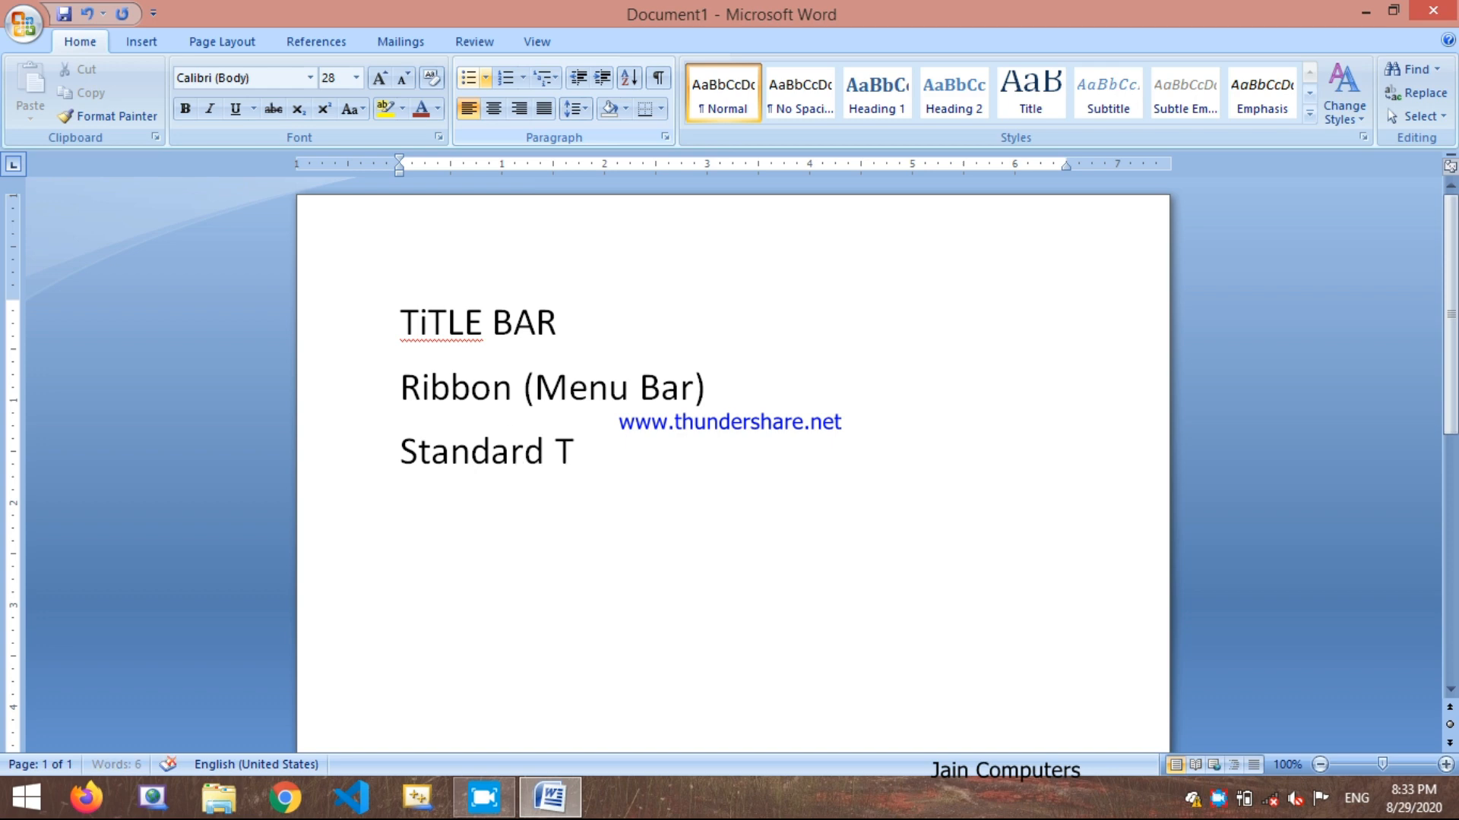
{"action": "type", "text": "oolbar"}
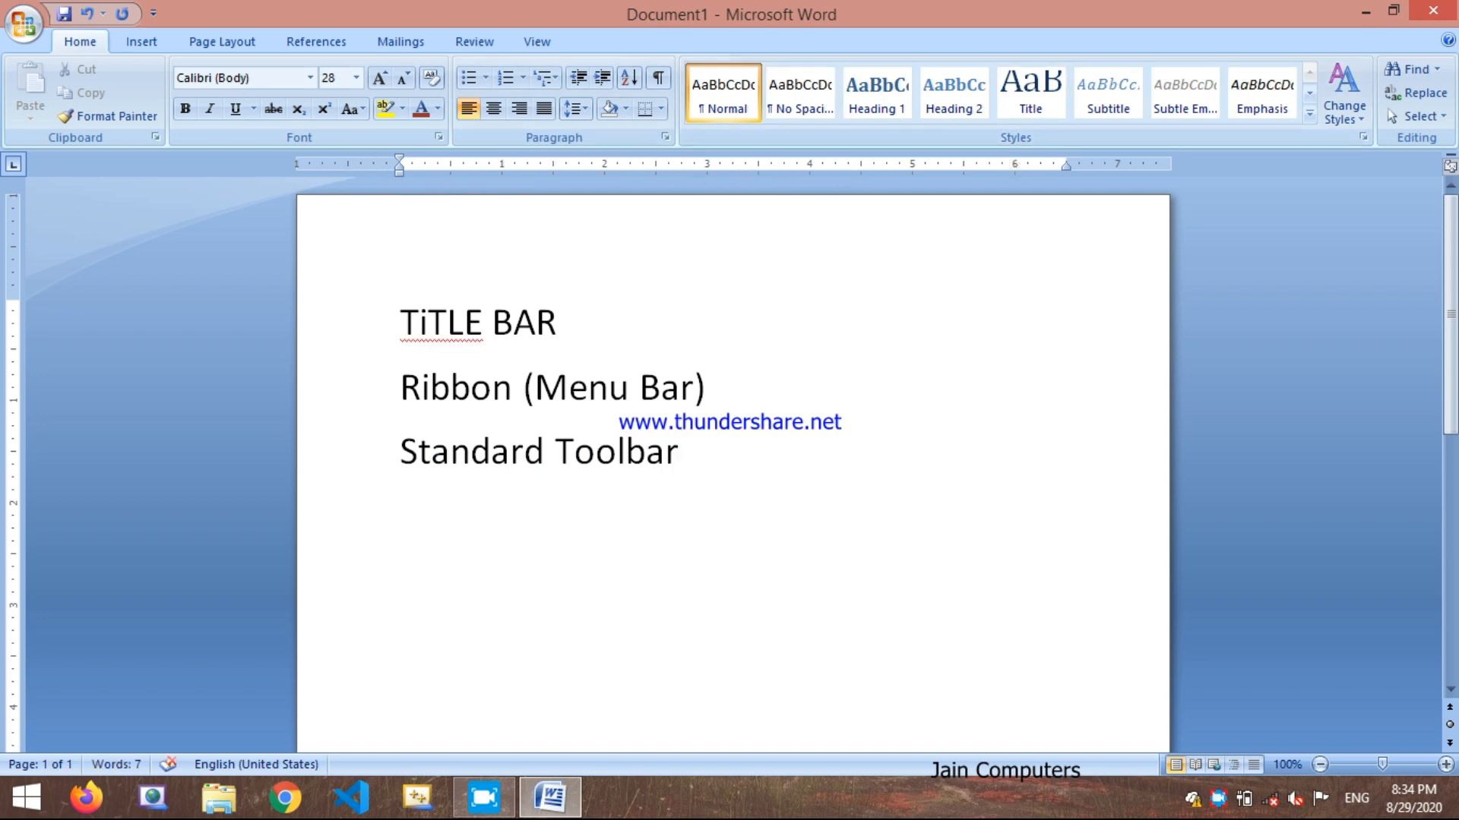
Step: Add two more lines below "Standard Toolbar", reading "Ruler" and "Indents"
{"action": "key", "text": "Return"}
{"action": "type", "text": "Rulew"}
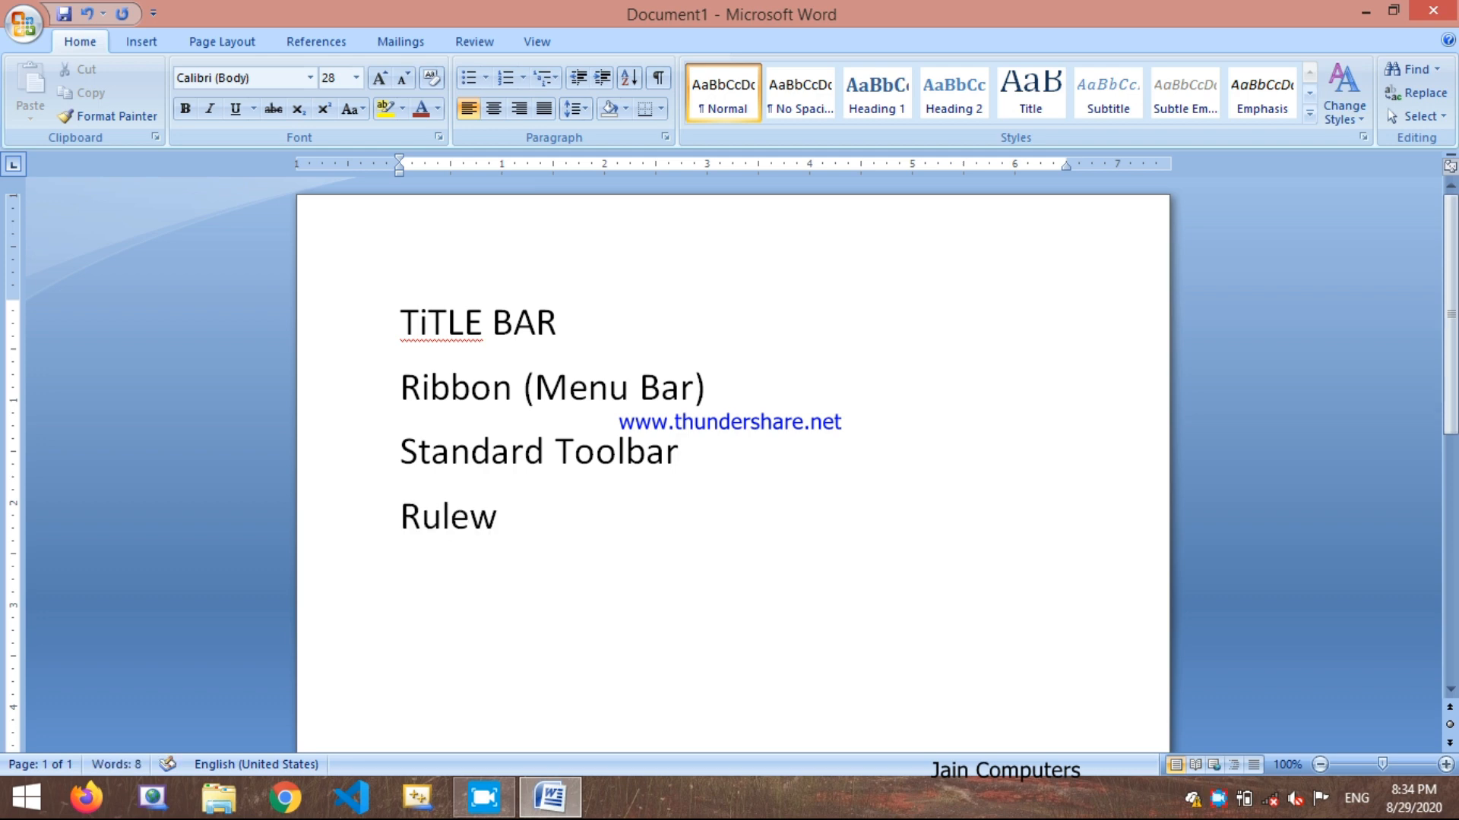
{"action": "key", "text": "BackSpace"}
{"action": "type", "text": "r"}
{"action": "key", "text": "Return"}
{"action": "type", "text": "Inde"}
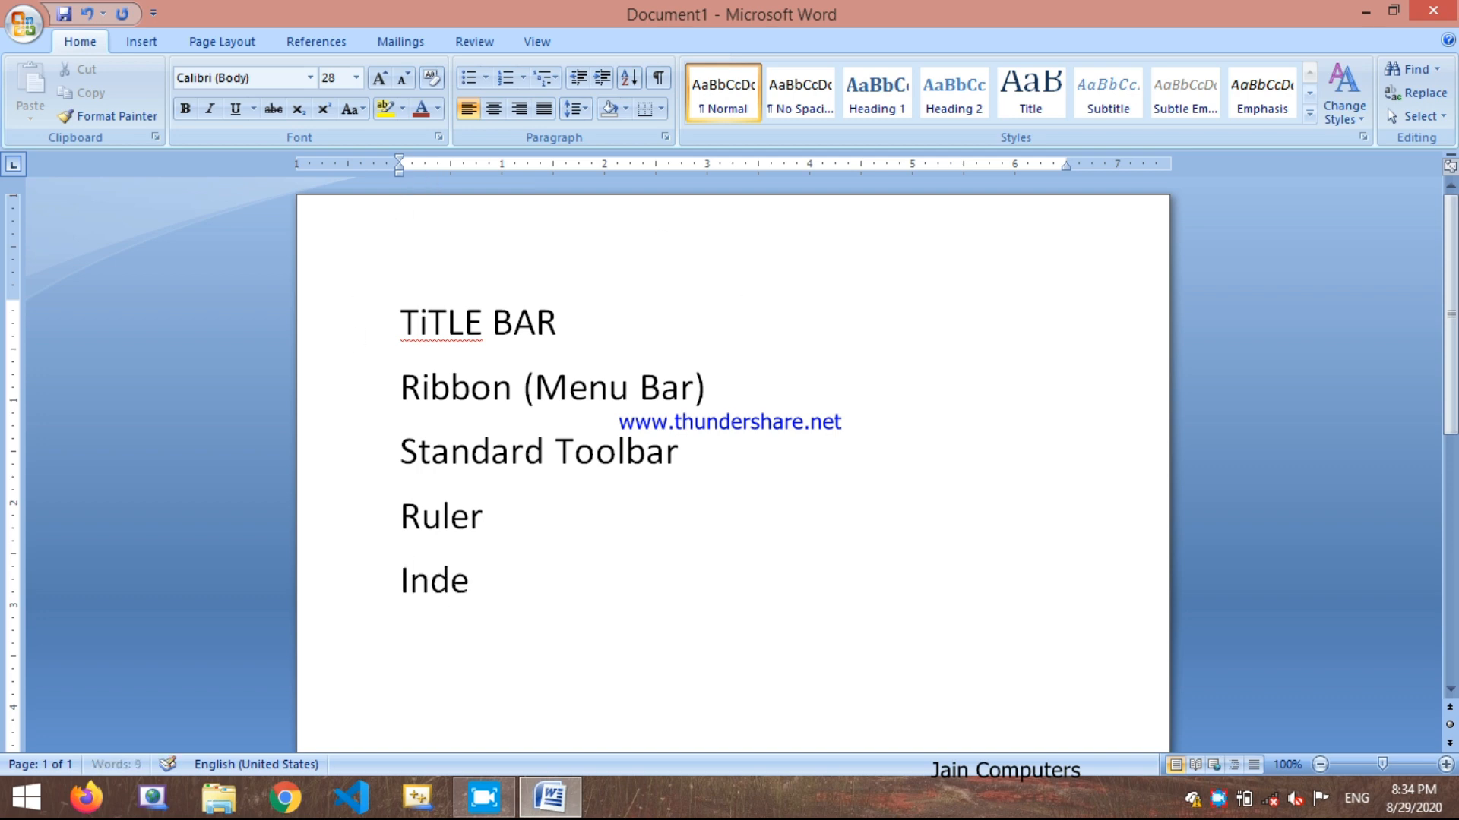
{"action": "type", "text": "nts"}
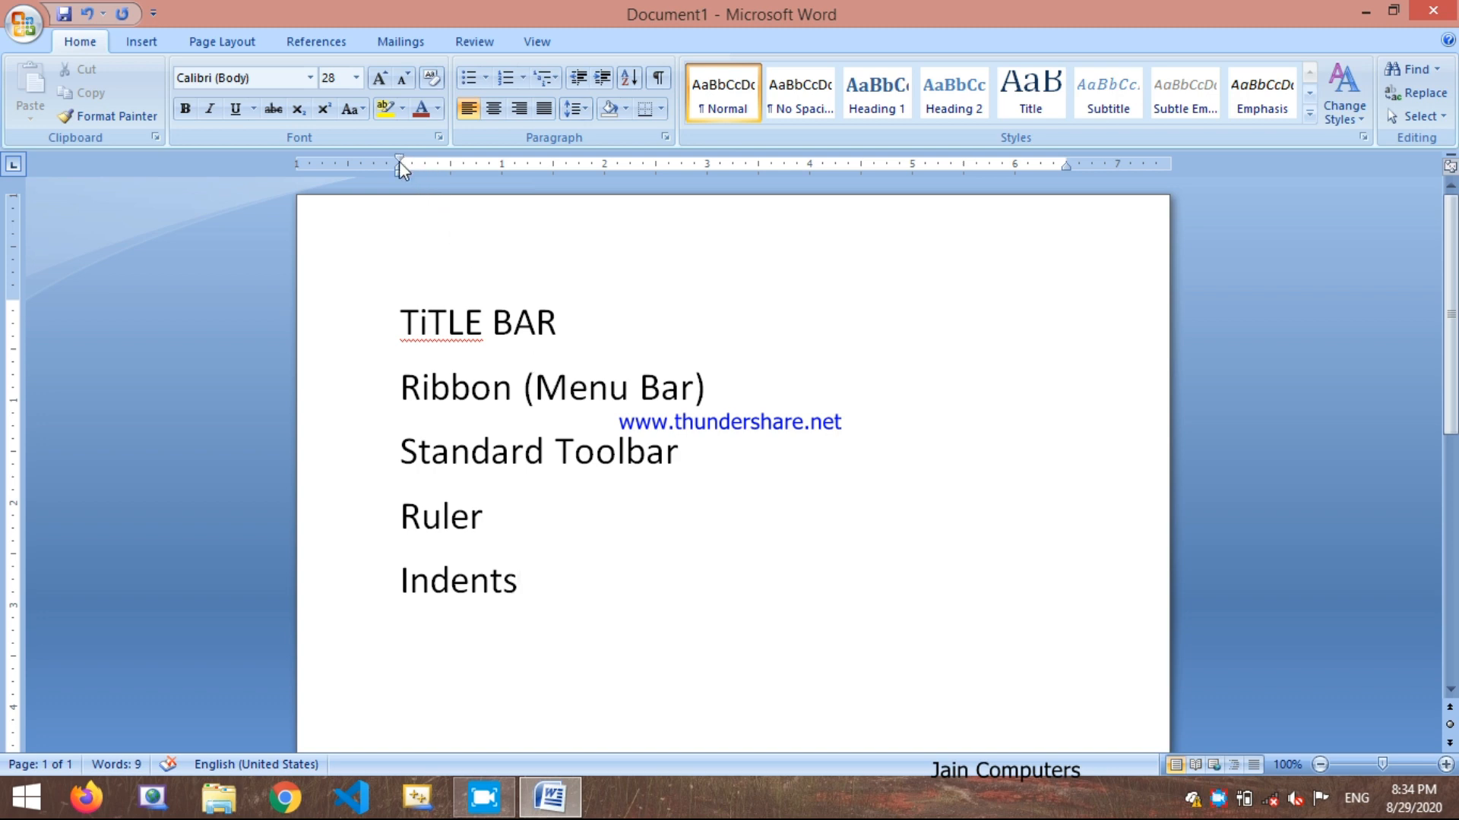
Step: Try a first-line indent of about 1 inch on the "Indents" line and a smaller top page margin, undoing each change
{"action": "left_click_drag", "start_coordinate": [398, 161], "coordinate": [496, 160]}
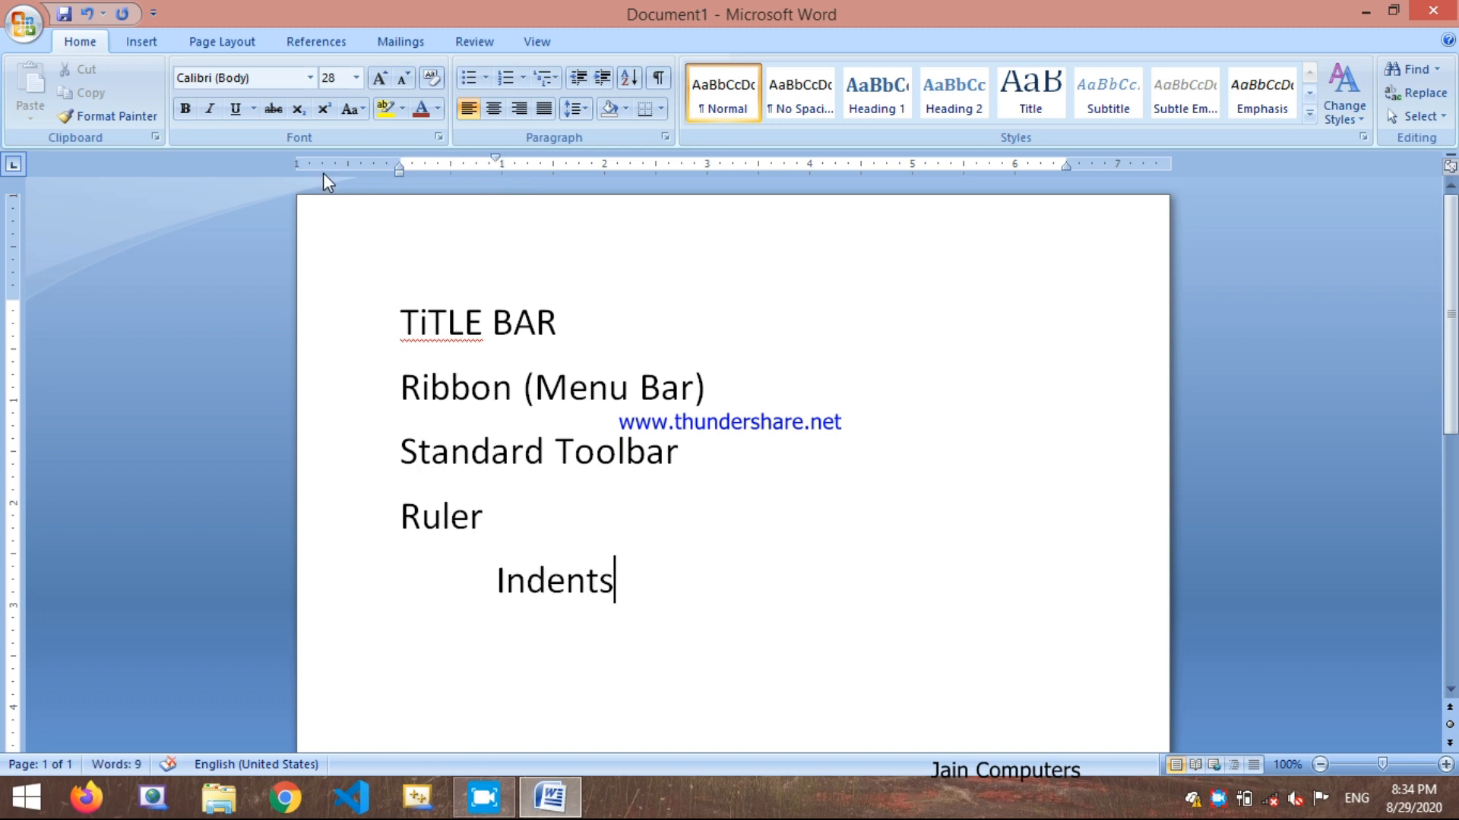
{"action": "left_click", "coordinate": [87, 13]}
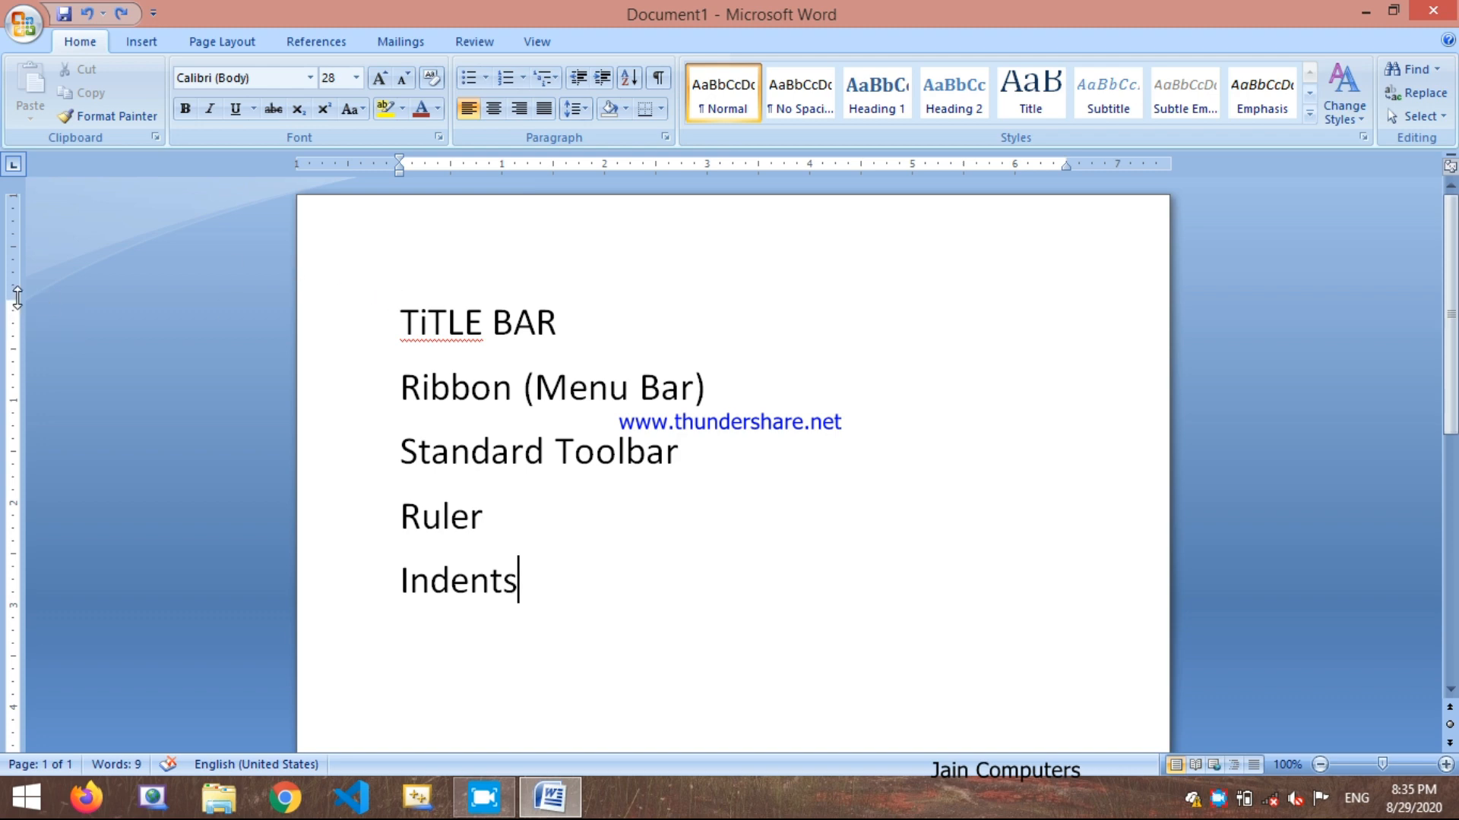
{"action": "left_click_drag", "start_coordinate": [17, 298], "coordinate": [22, 241]}
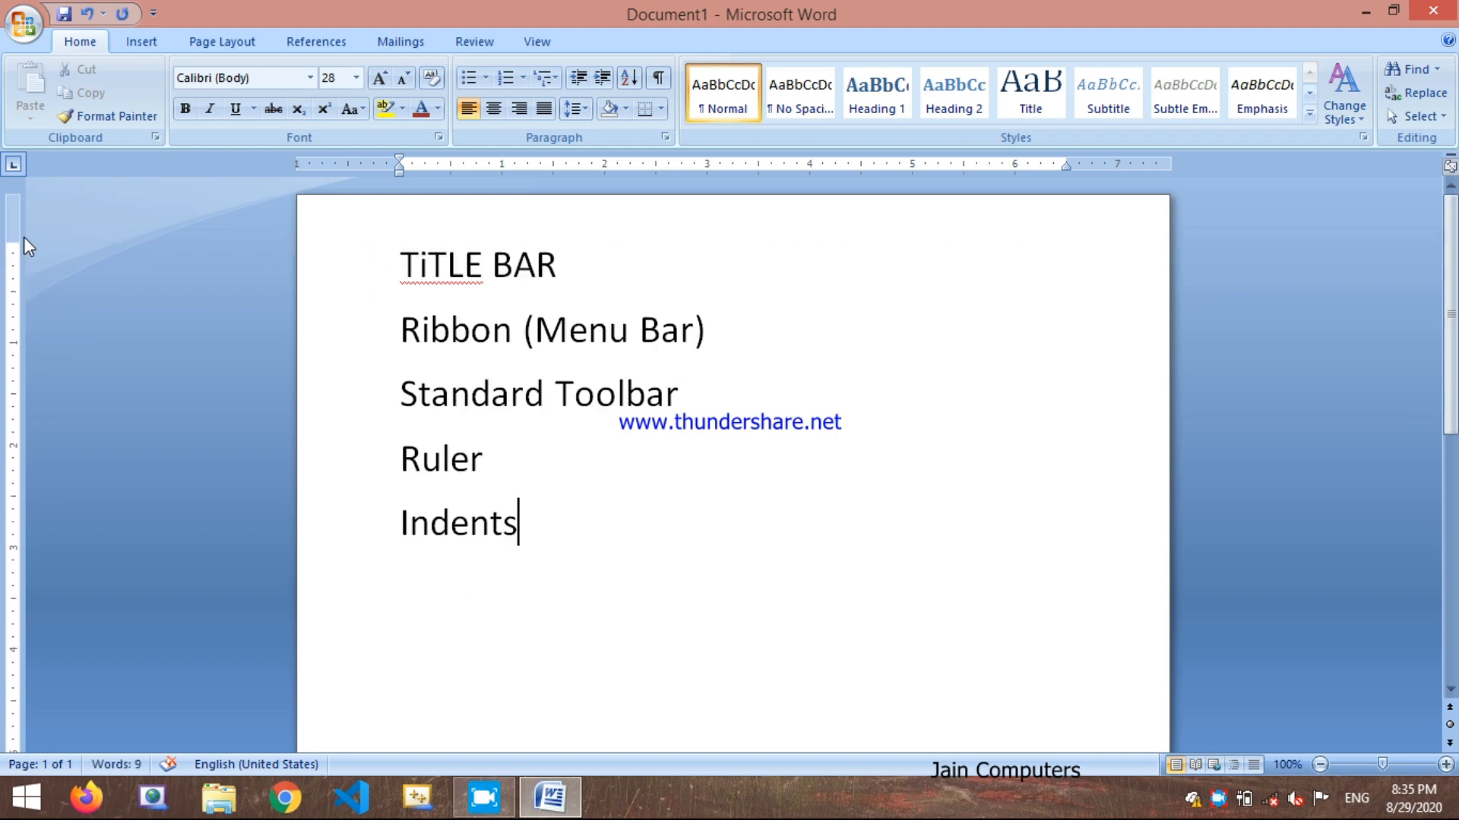
{"action": "left_click", "coordinate": [85, 14]}
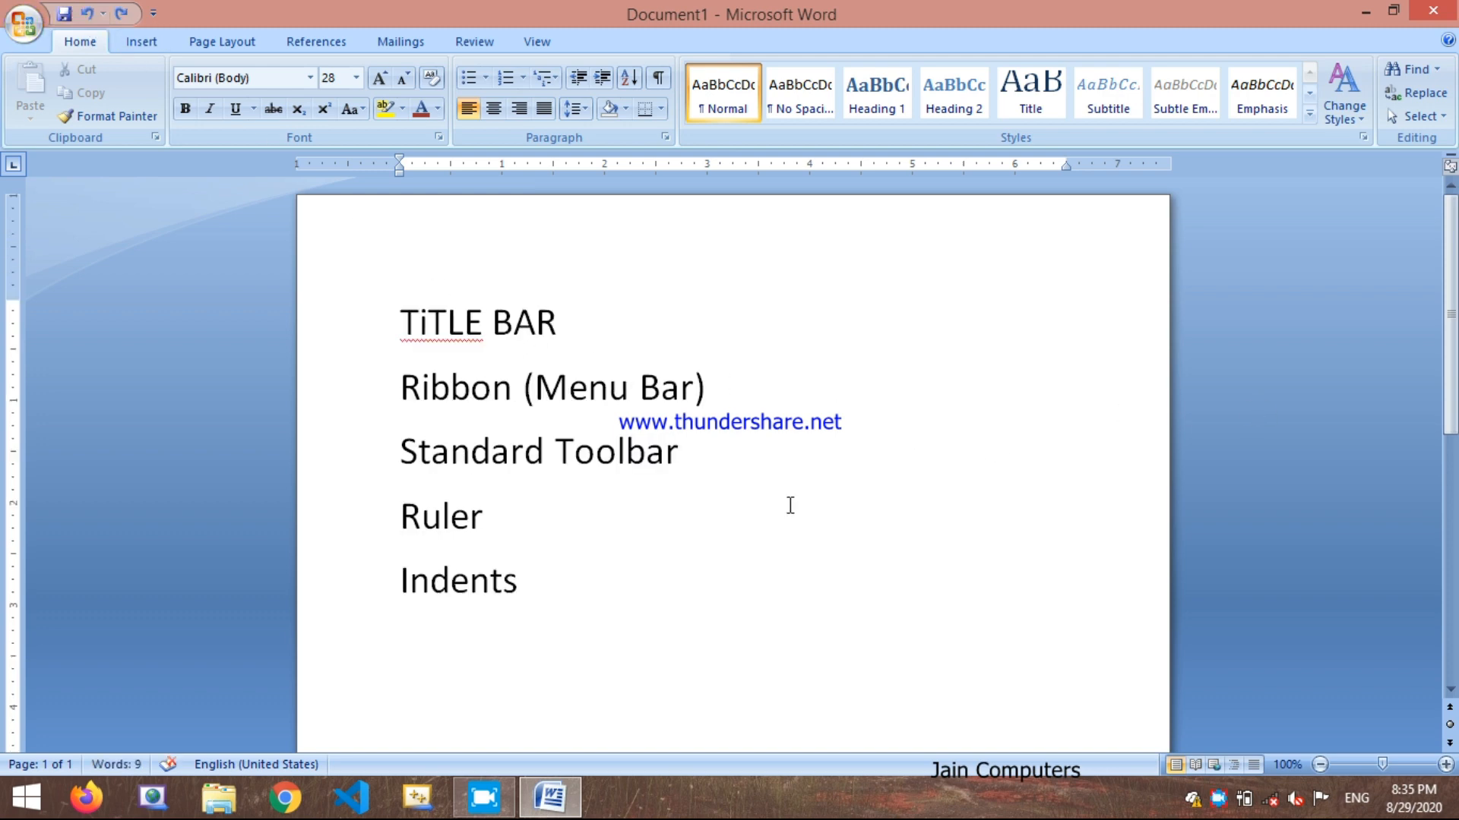
Step: Add a new line reading "Cursor" below the "Indents" line
{"action": "key", "text": "Return"}
{"action": "type", "text": "Cursor"}
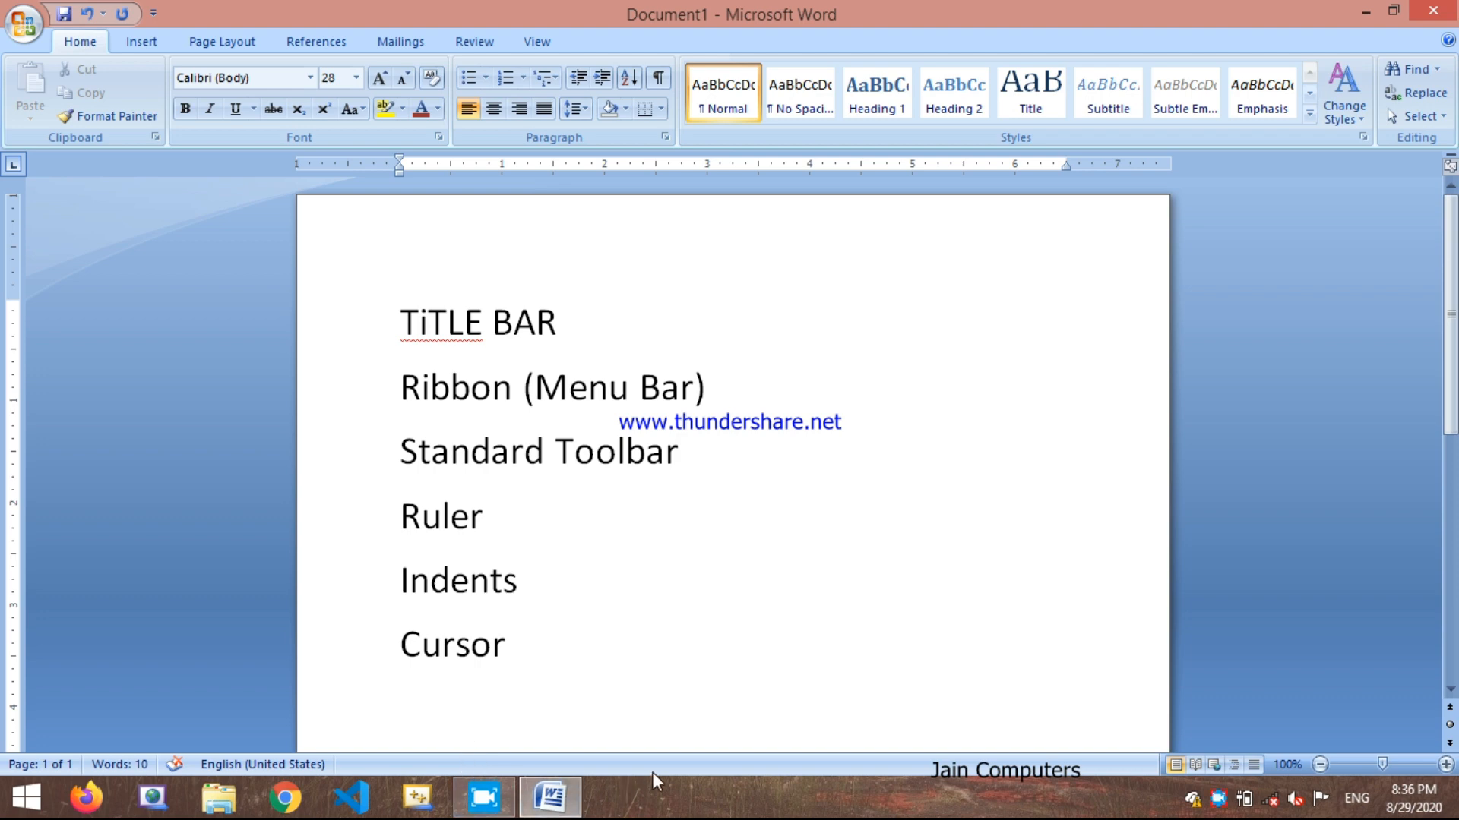
Step: View the status bar customization options and close them without changing any
{"action": "right_click", "coordinate": [773, 765]}
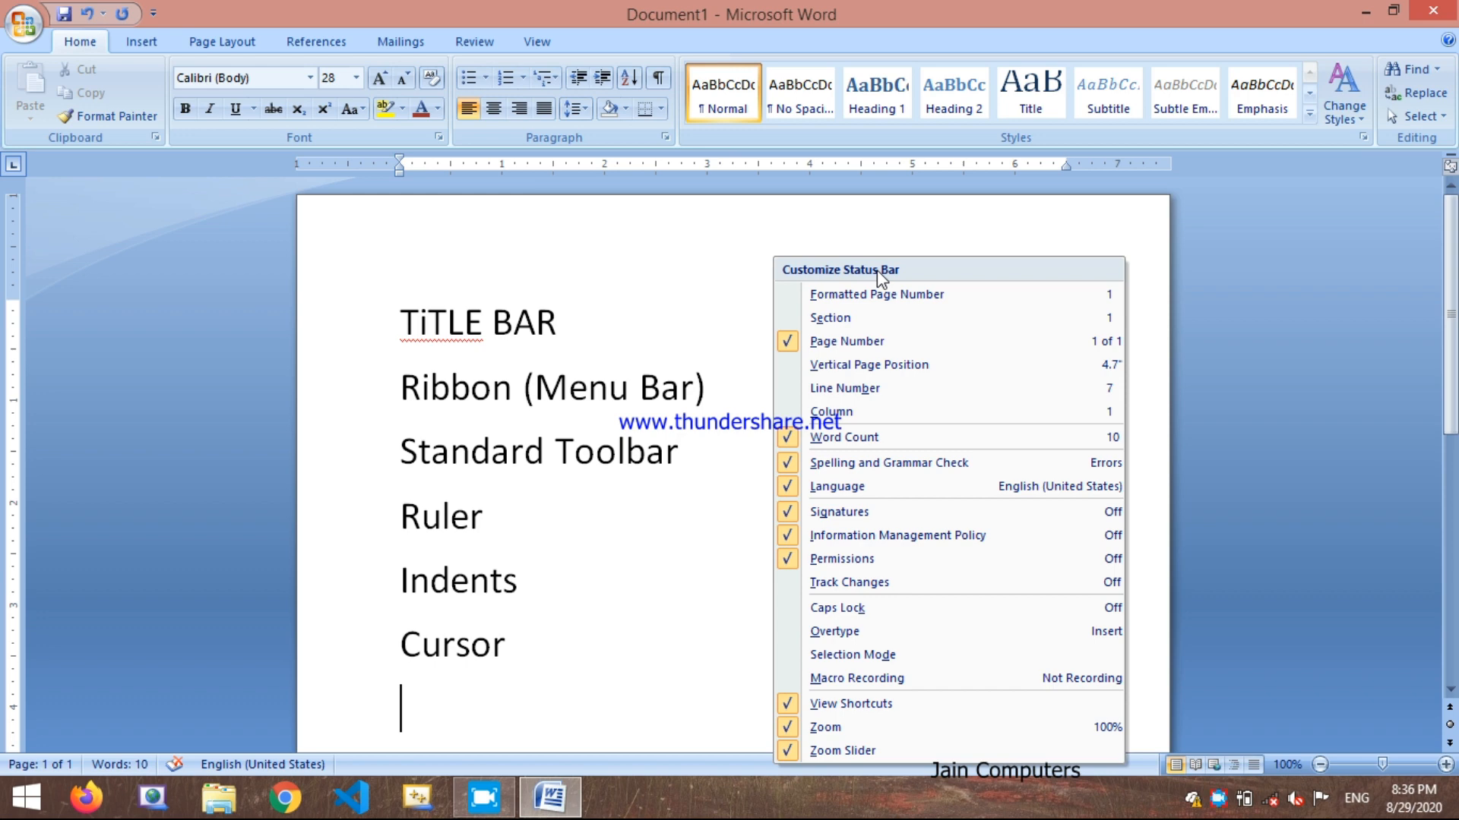
{"action": "left_click", "coordinate": [616, 592]}
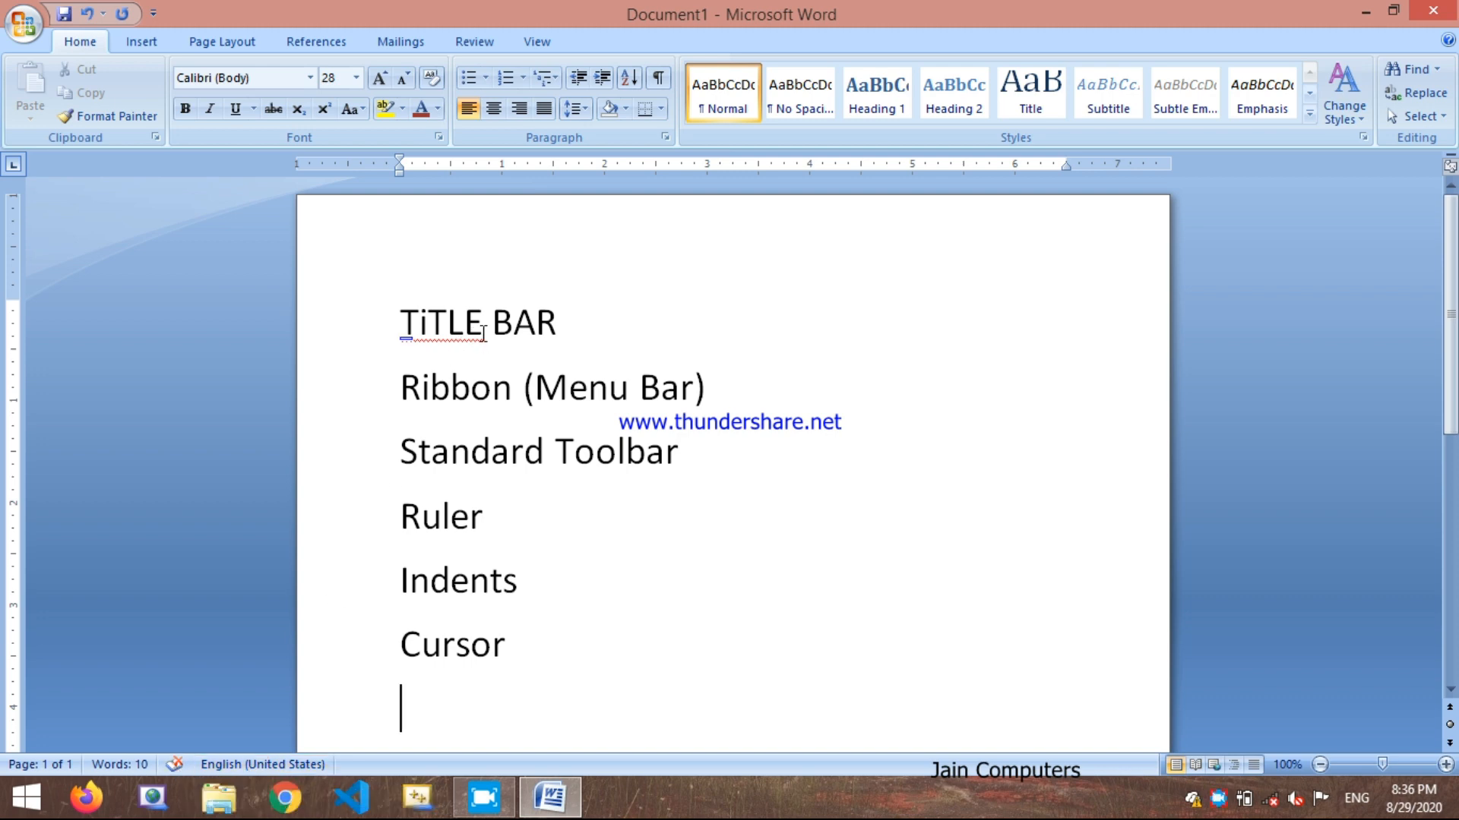
Step: Change the case of the word "TiTLE" in the first line to Capitalize Each Word
{"action": "left_click_drag", "start_coordinate": [483, 332], "coordinate": [400, 335]}
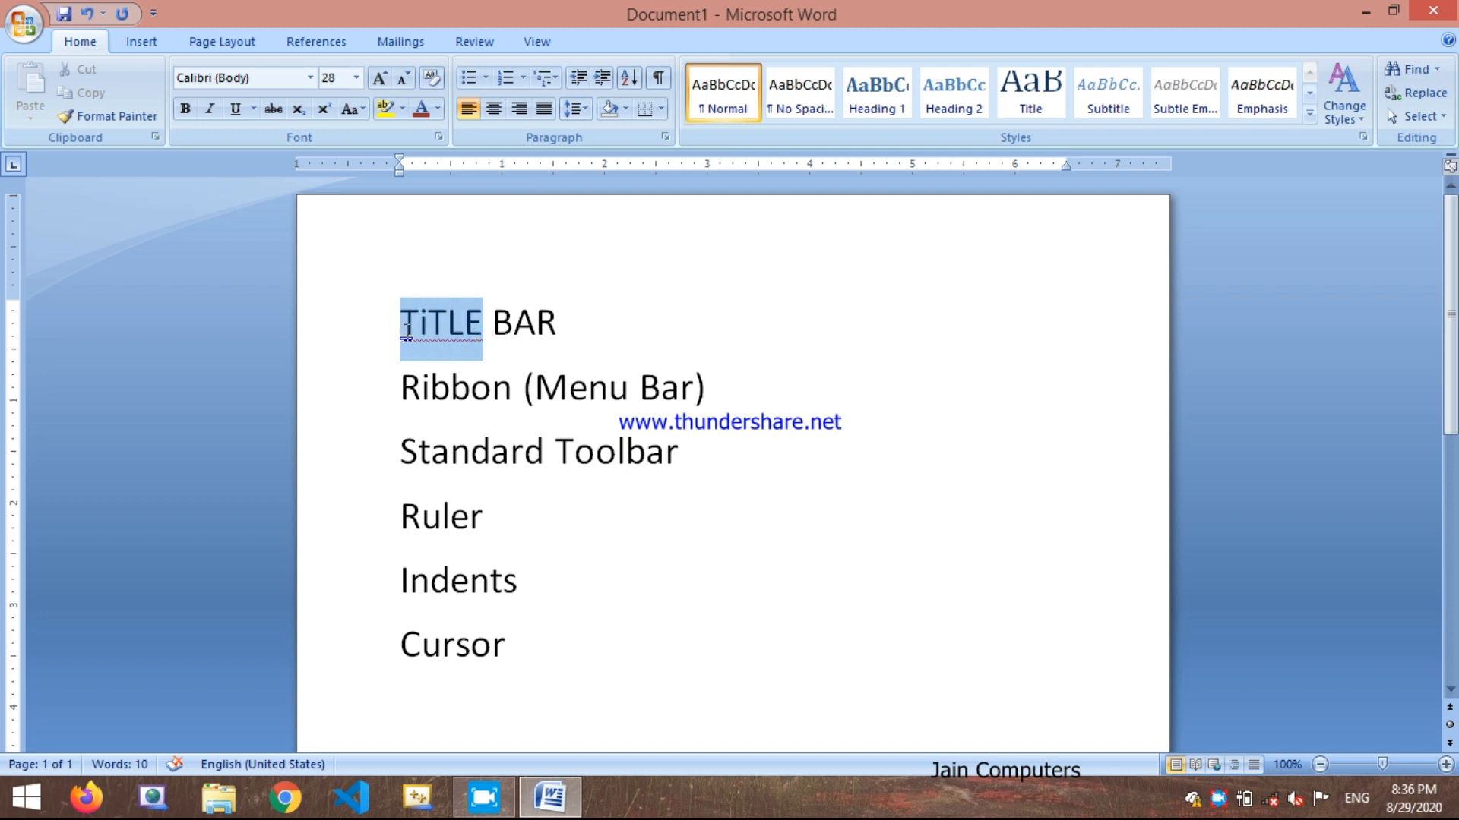
{"action": "left_click", "coordinate": [357, 115]}
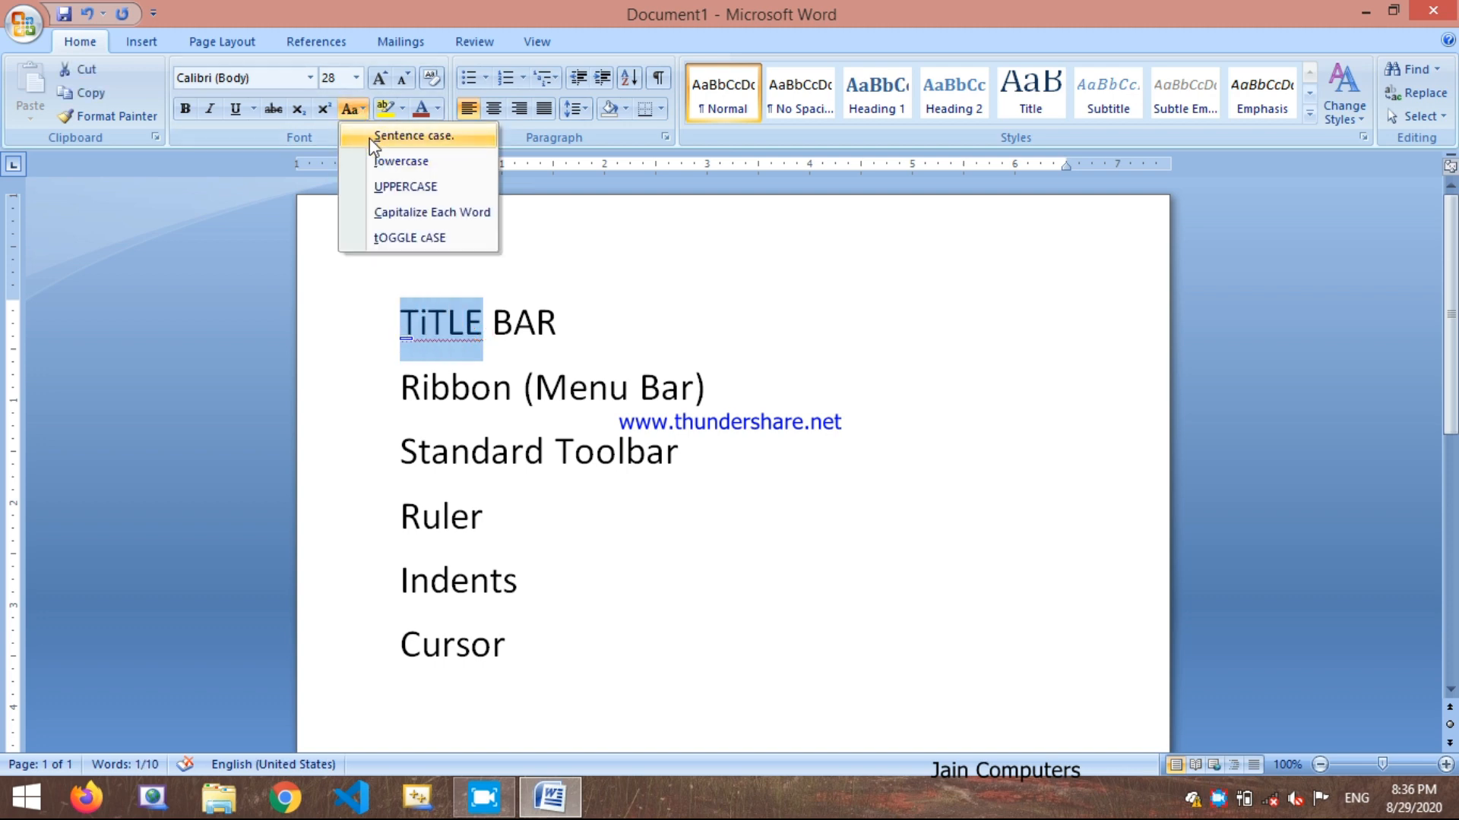
{"action": "left_click", "coordinate": [370, 212]}
{"action": "left_click", "coordinate": [598, 547]}
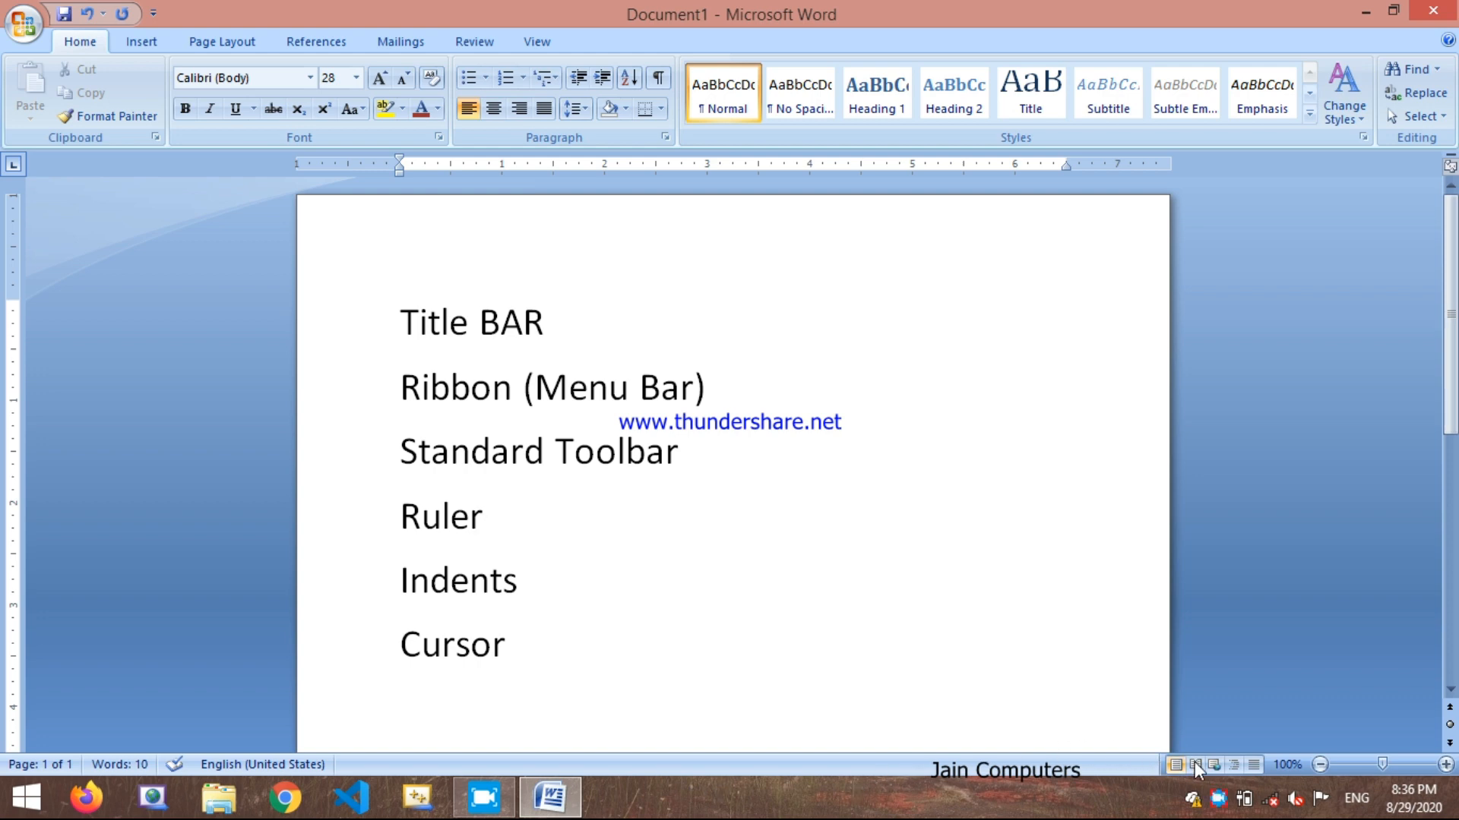
Step: Zoom the page out to 80% and back to 100%, and look through the document from top to bottom
{"action": "left_click", "coordinate": [1322, 765]}
{"action": "left_click", "coordinate": [1321, 765]}
{"action": "left_click", "coordinate": [1321, 765]}
{"action": "left_click", "coordinate": [1321, 765]}
{"action": "left_click", "coordinate": [1445, 764]}
{"action": "left_click", "coordinate": [1446, 764]}
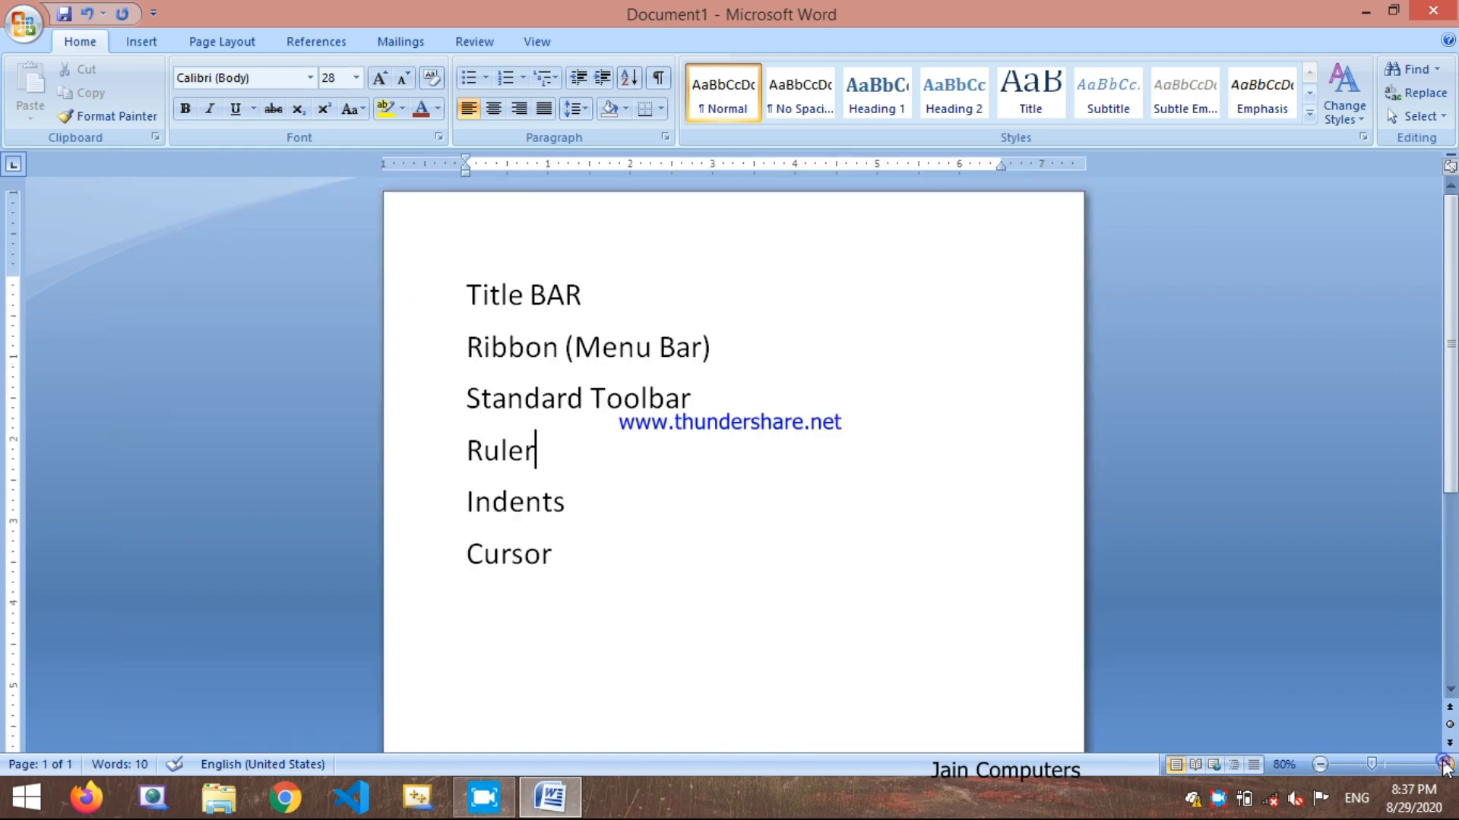
{"action": "left_click", "coordinate": [1446, 764]}
{"action": "left_click", "coordinate": [1446, 765]}
{"action": "scroll", "coordinate": [524, 676], "scroll_direction": "down", "scroll_amount": 2}
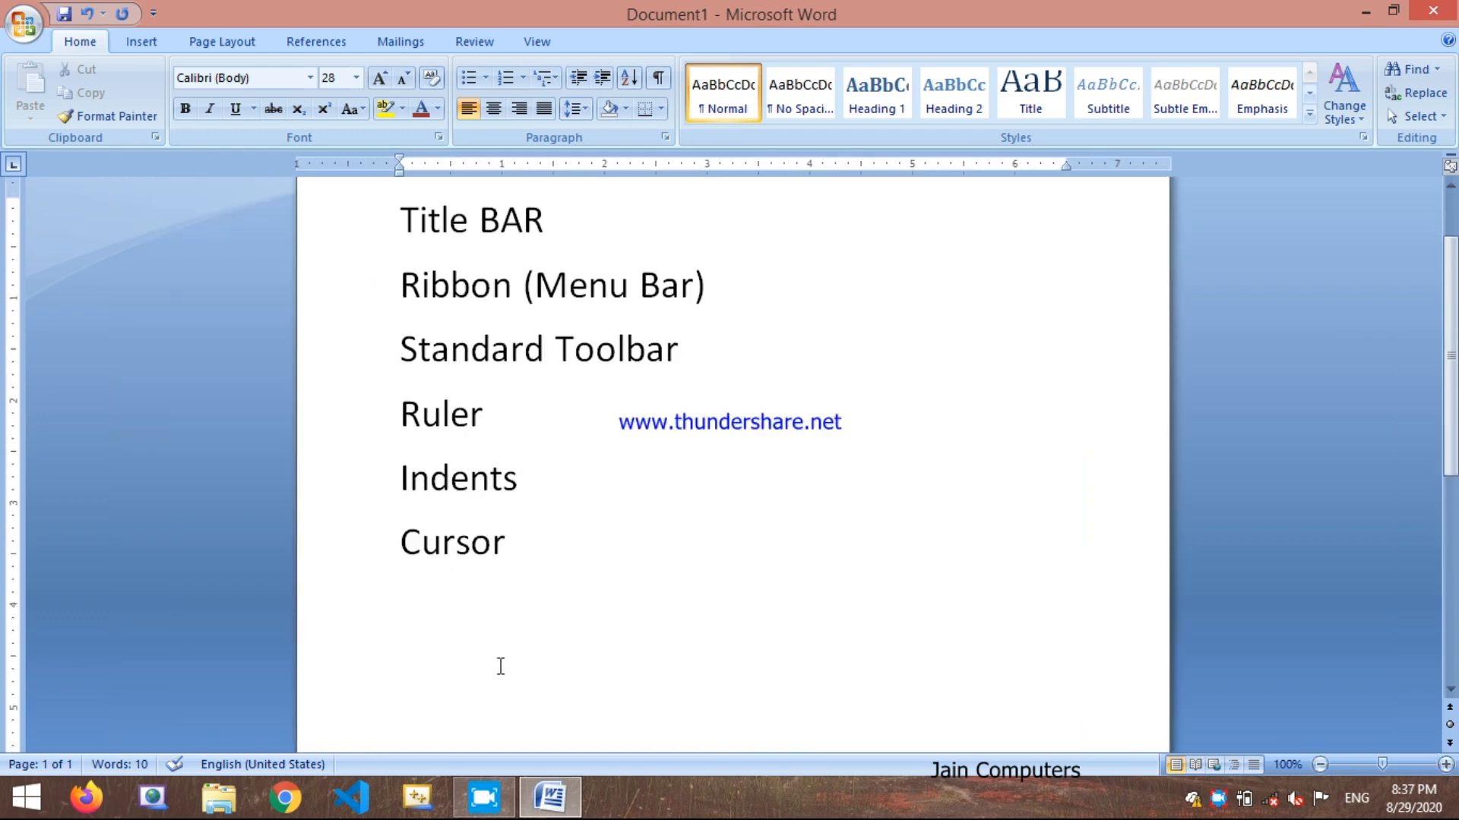
{"action": "scroll", "coordinate": [555, 639], "scroll_direction": "up", "scroll_amount": 1}
{"action": "scroll", "coordinate": [1325, 376], "scroll_direction": "up", "scroll_amount": 1}
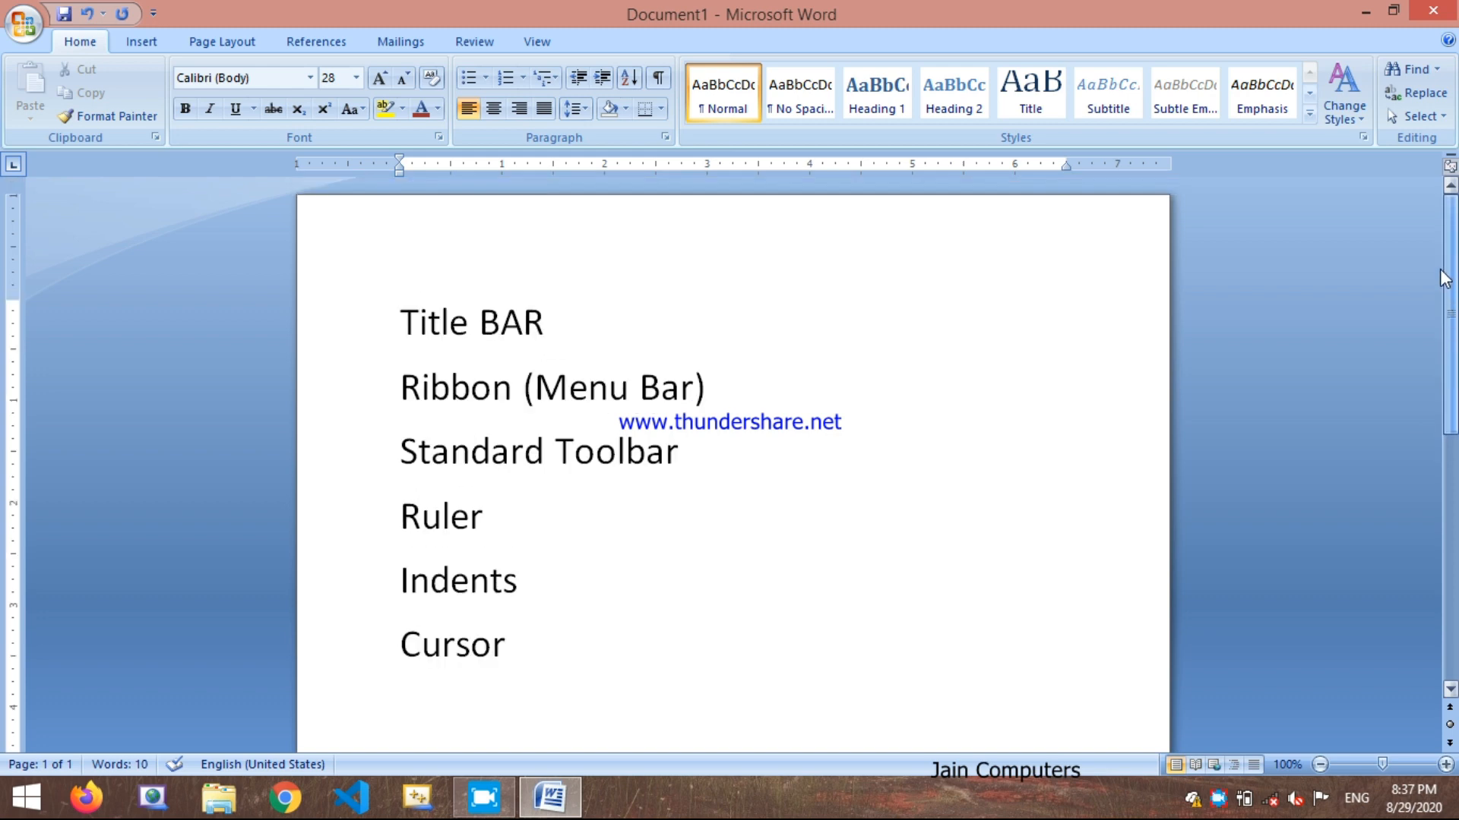
{"action": "scroll", "coordinate": [1326, 376], "scroll_direction": "down", "scroll_amount": 5}
{"action": "scroll", "coordinate": [1325, 376], "scroll_direction": "up", "scroll_amount": 5}
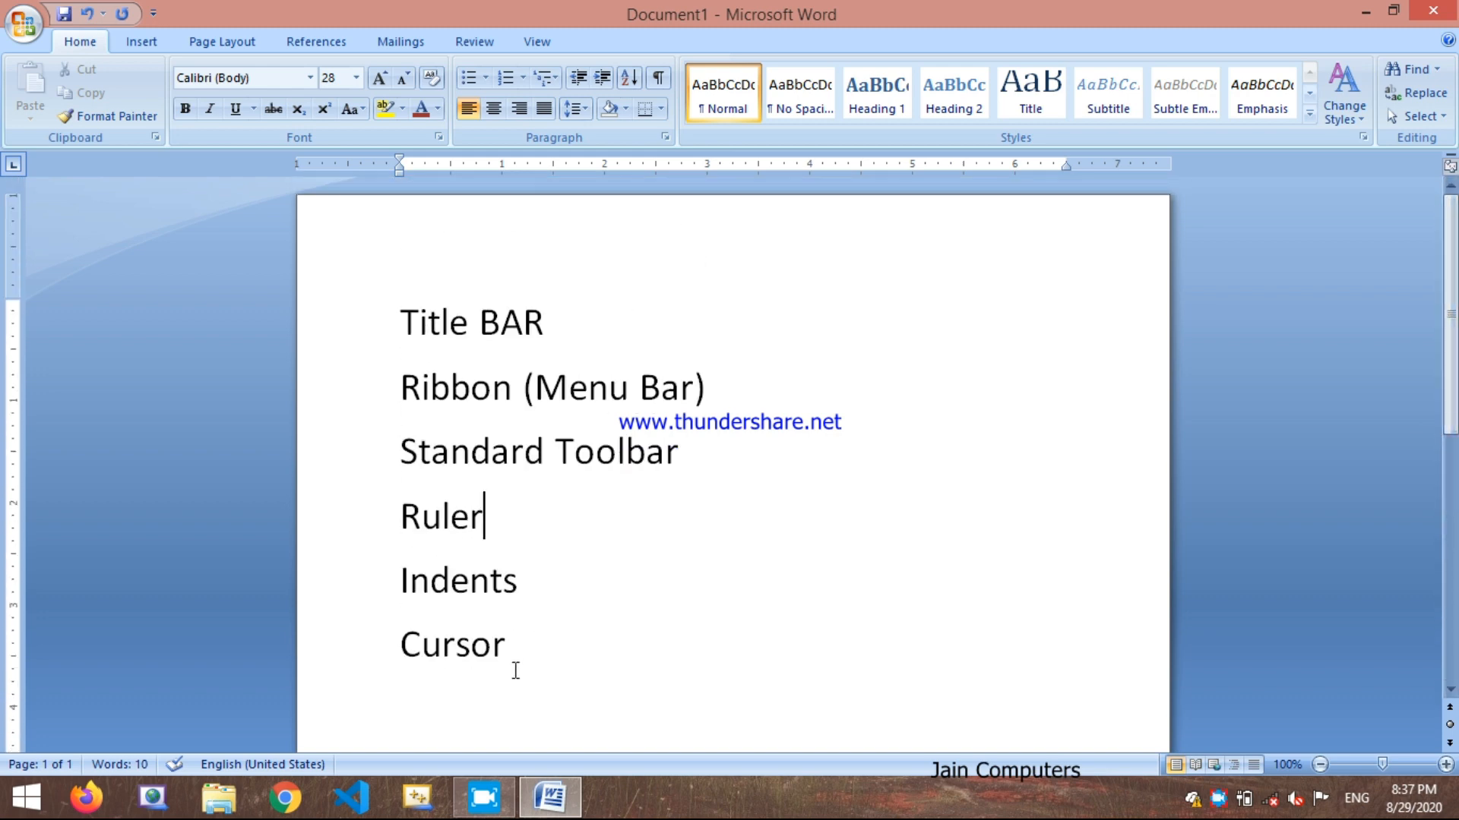
Step: Add a new line reading "Scroll Bar" below the "Cursor" line
{"action": "left_click", "coordinate": [525, 646]}
{"action": "key", "text": "Return"}
{"action": "type", "text": "Scrool"}
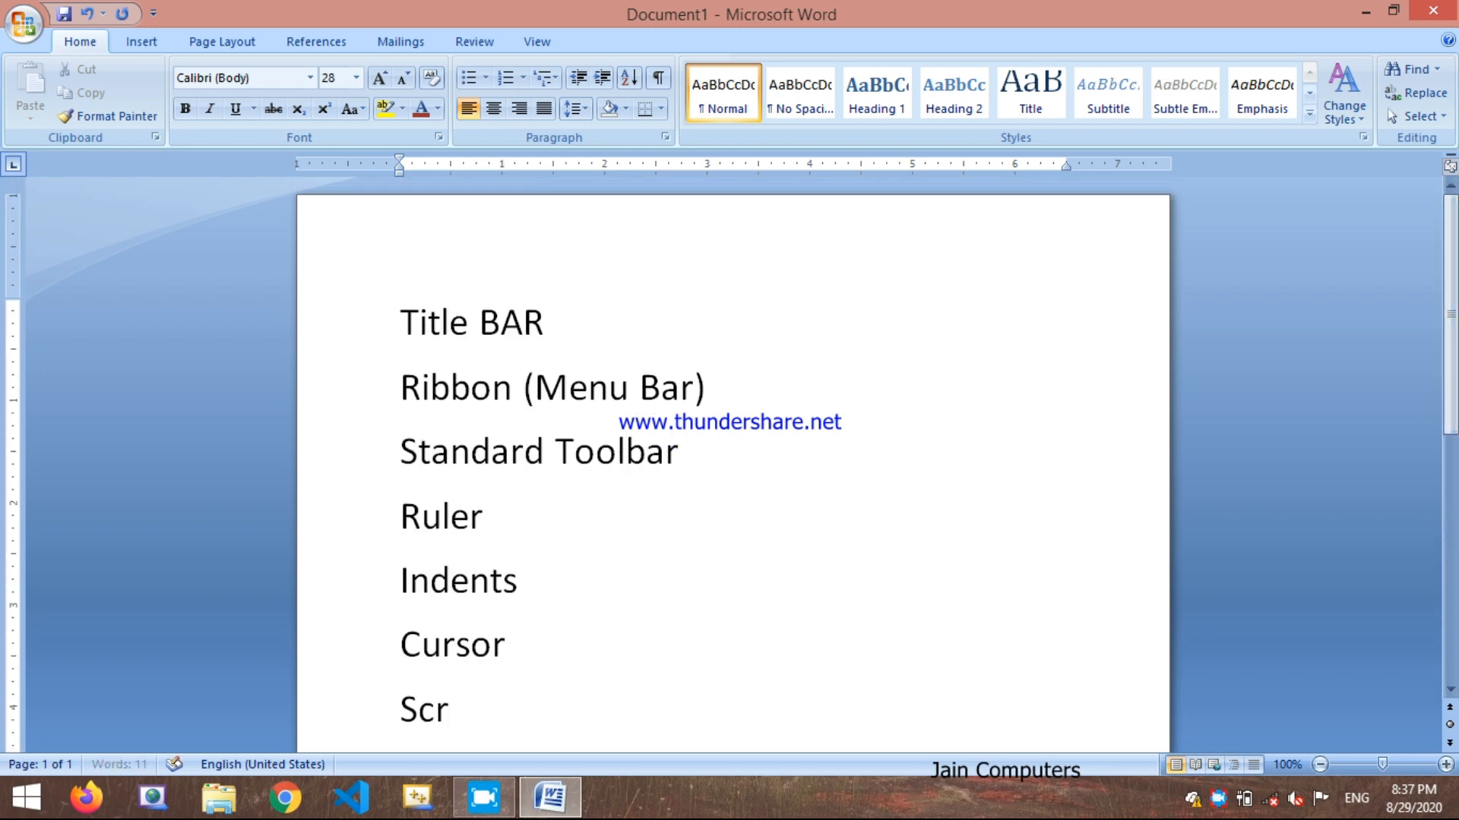
{"action": "key", "text": "BackSpace"}
{"action": "key", "text": "BackSpace"}
{"action": "type", "text": "ll Bar"}
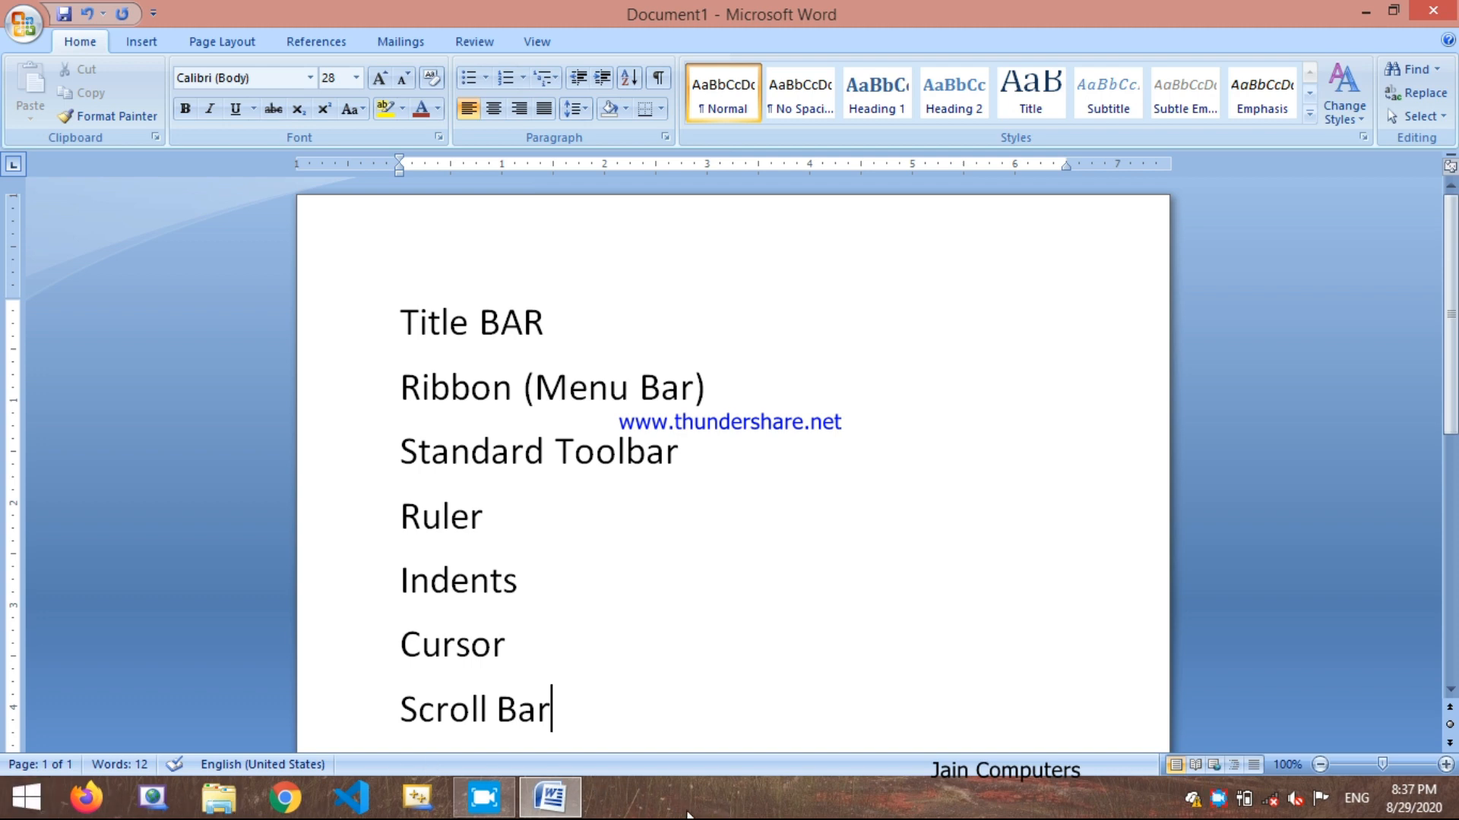
{"action": "right_click", "coordinate": [710, 794]}
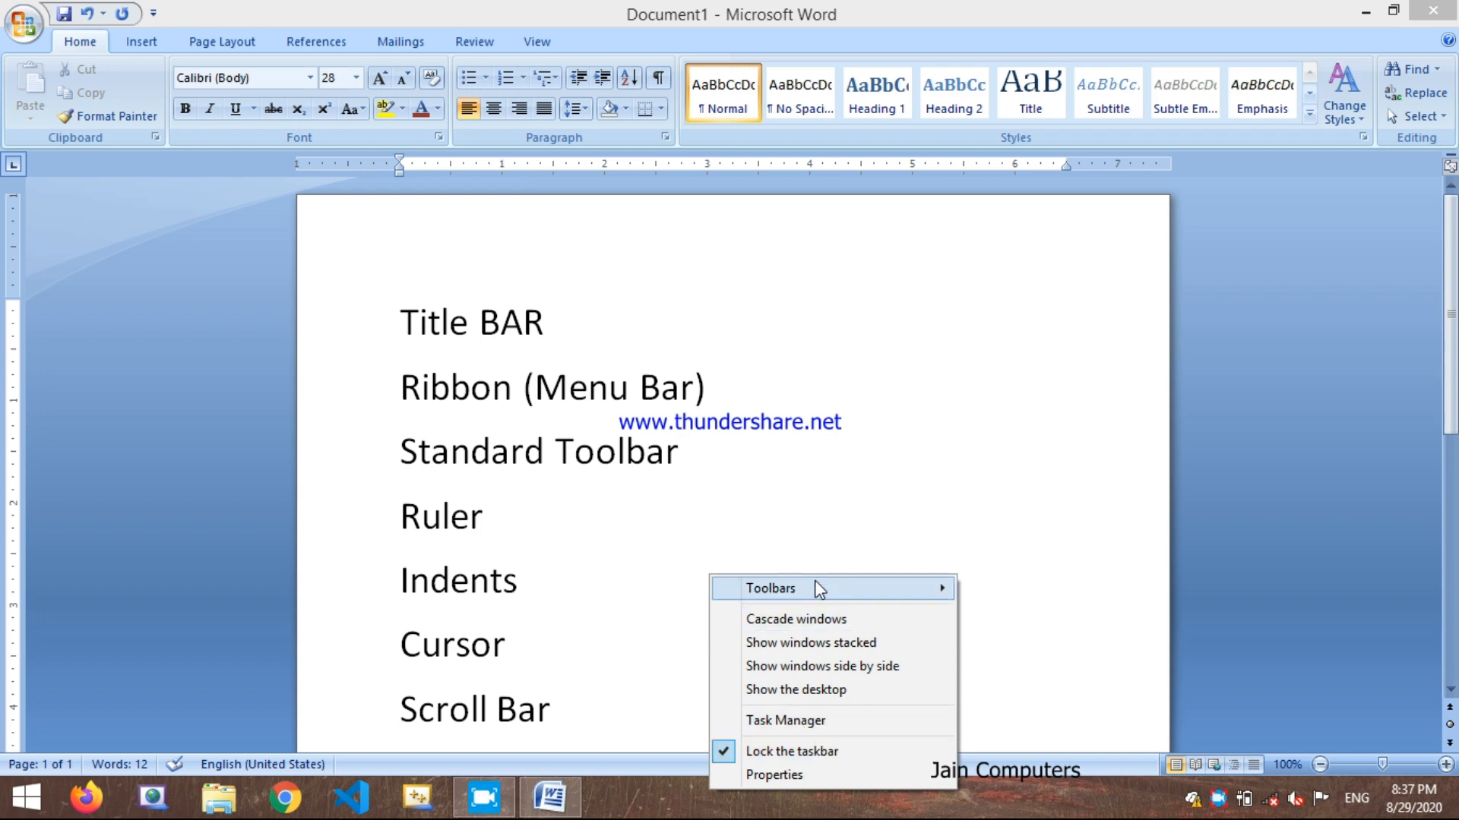
{"action": "left_click", "coordinate": [869, 509]}
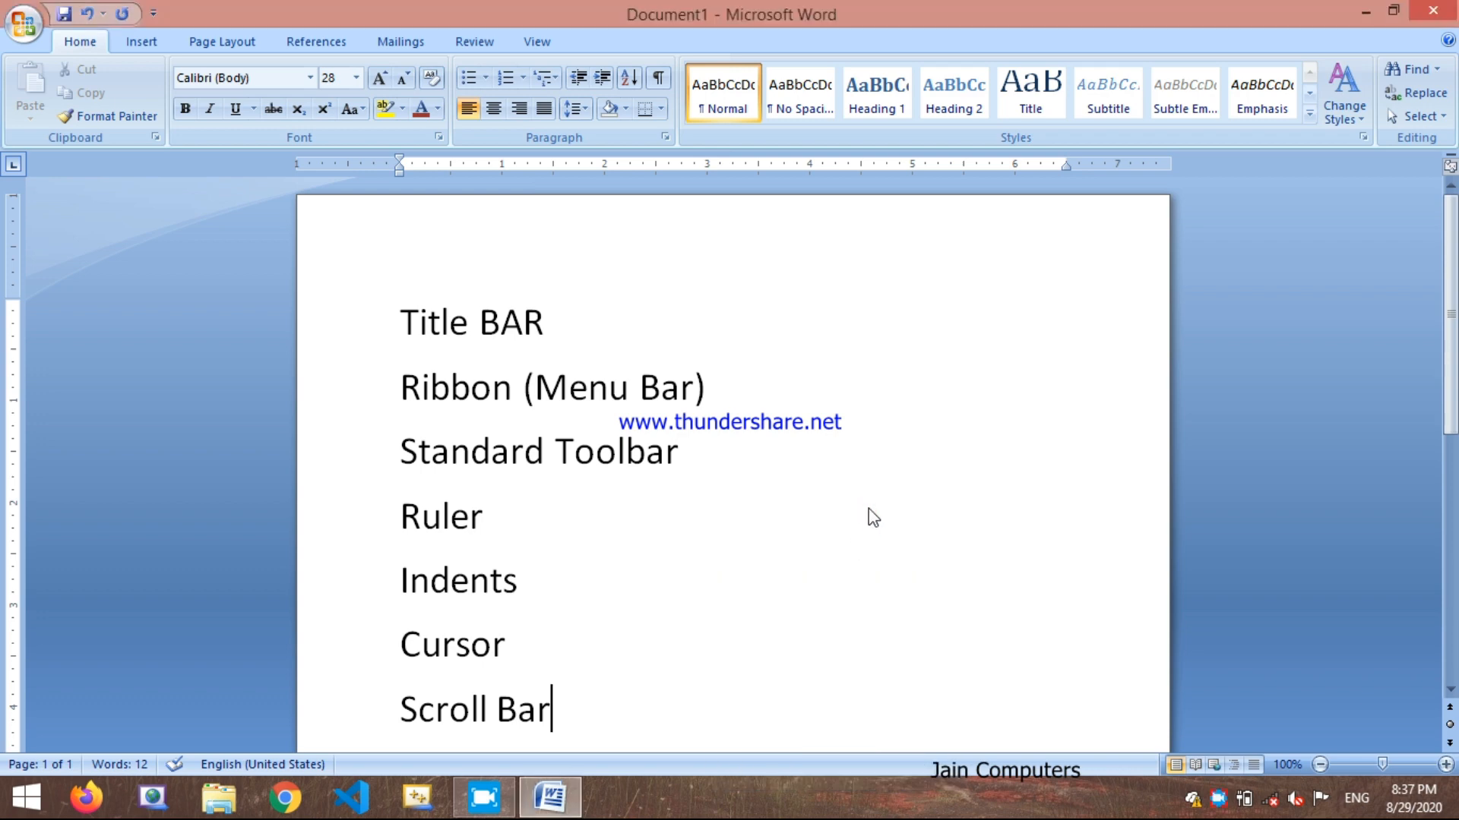
Step: Add an empty line below the "Scroll Bar" line
{"action": "key", "text": "Return"}
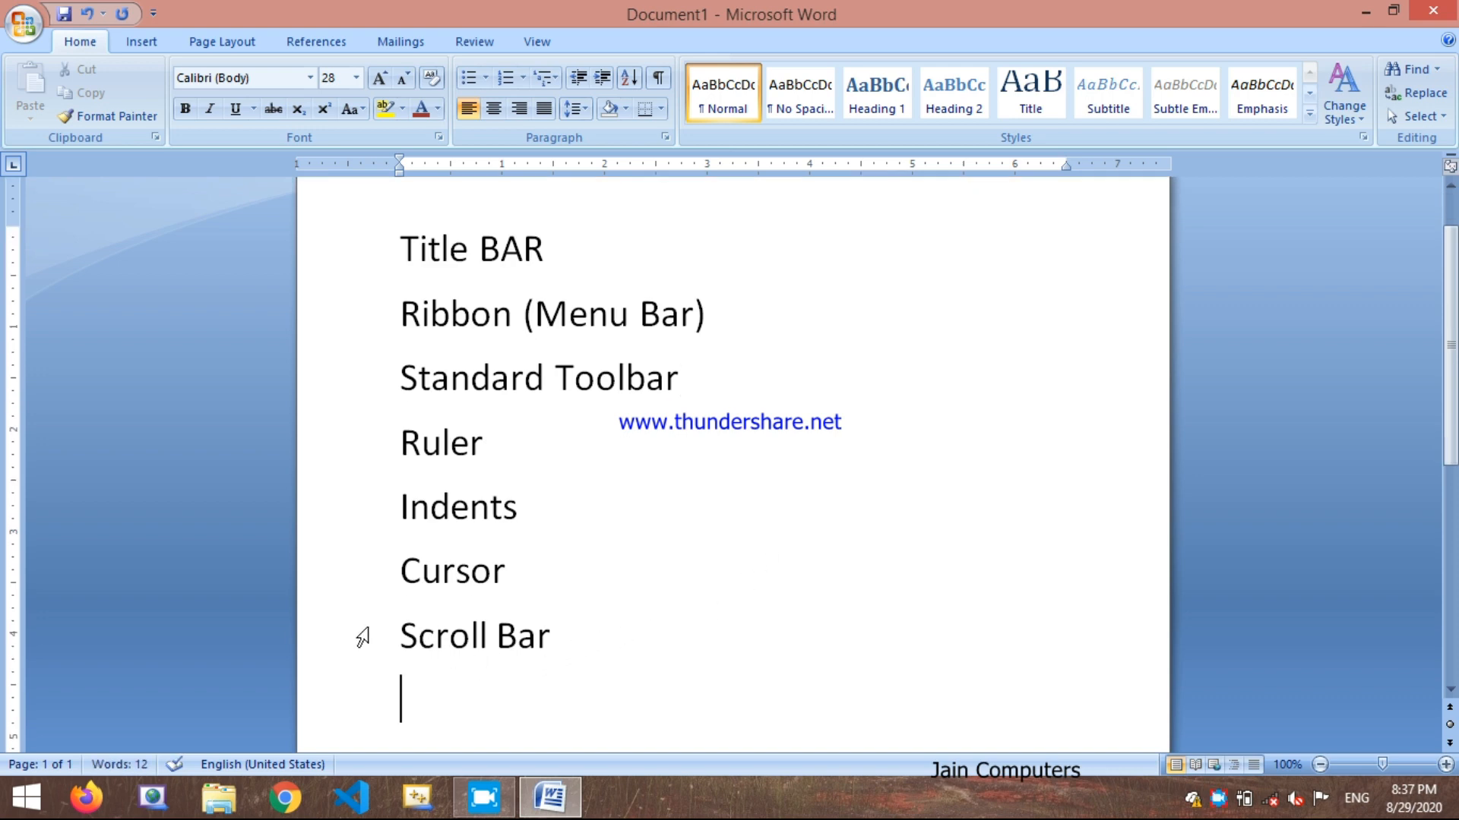
{"action": "left_click", "coordinate": [369, 559]}
{"action": "left_click_drag", "start_coordinate": [369, 559], "coordinate": [358, 271]}
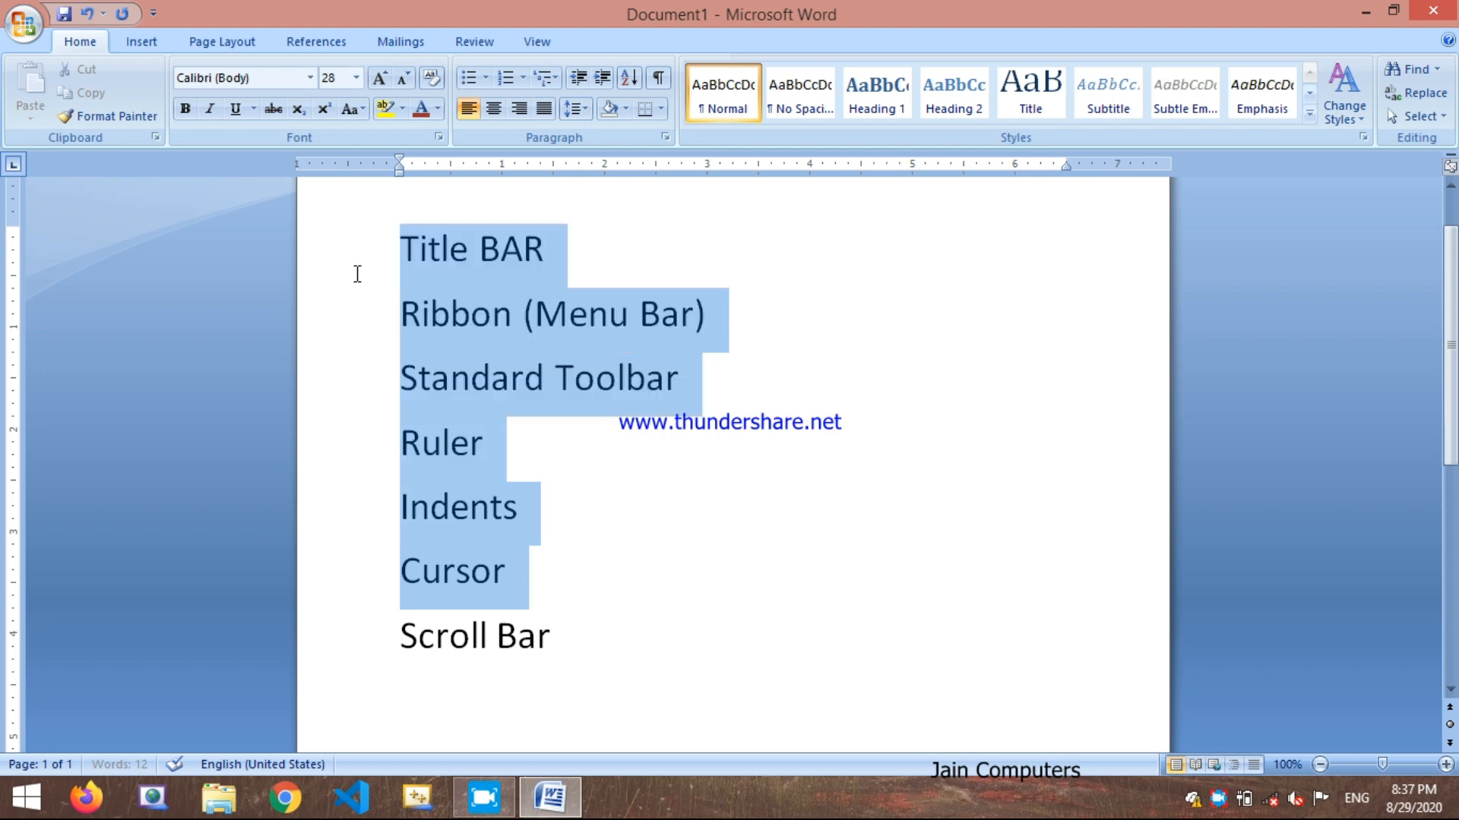
{"action": "left_click", "coordinate": [394, 248]}
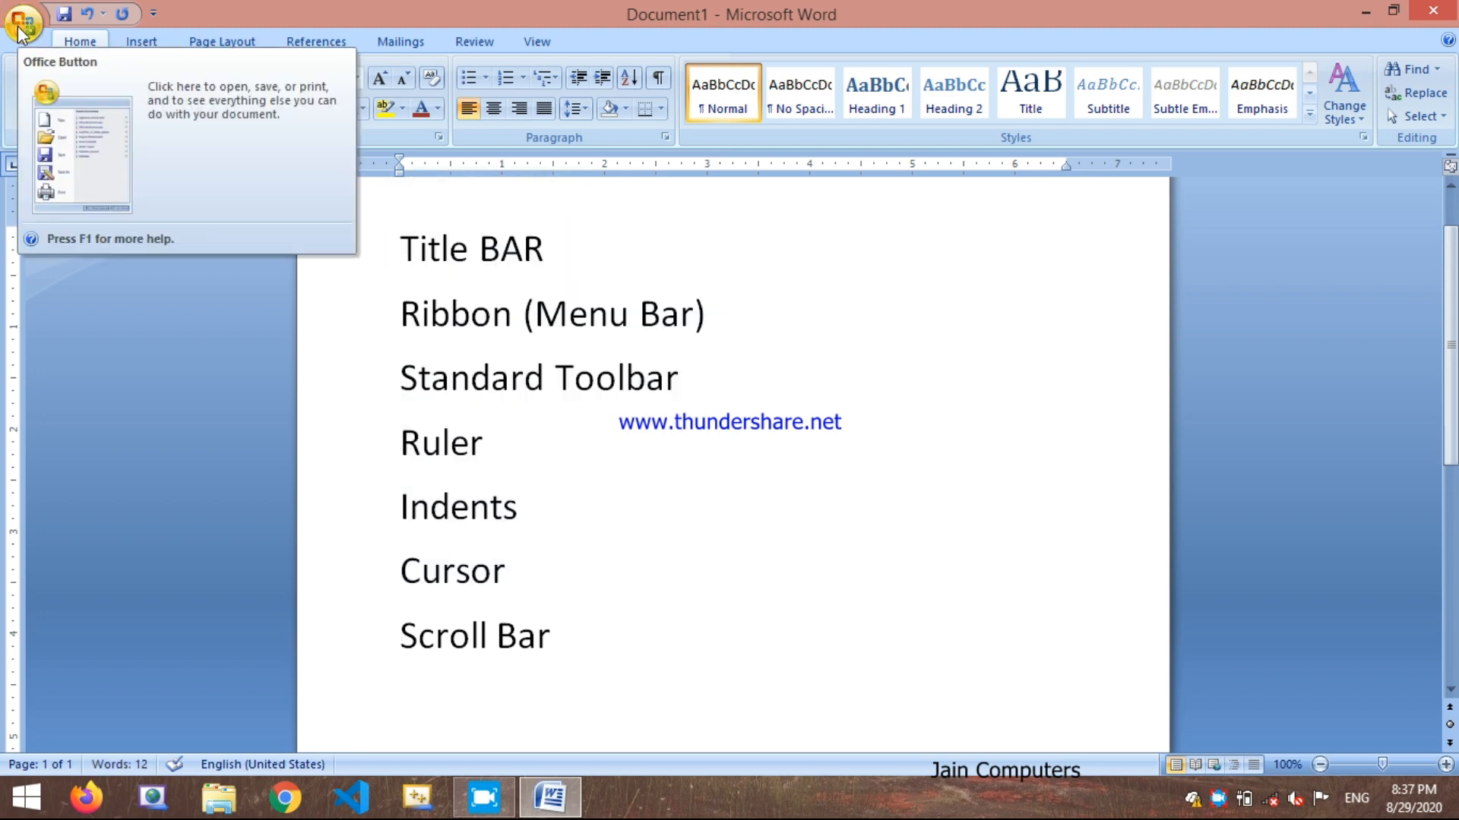
Step: Save the document as a Word Document named "Test" in the OneDrive Documents folder
{"action": "left_click", "coordinate": [19, 27]}
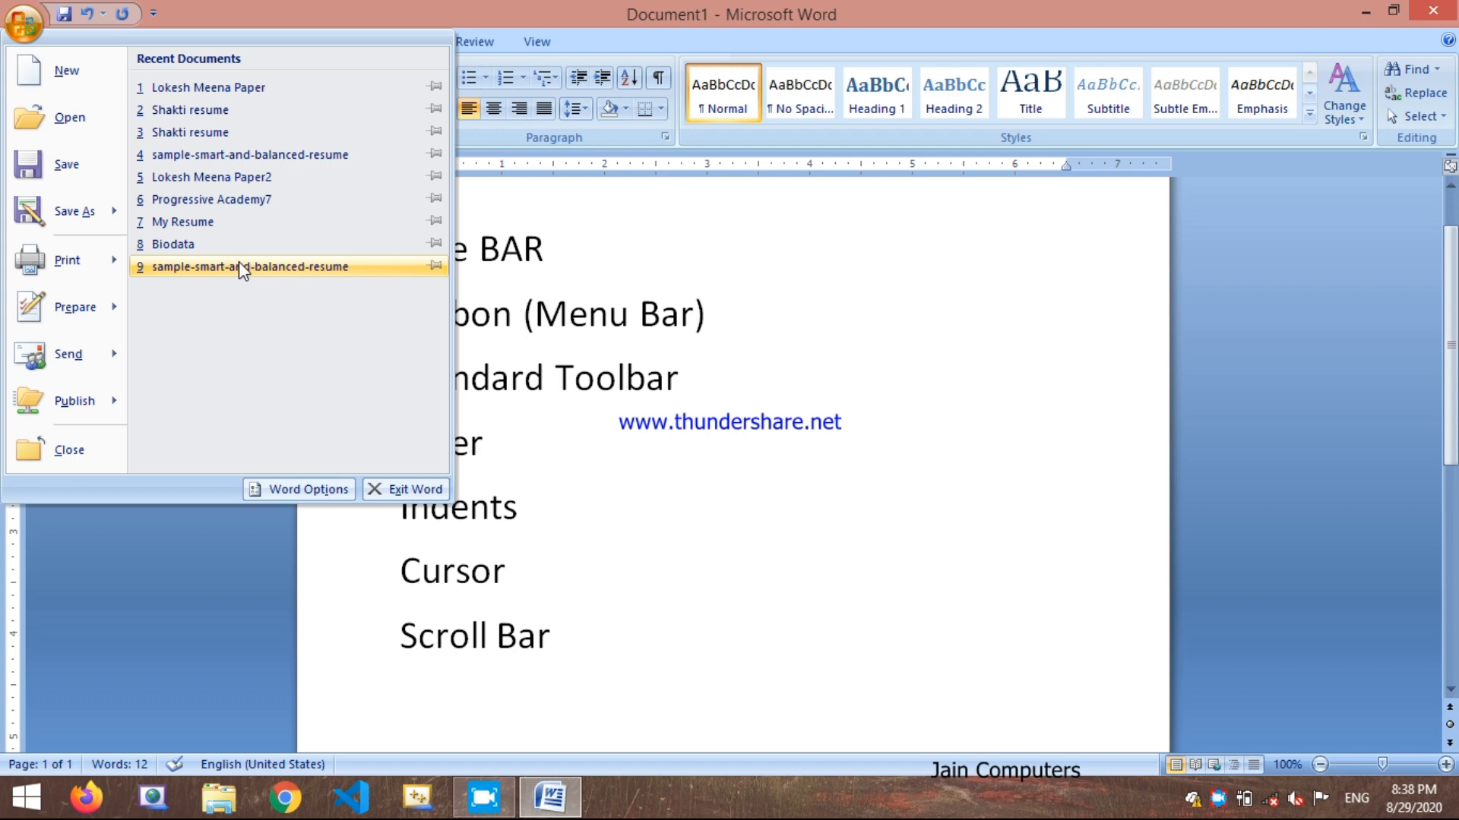
{"action": "mouse_move", "coordinate": [70, 261]}
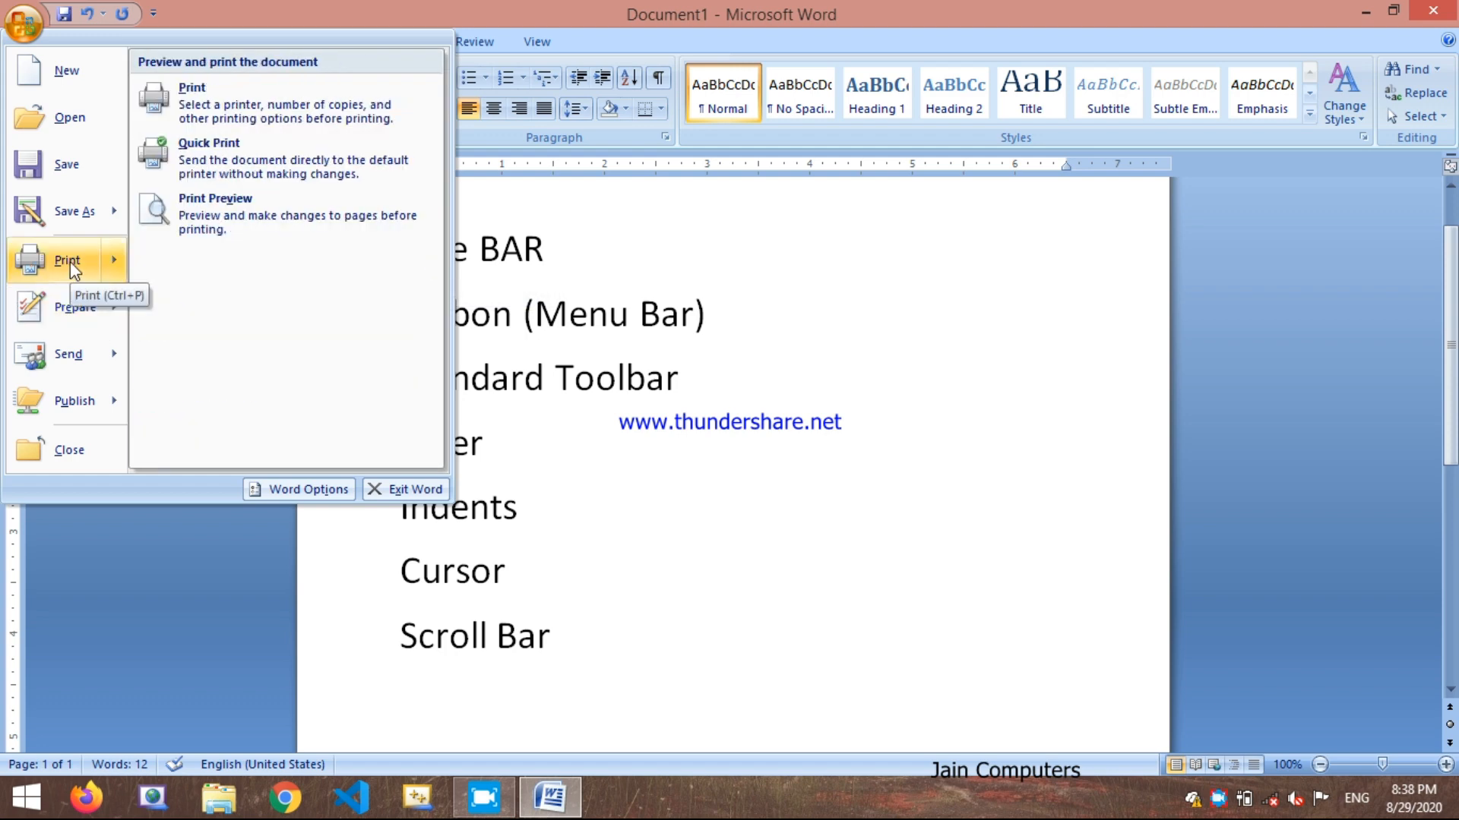
{"action": "mouse_move", "coordinate": [91, 221]}
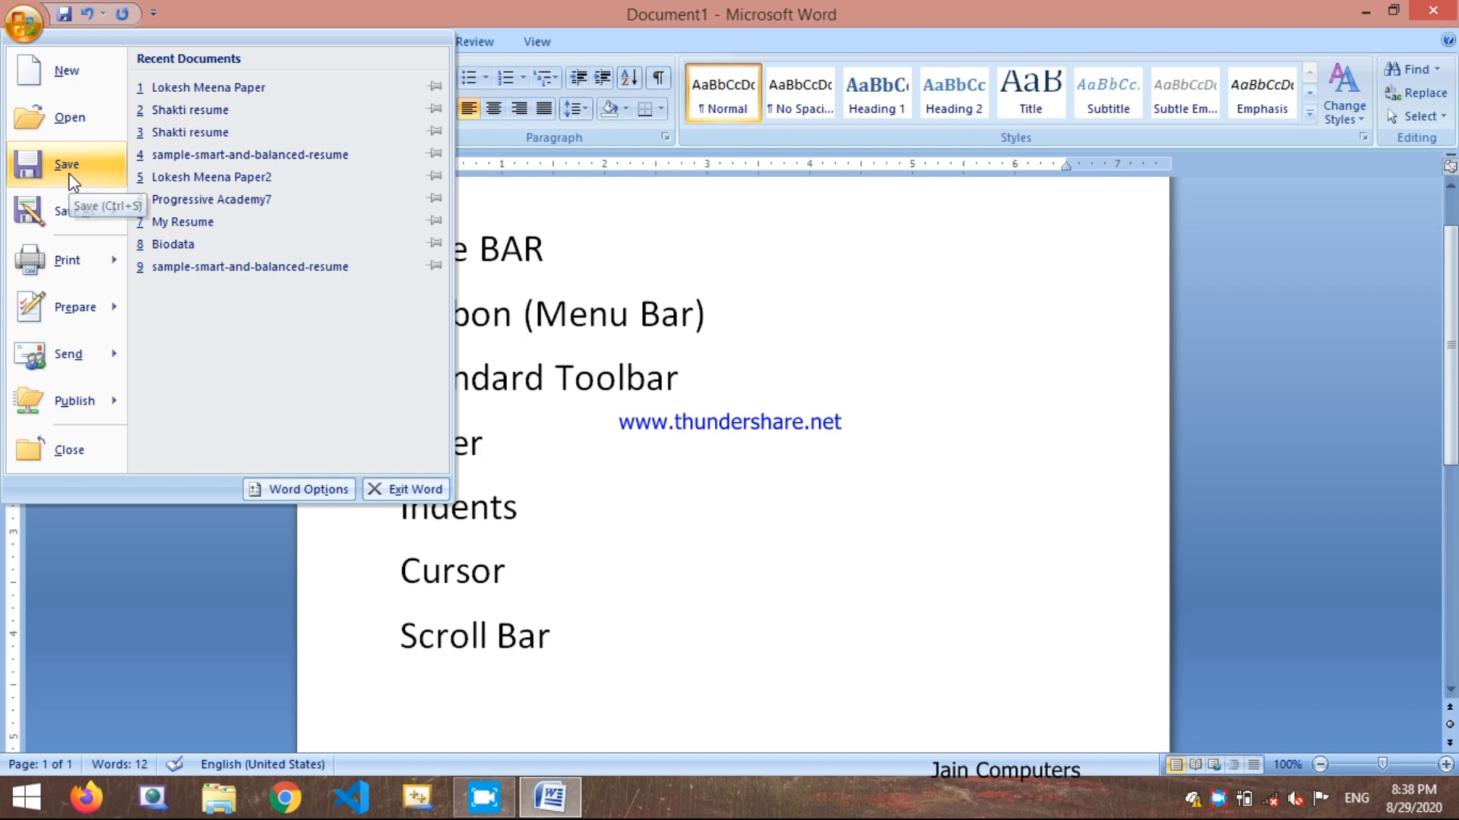
{"action": "left_click", "coordinate": [69, 173]}
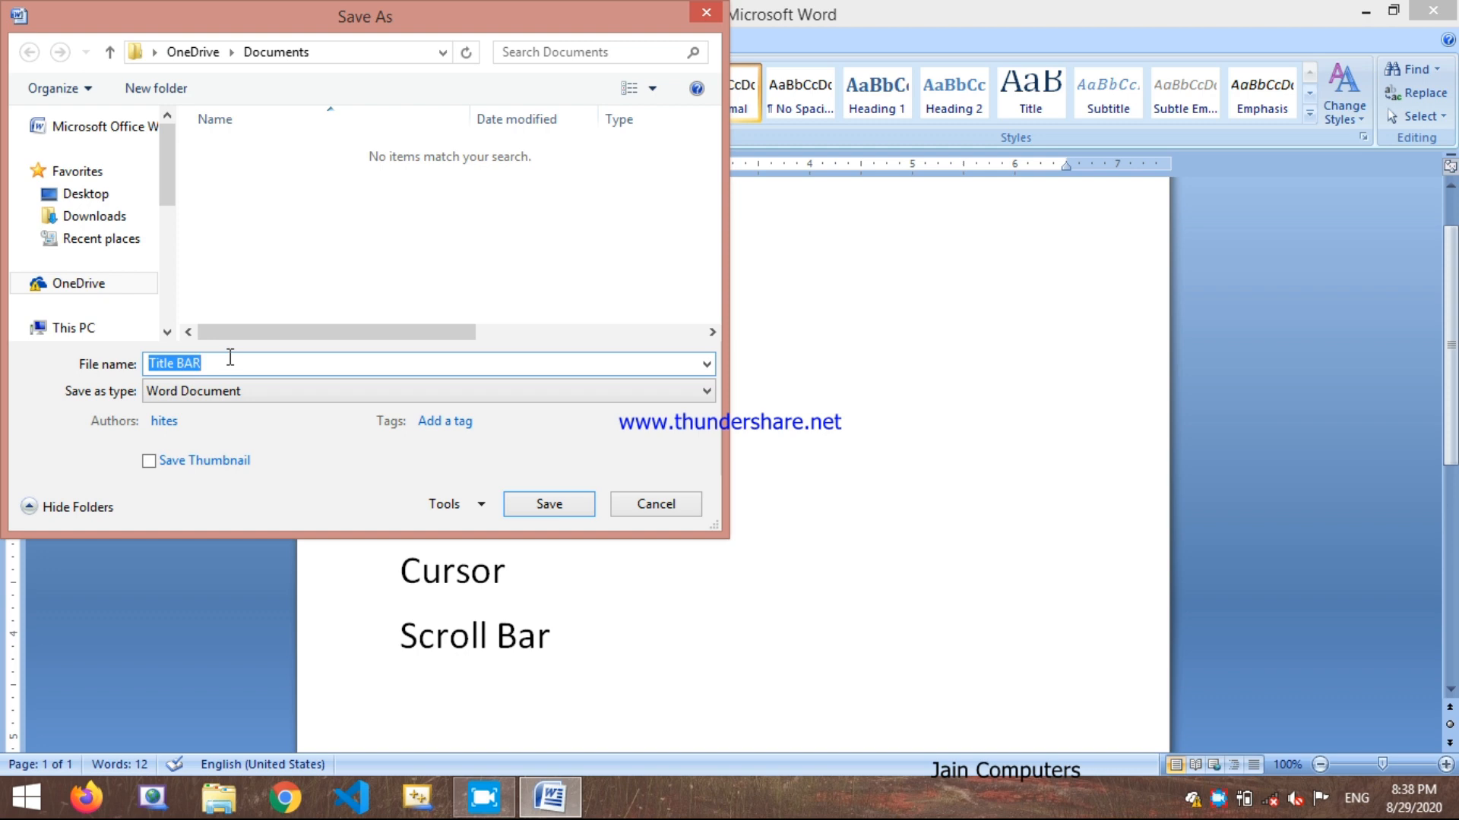
{"action": "type", "text": "Test"}
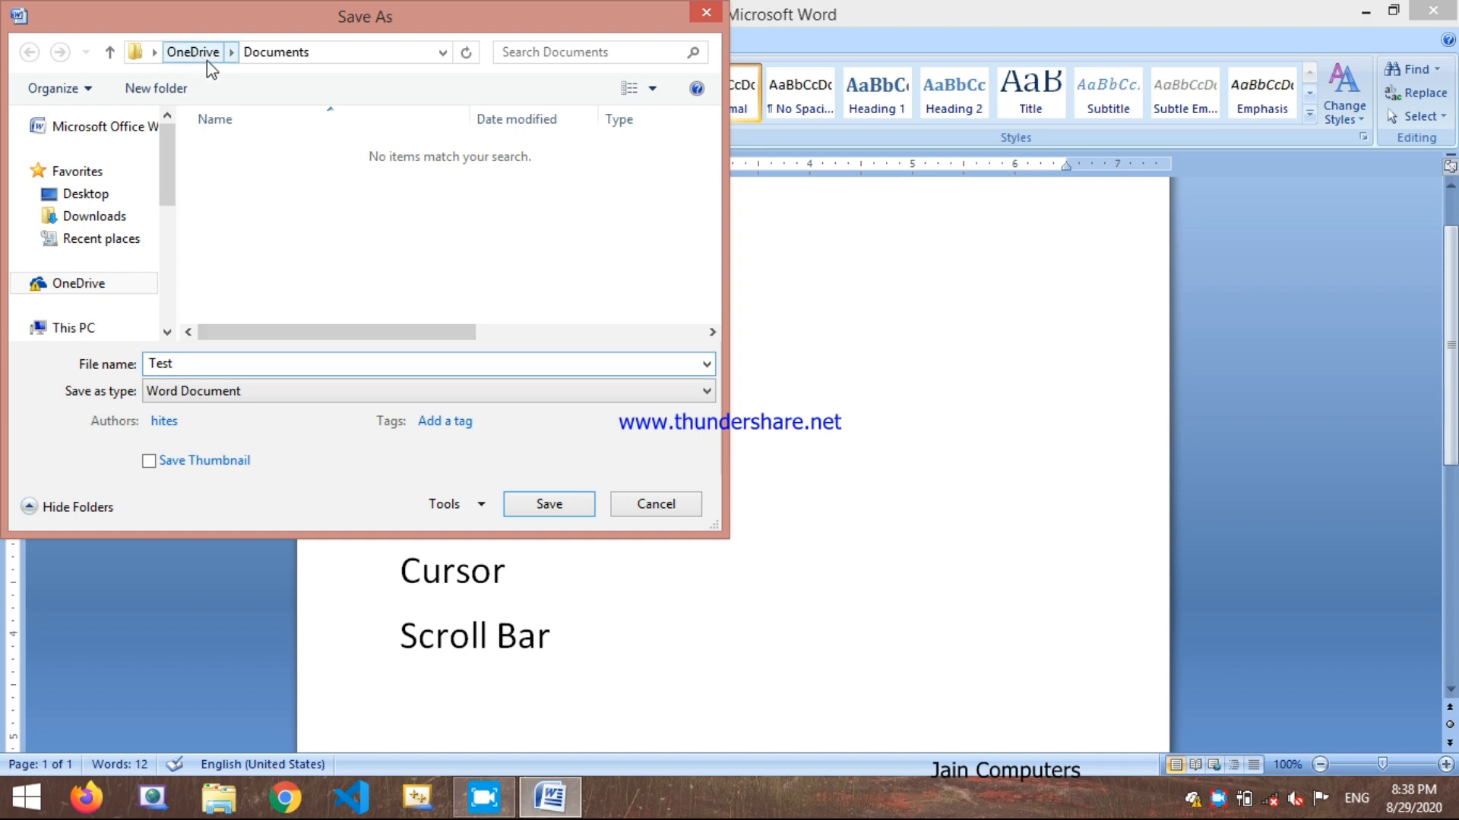
{"action": "left_click", "coordinate": [525, 503]}
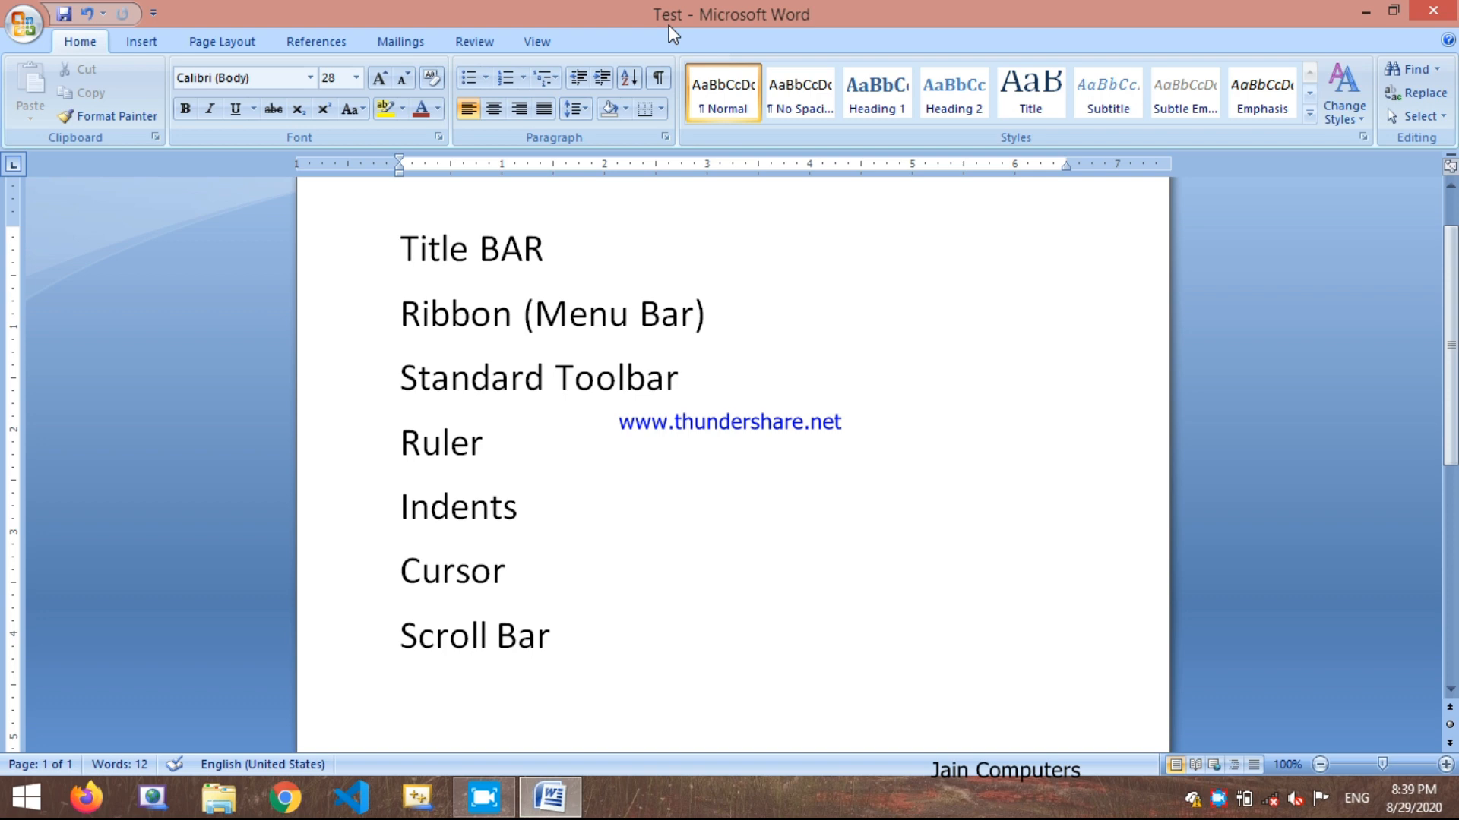
Step: Save the Test document again under its existing name
{"action": "left_click", "coordinate": [25, 22]}
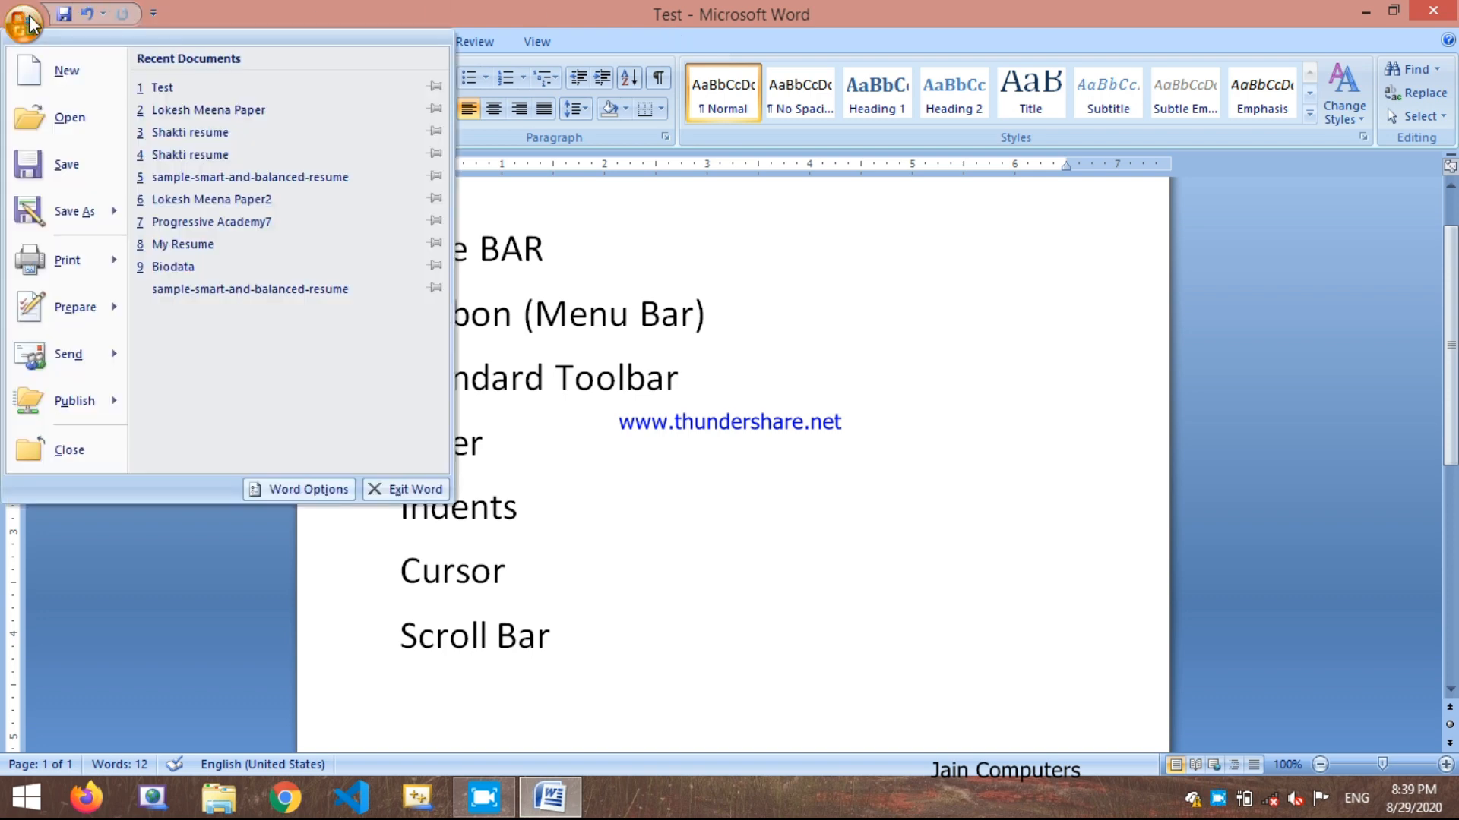
{"action": "left_click", "coordinate": [53, 166]}
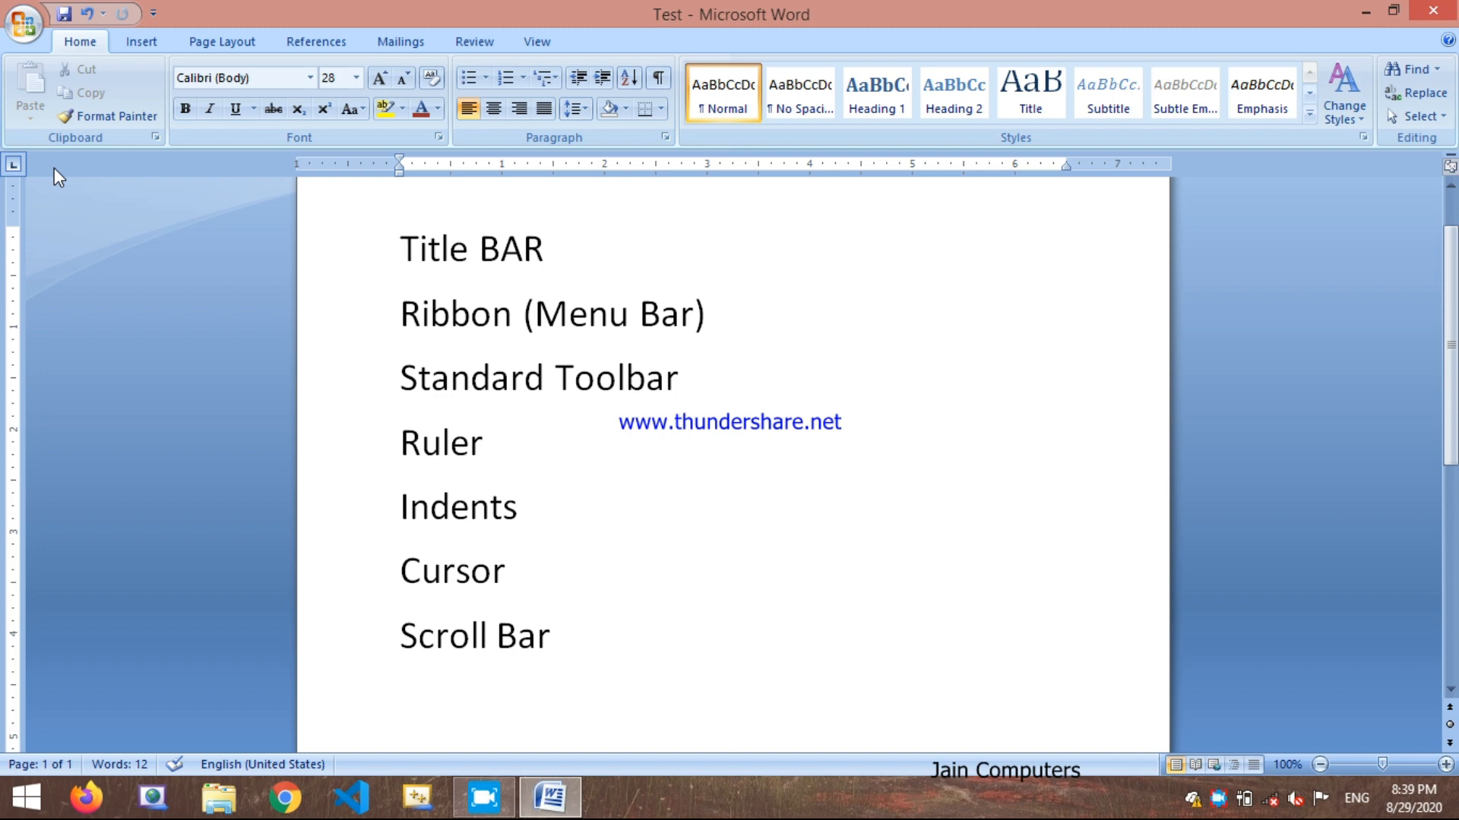
Step: Open the Save As dialog for the Test document and close it without saving a copy
{"action": "left_click", "coordinate": [29, 33]}
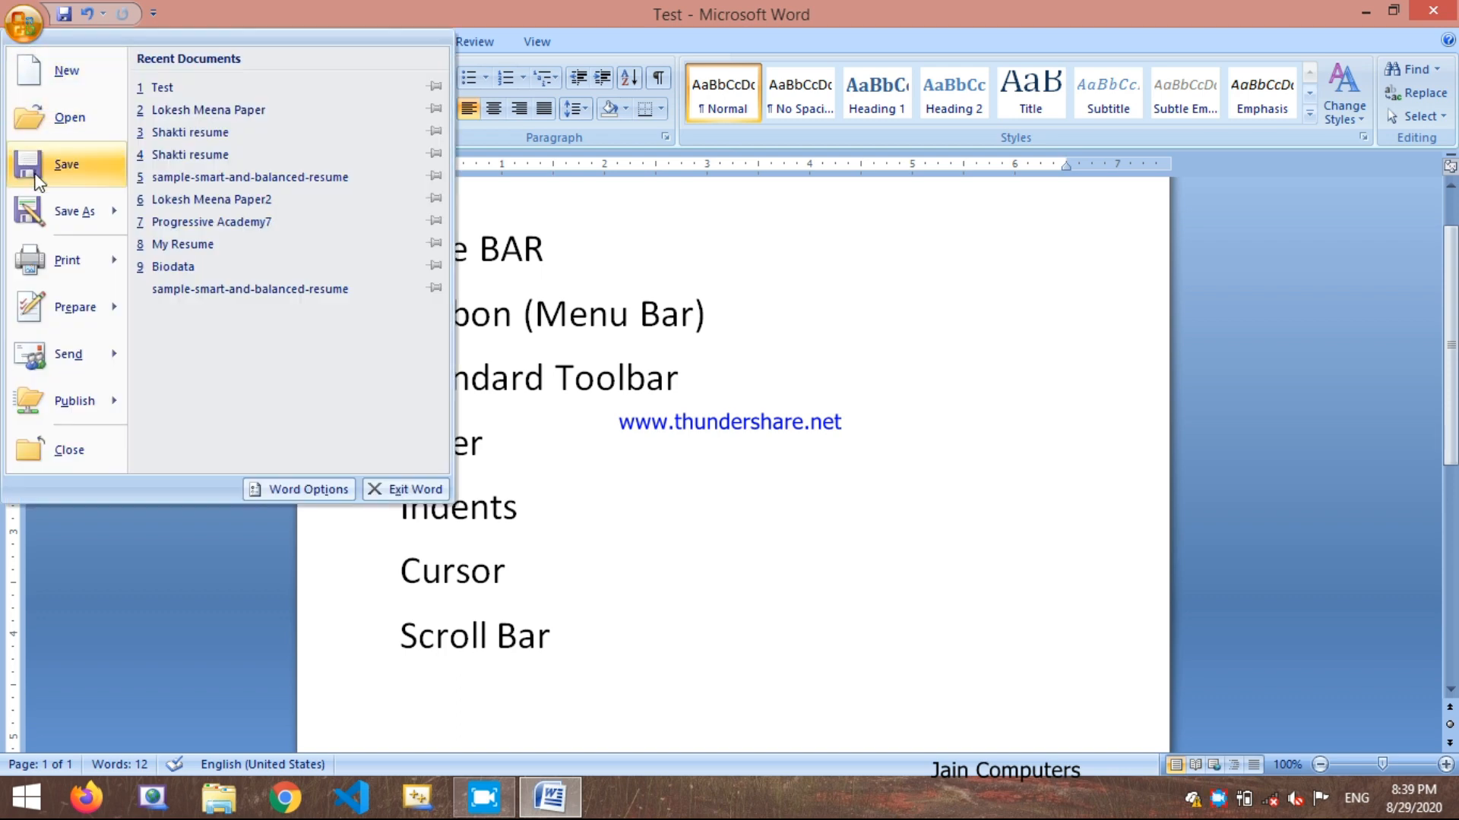
{"action": "mouse_move", "coordinate": [49, 196]}
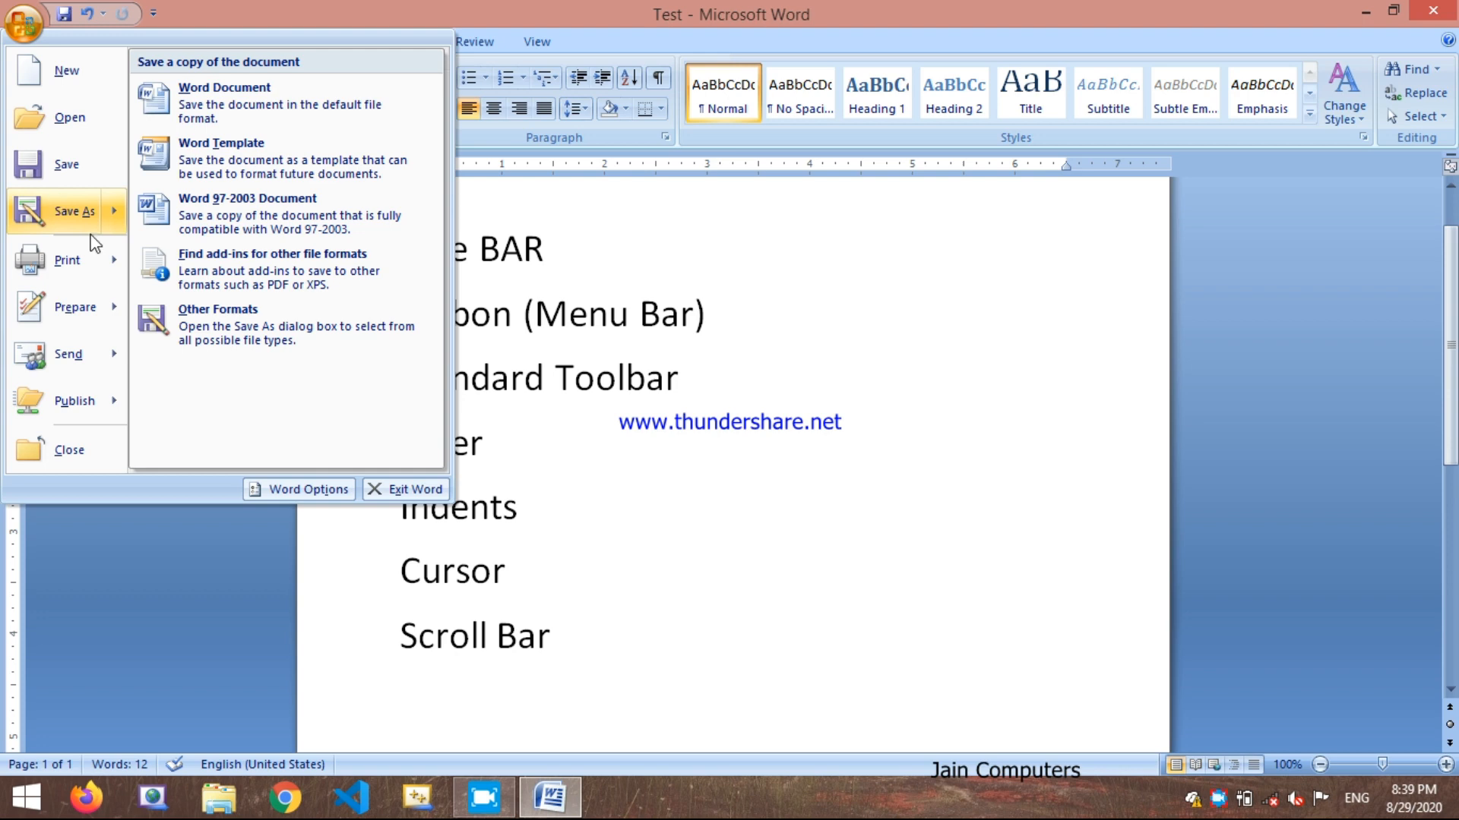
{"action": "left_click", "coordinate": [71, 200]}
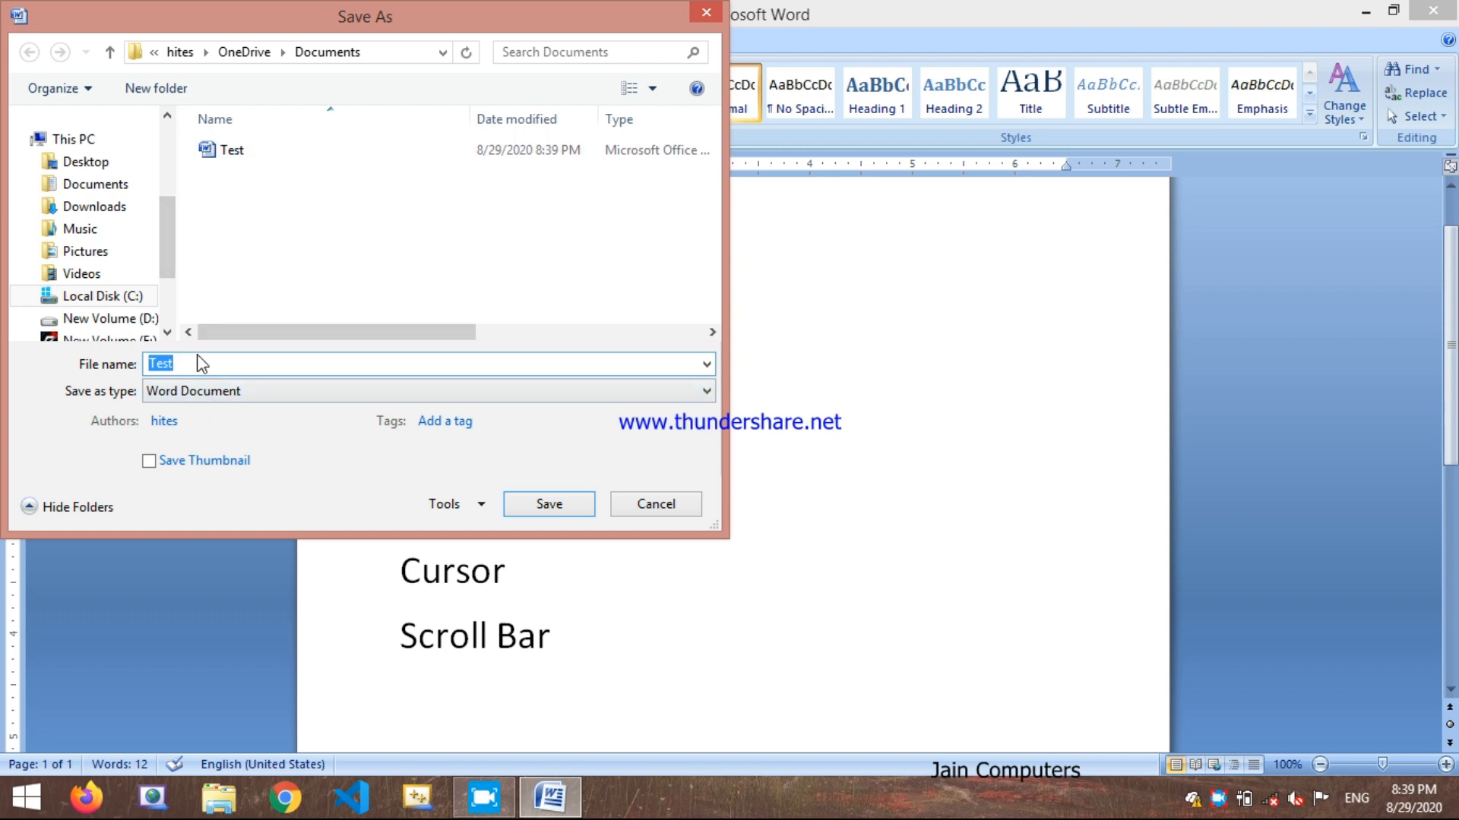
{"action": "left_click", "coordinate": [661, 514]}
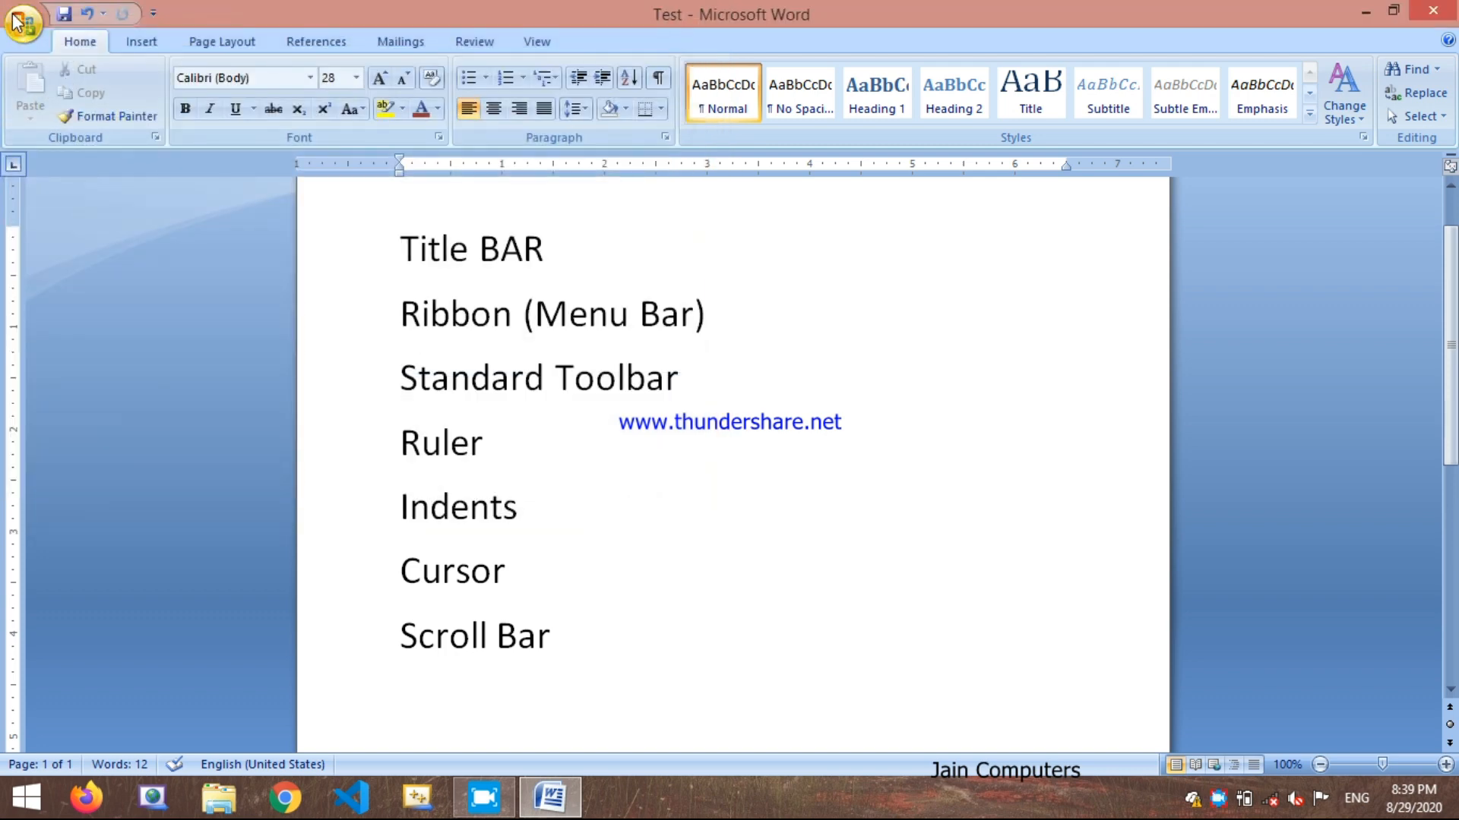
Step: Save the Test document once more in place
{"action": "left_click", "coordinate": [17, 23]}
{"action": "mouse_move", "coordinate": [71, 221]}
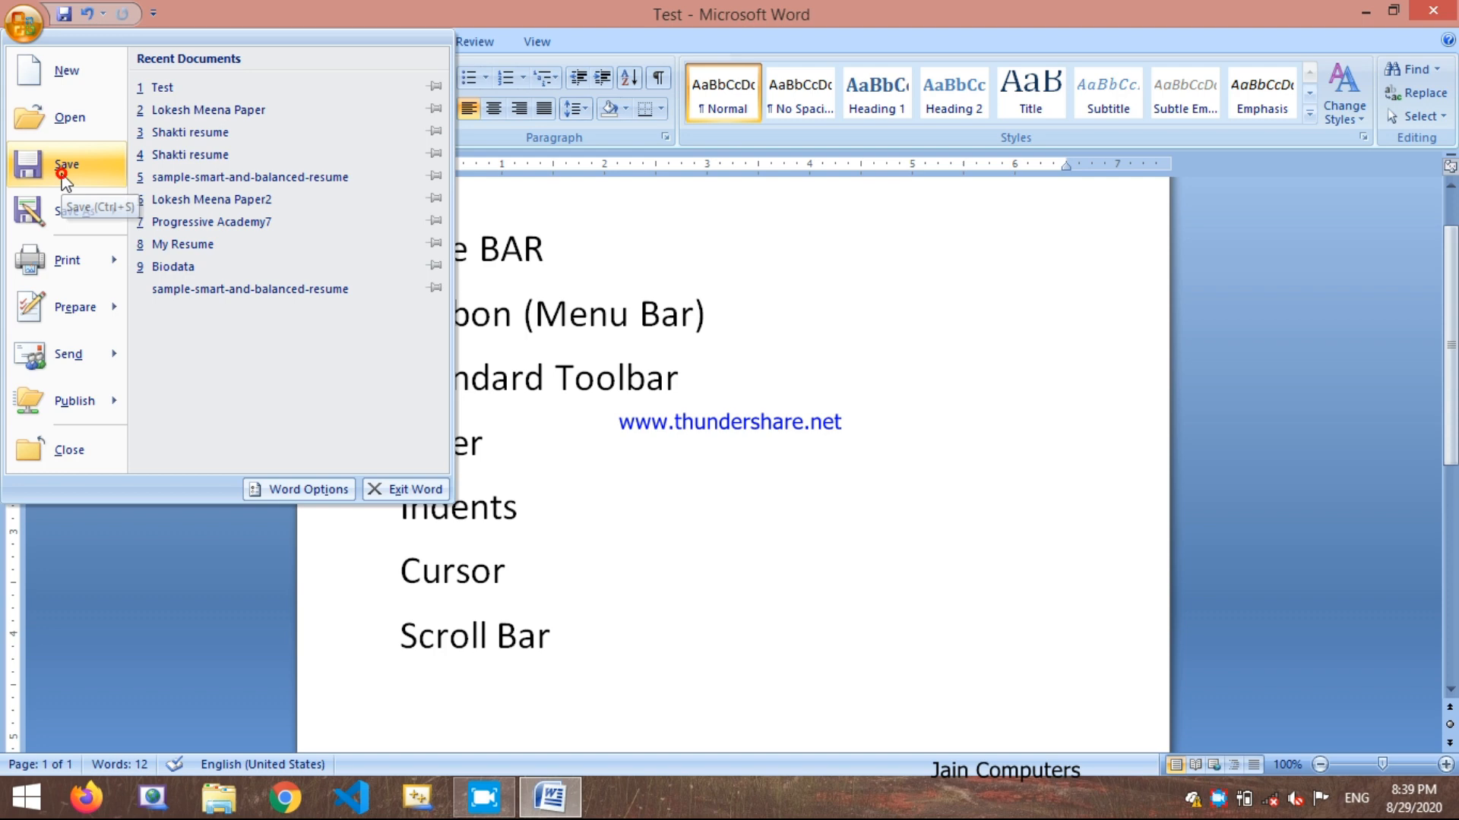
{"action": "left_click", "coordinate": [62, 175]}
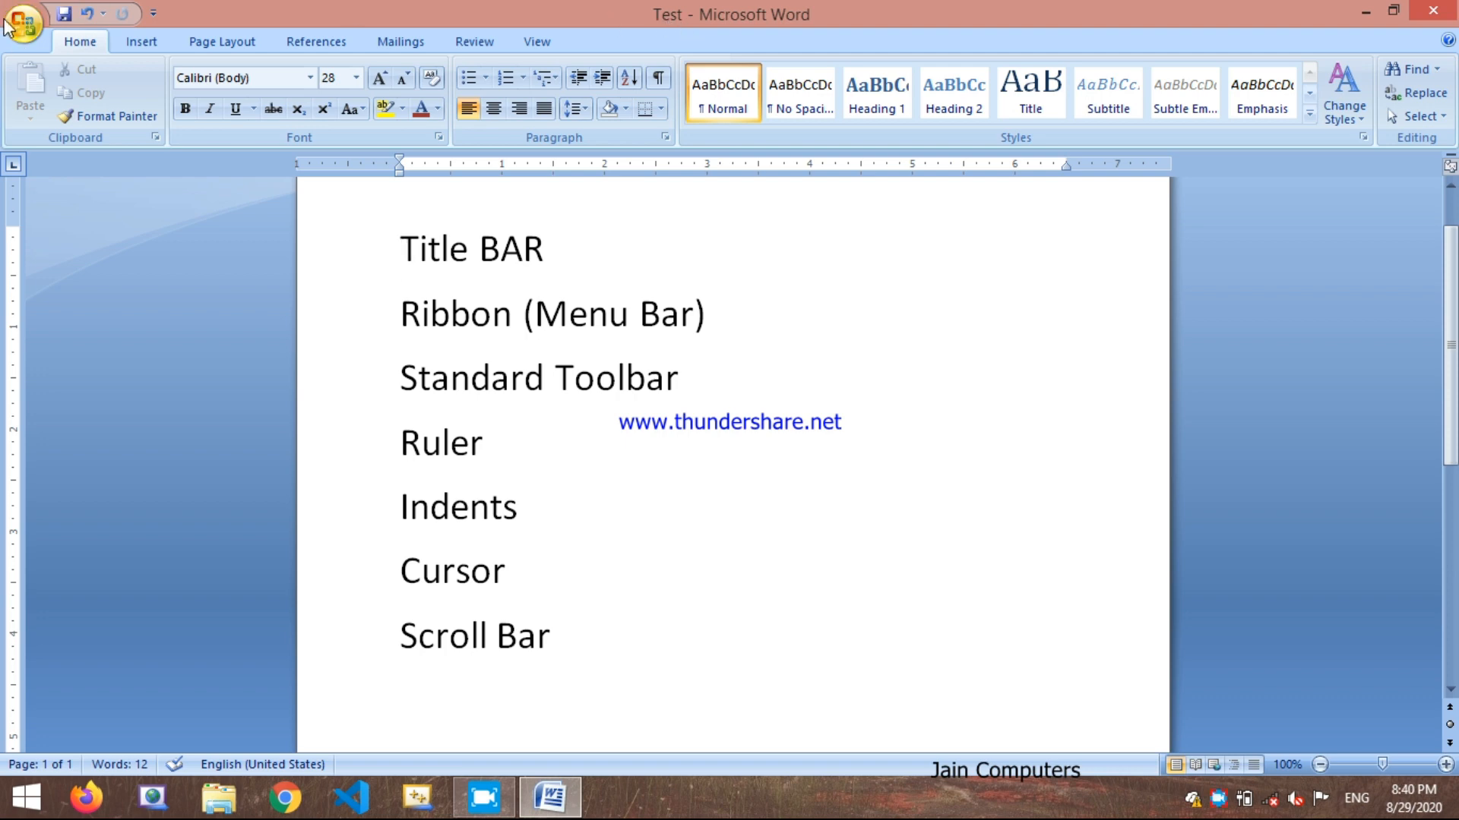
Step: View the formats offered for saving a copy of the document without choosing one
{"action": "left_click", "coordinate": [25, 10]}
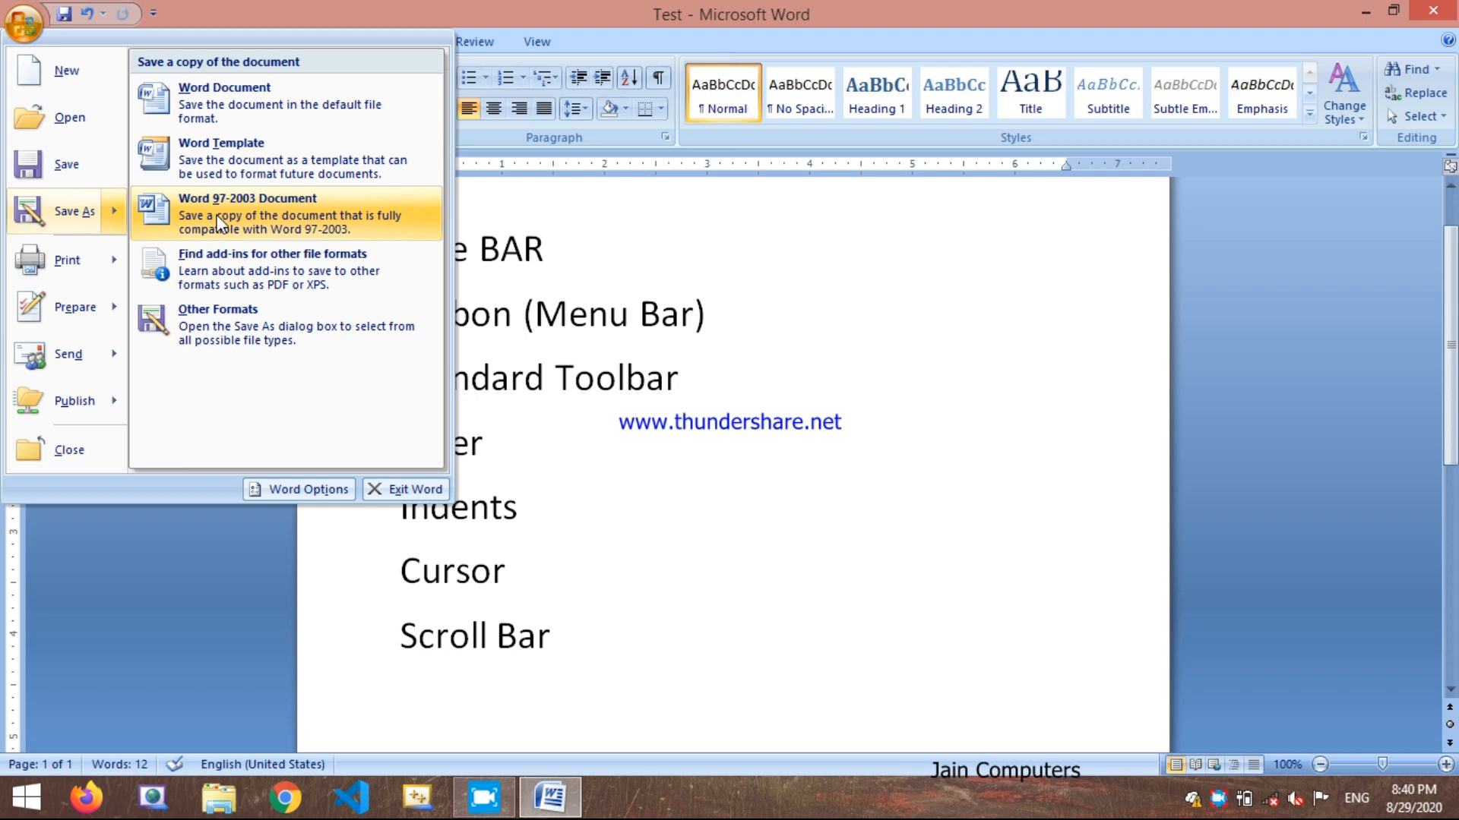
{"action": "left_click", "coordinate": [788, 304]}
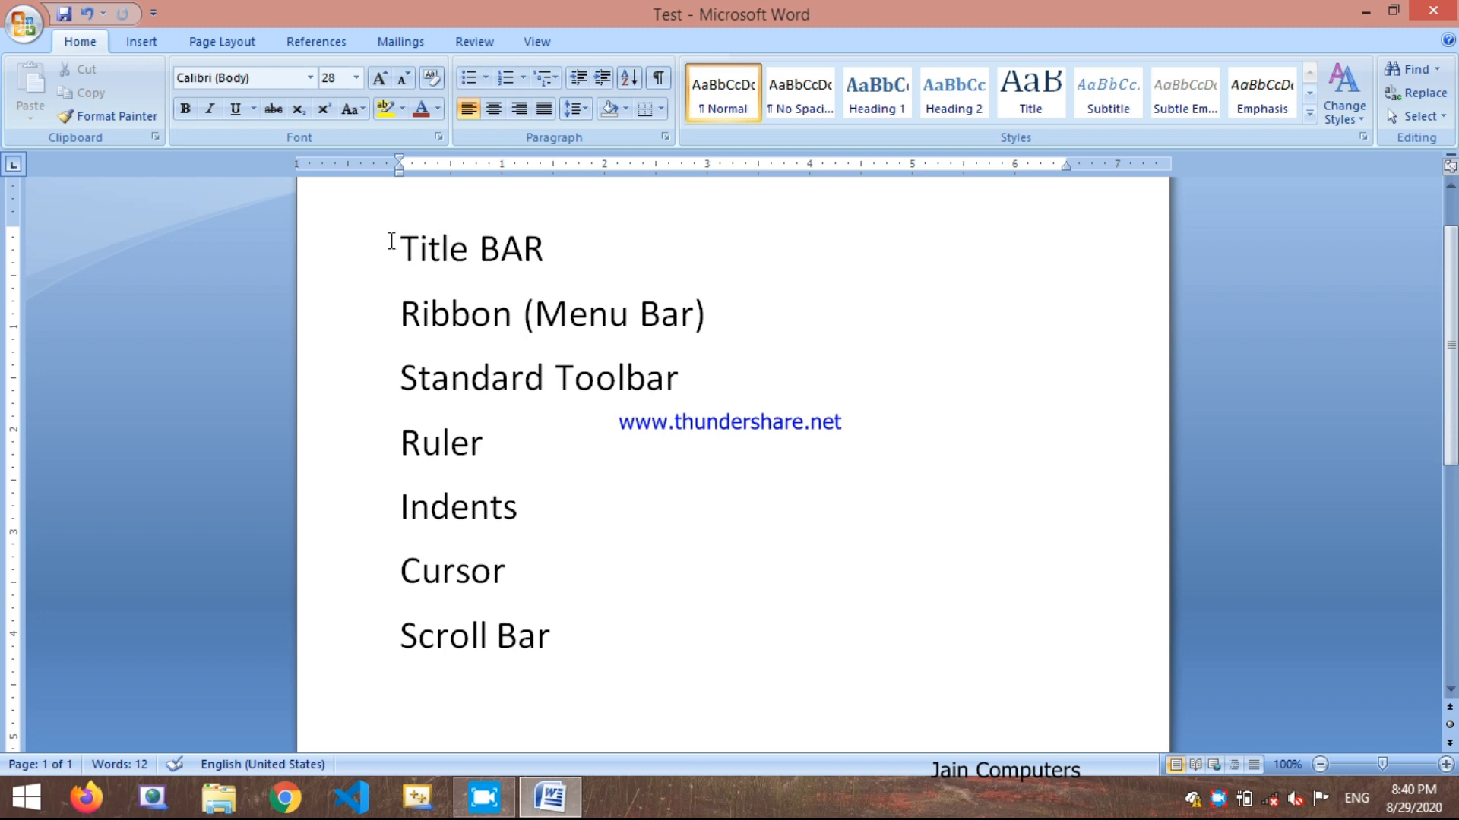
{"action": "left_click_drag", "start_coordinate": [363, 236], "coordinate": [339, 630]}
{"action": "left_click", "coordinate": [581, 648]}
{"action": "left_click_drag", "start_coordinate": [580, 647], "coordinate": [398, 247]}
{"action": "left_click", "coordinate": [528, 446]}
Step: View the Test document in Print Preview and close the preview
{"action": "left_click", "coordinate": [22, 23]}
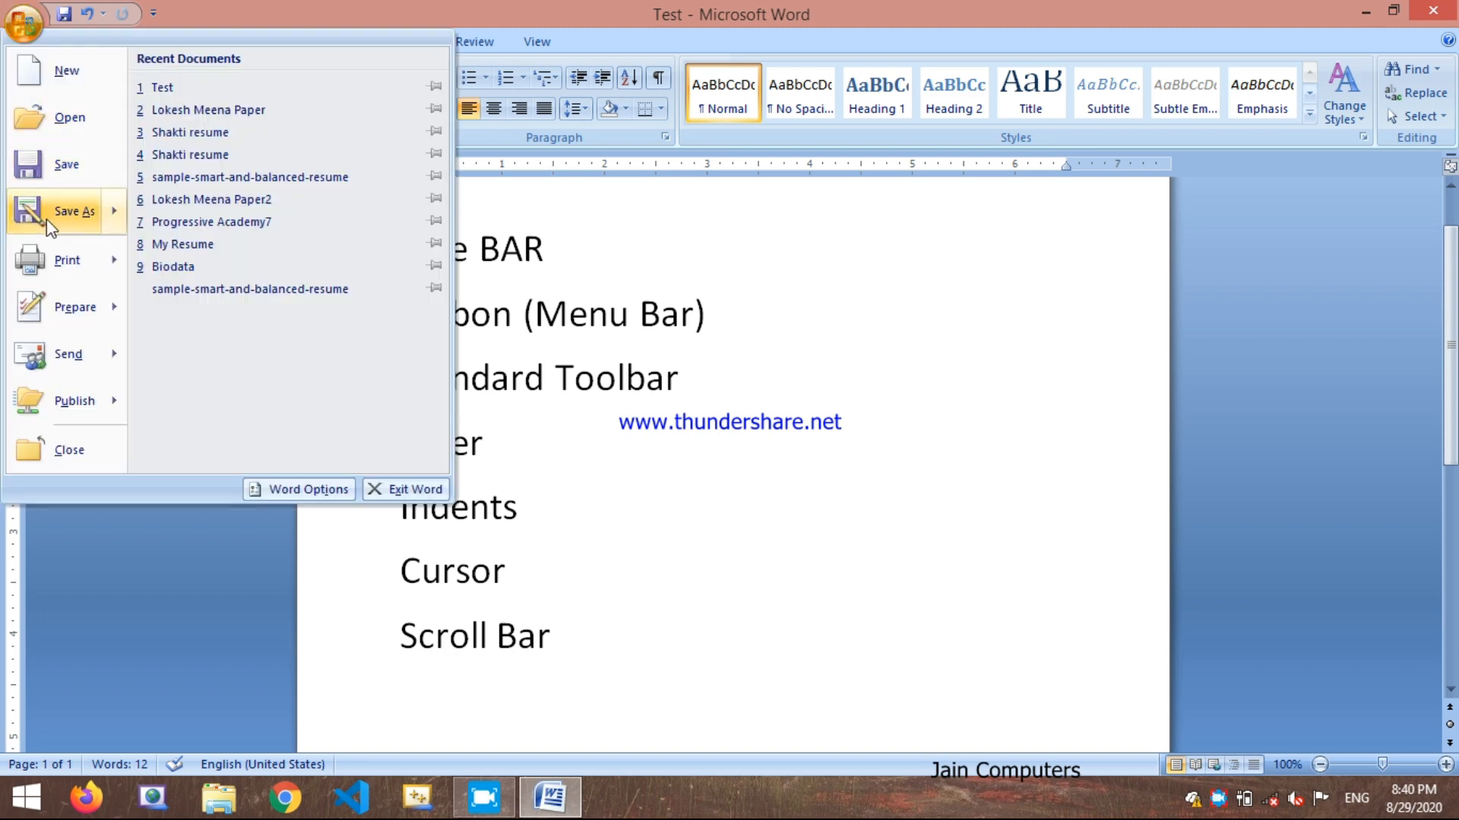
{"action": "mouse_move", "coordinate": [50, 226]}
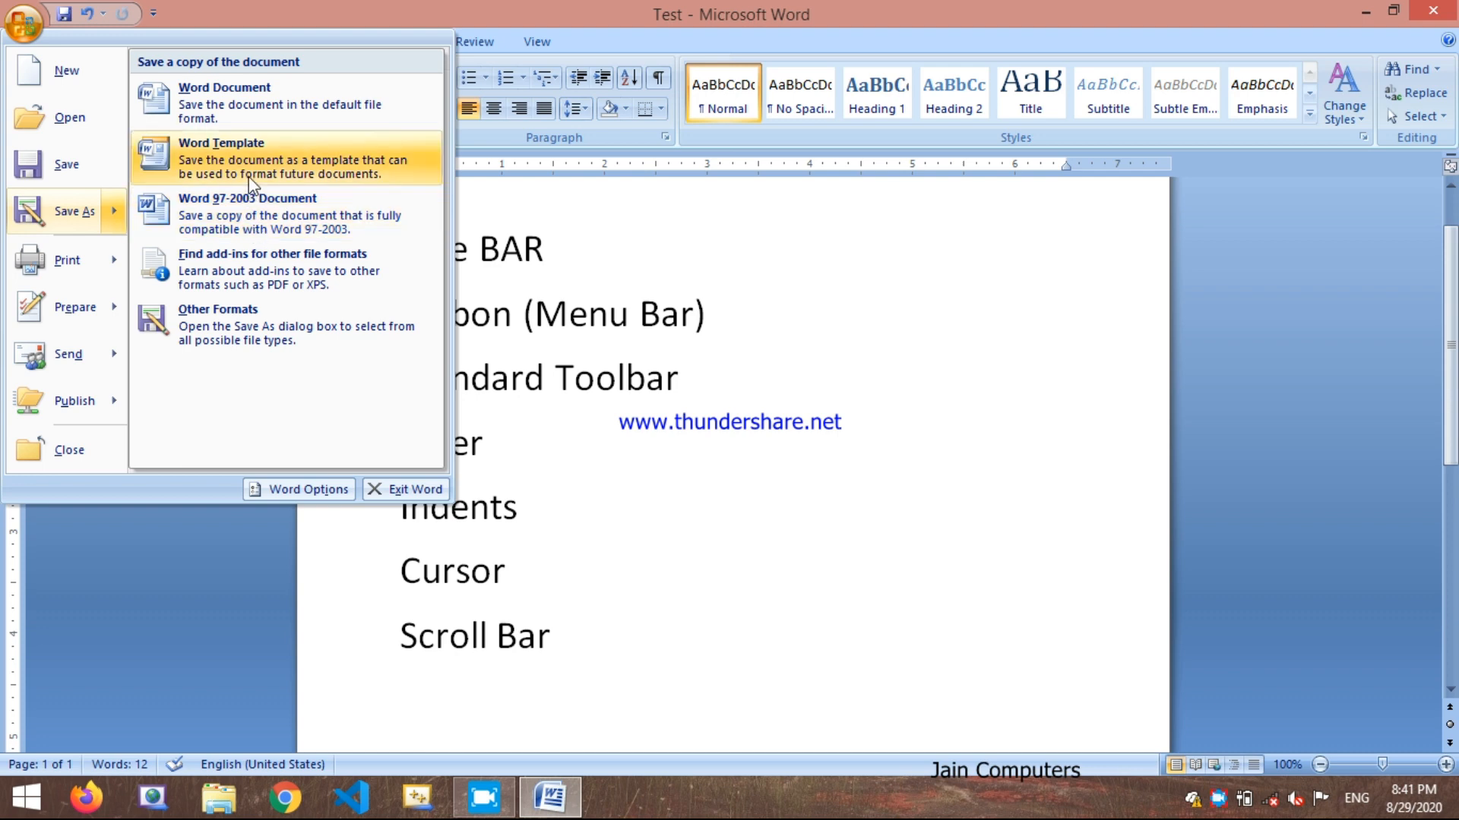
{"action": "mouse_move", "coordinate": [81, 259]}
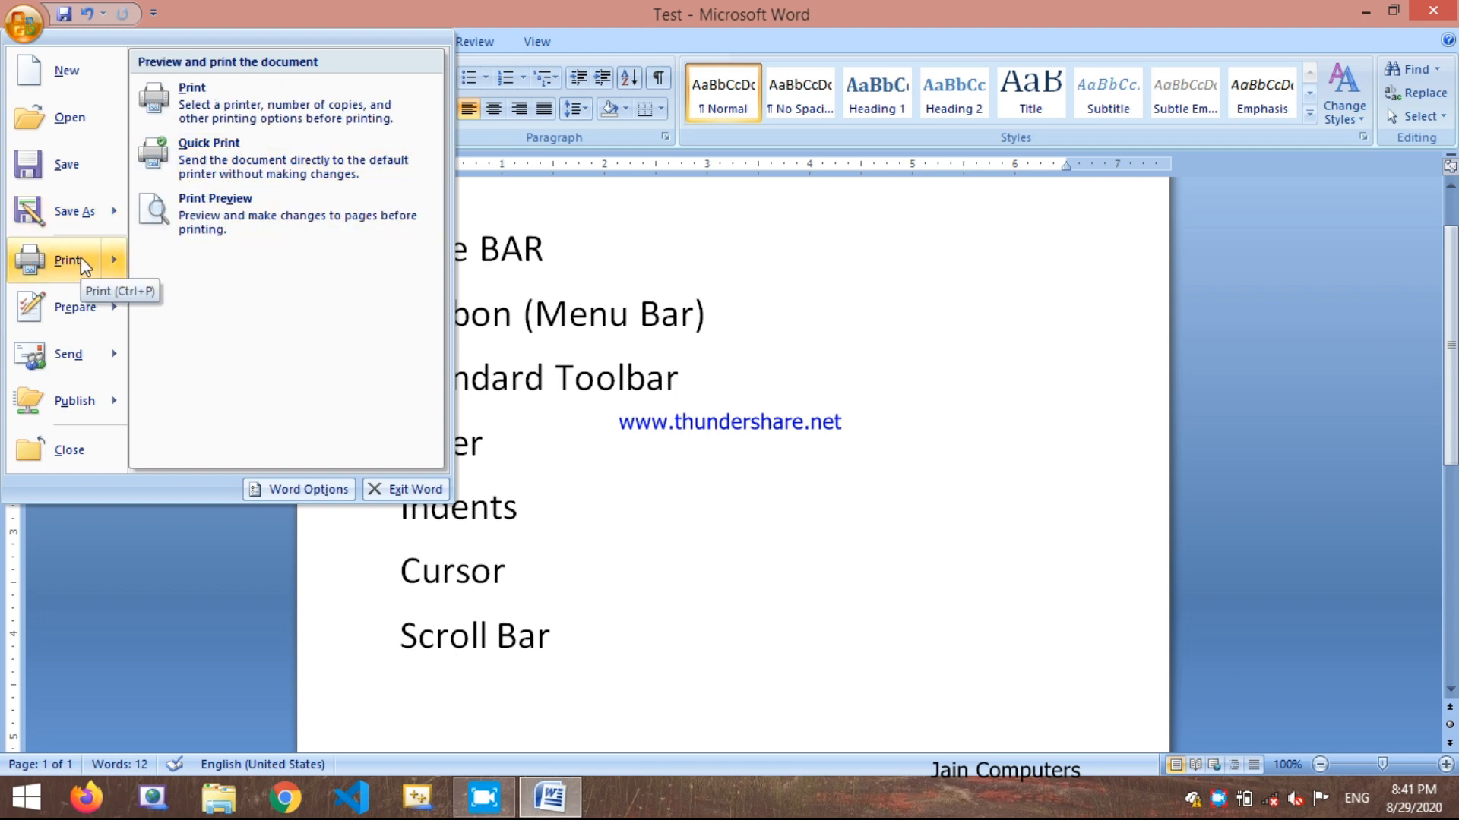
{"action": "left_click", "coordinate": [290, 203]}
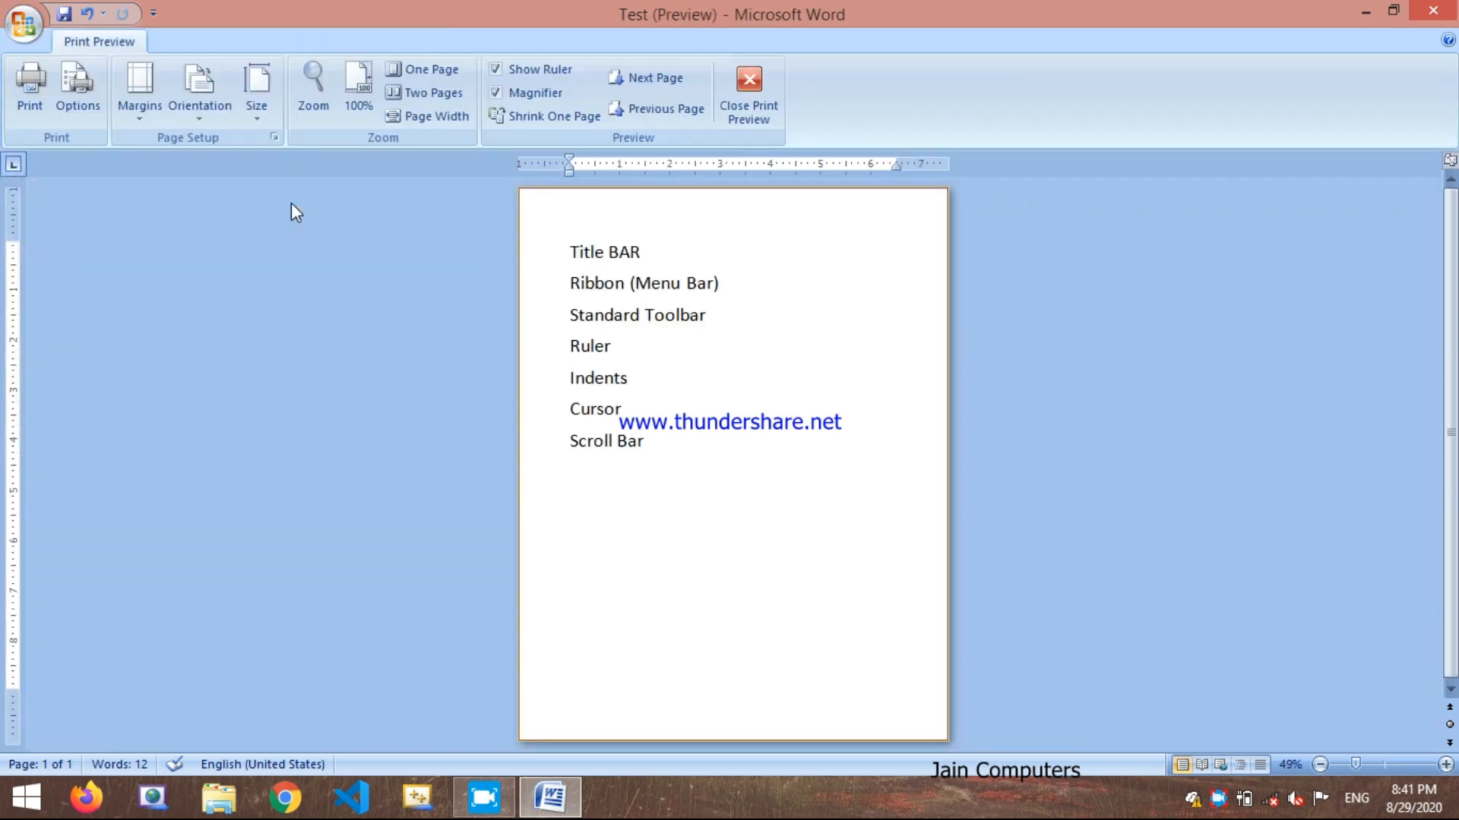
{"action": "left_click", "coordinate": [746, 90]}
Step: Open the Print dialog for the Test document and close it without printing
{"action": "left_click", "coordinate": [22, 23]}
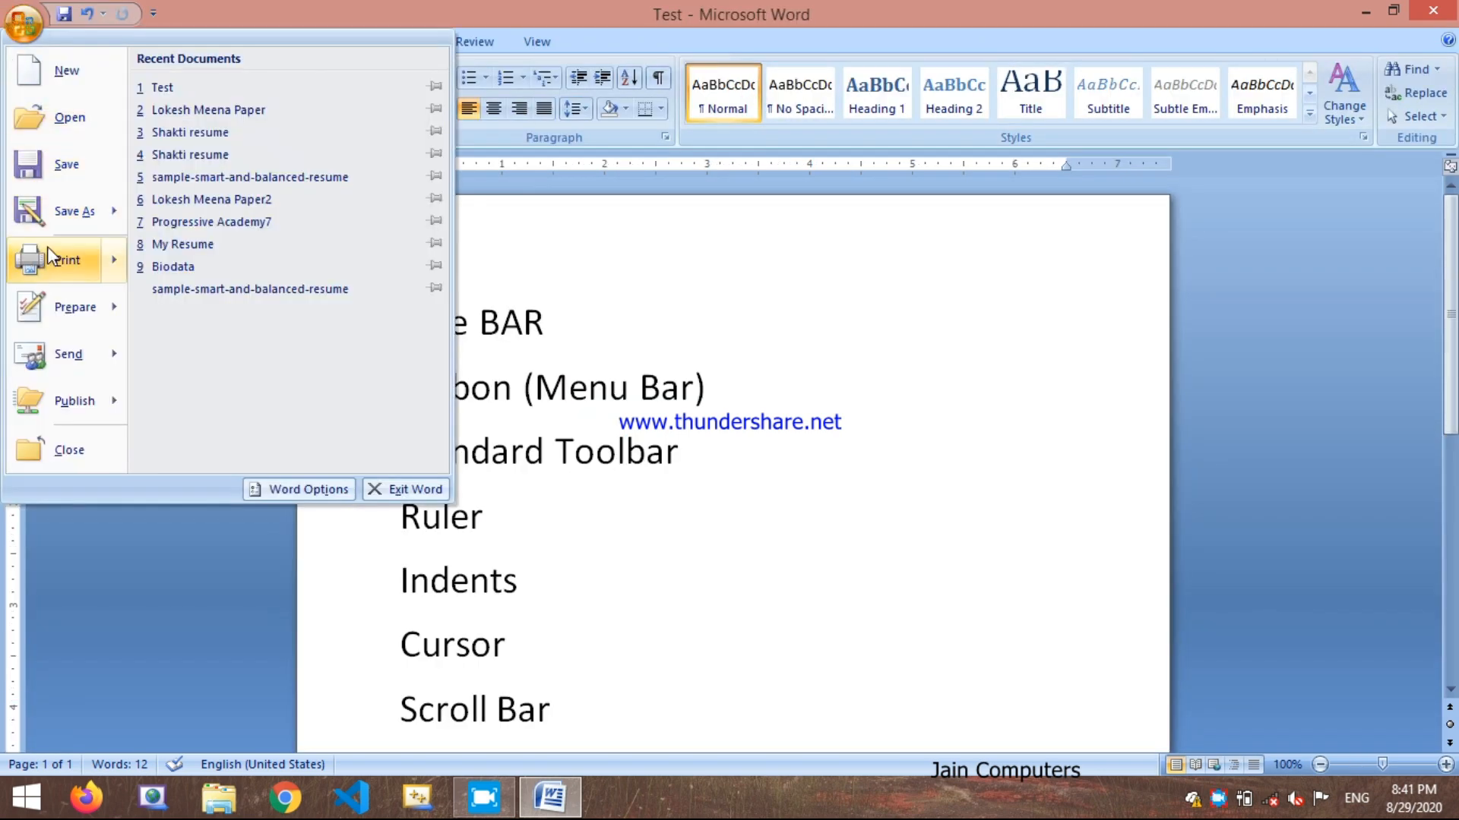
{"action": "mouse_move", "coordinate": [47, 251]}
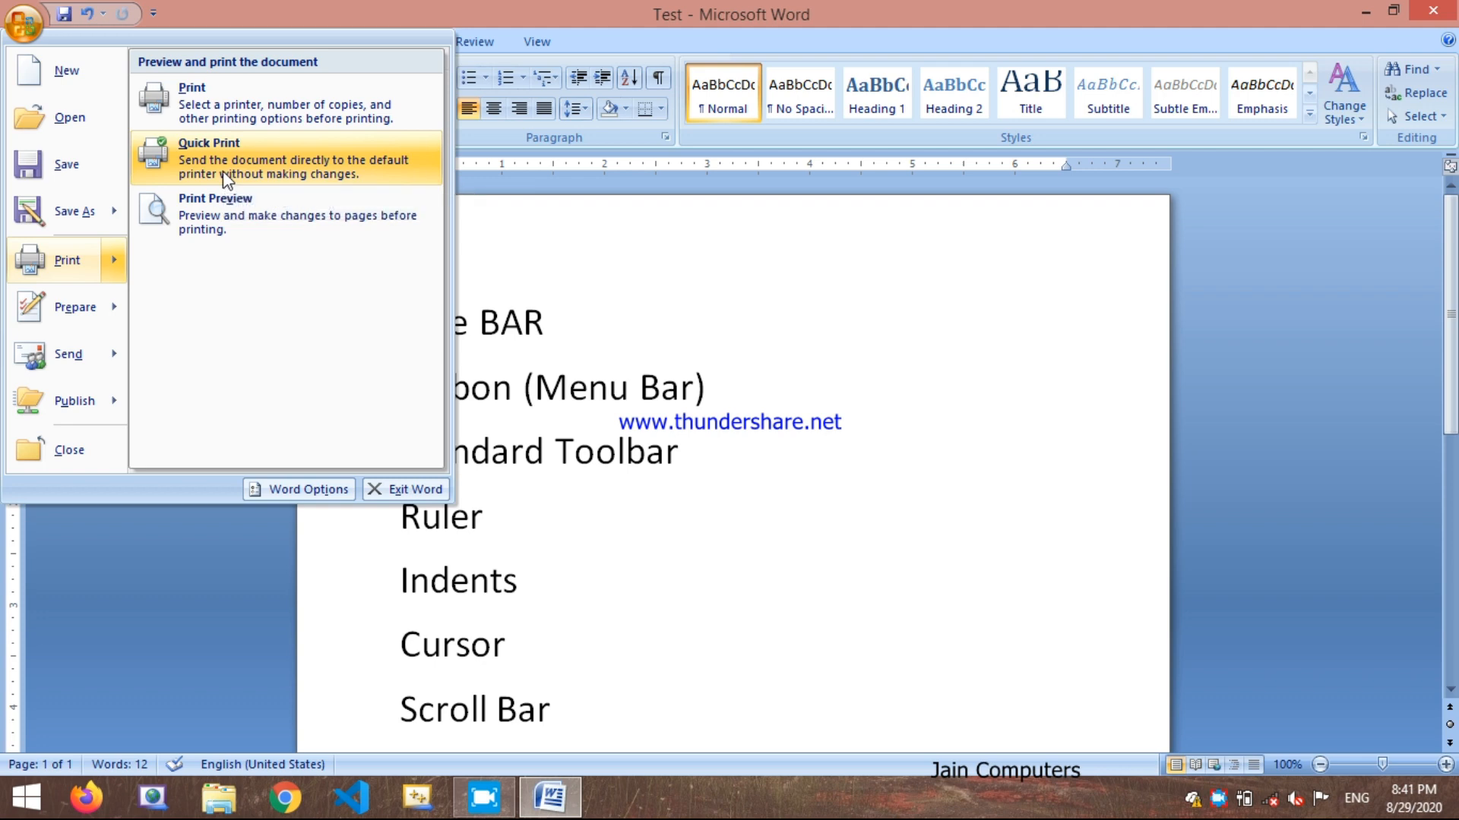
{"action": "left_click", "coordinate": [223, 106]}
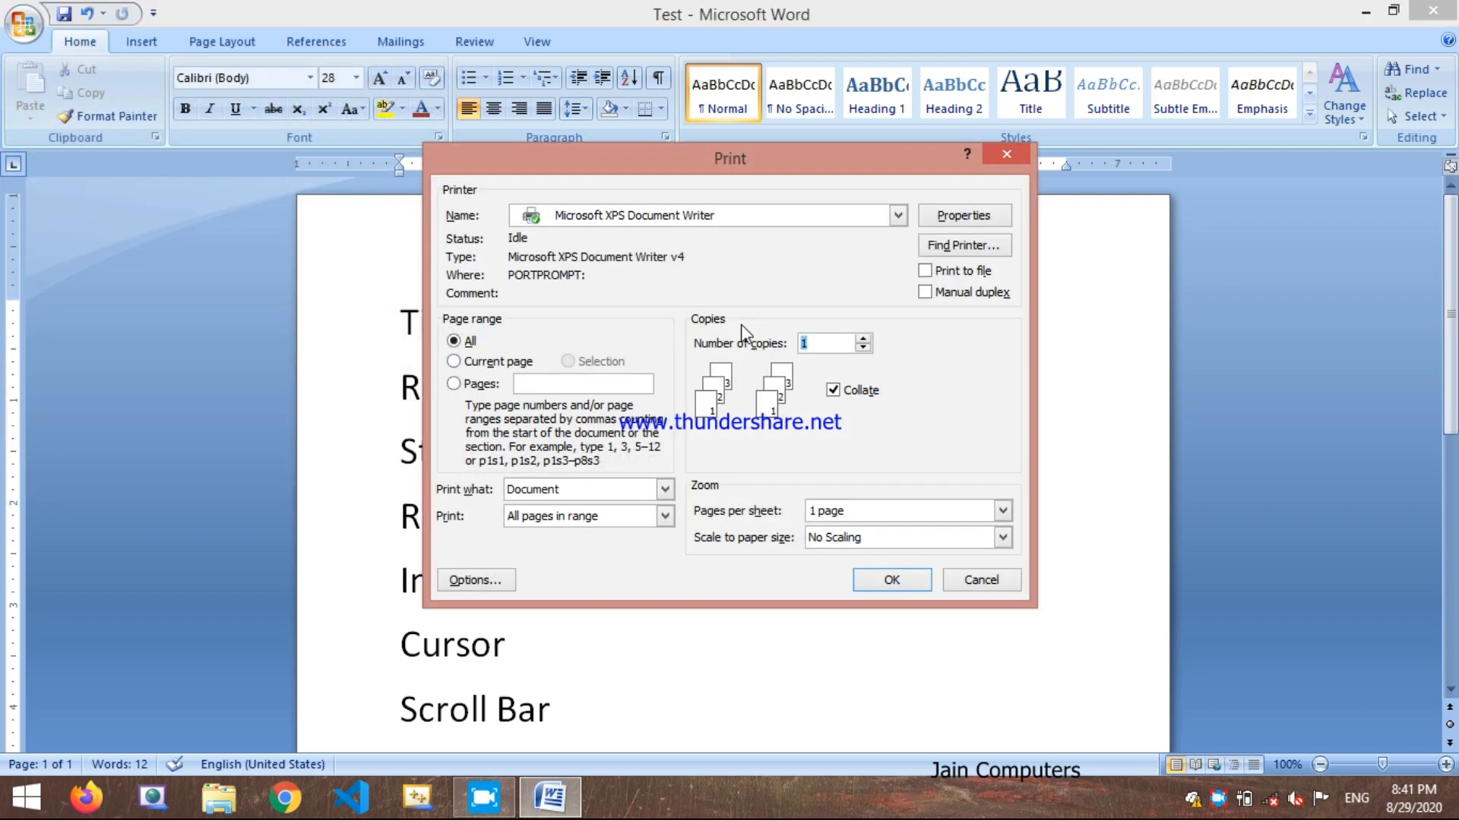
{"action": "left_click_drag", "start_coordinate": [752, 164], "coordinate": [702, 163]}
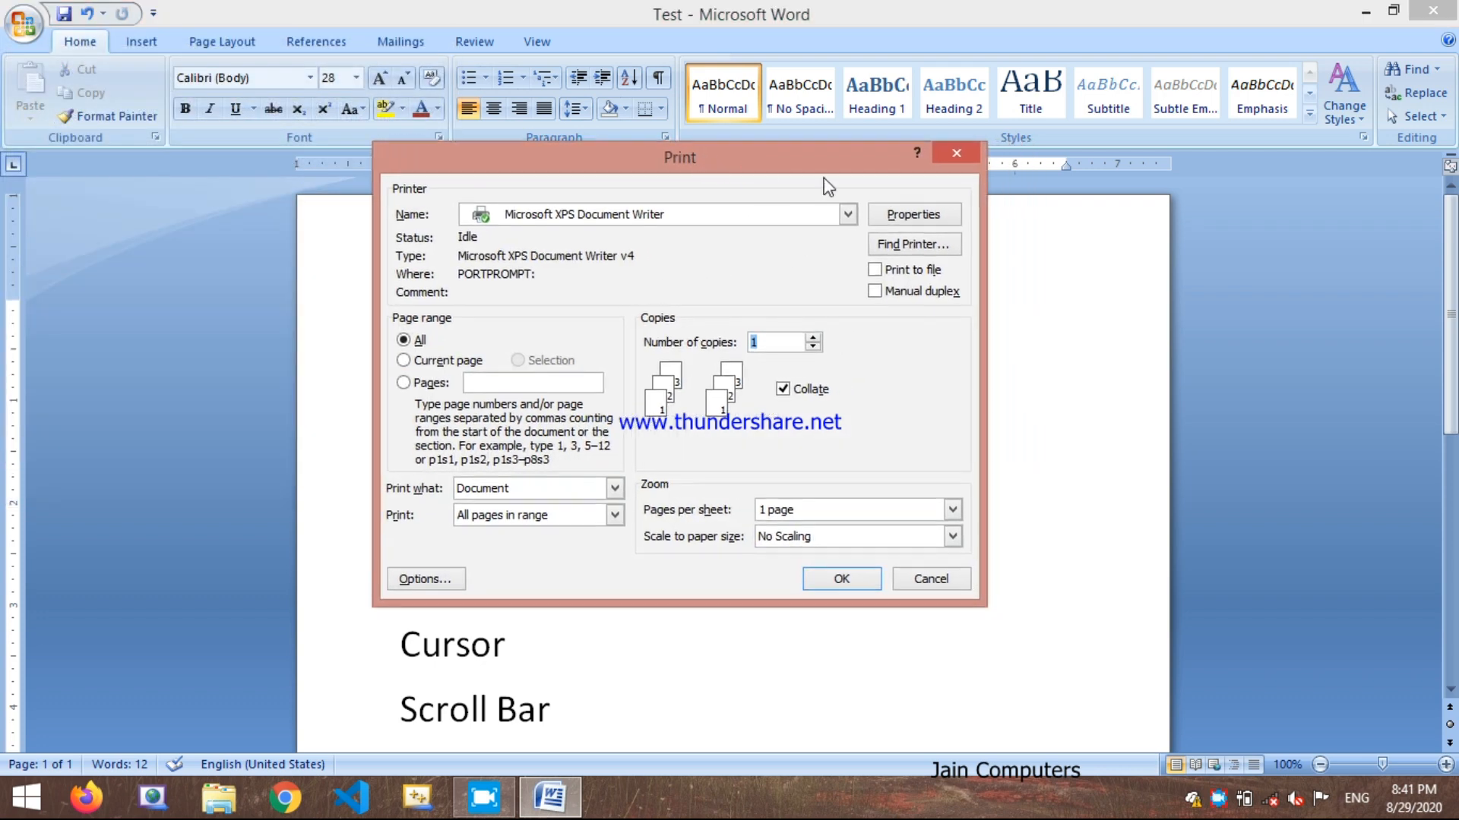
{"action": "left_click", "coordinate": [962, 153]}
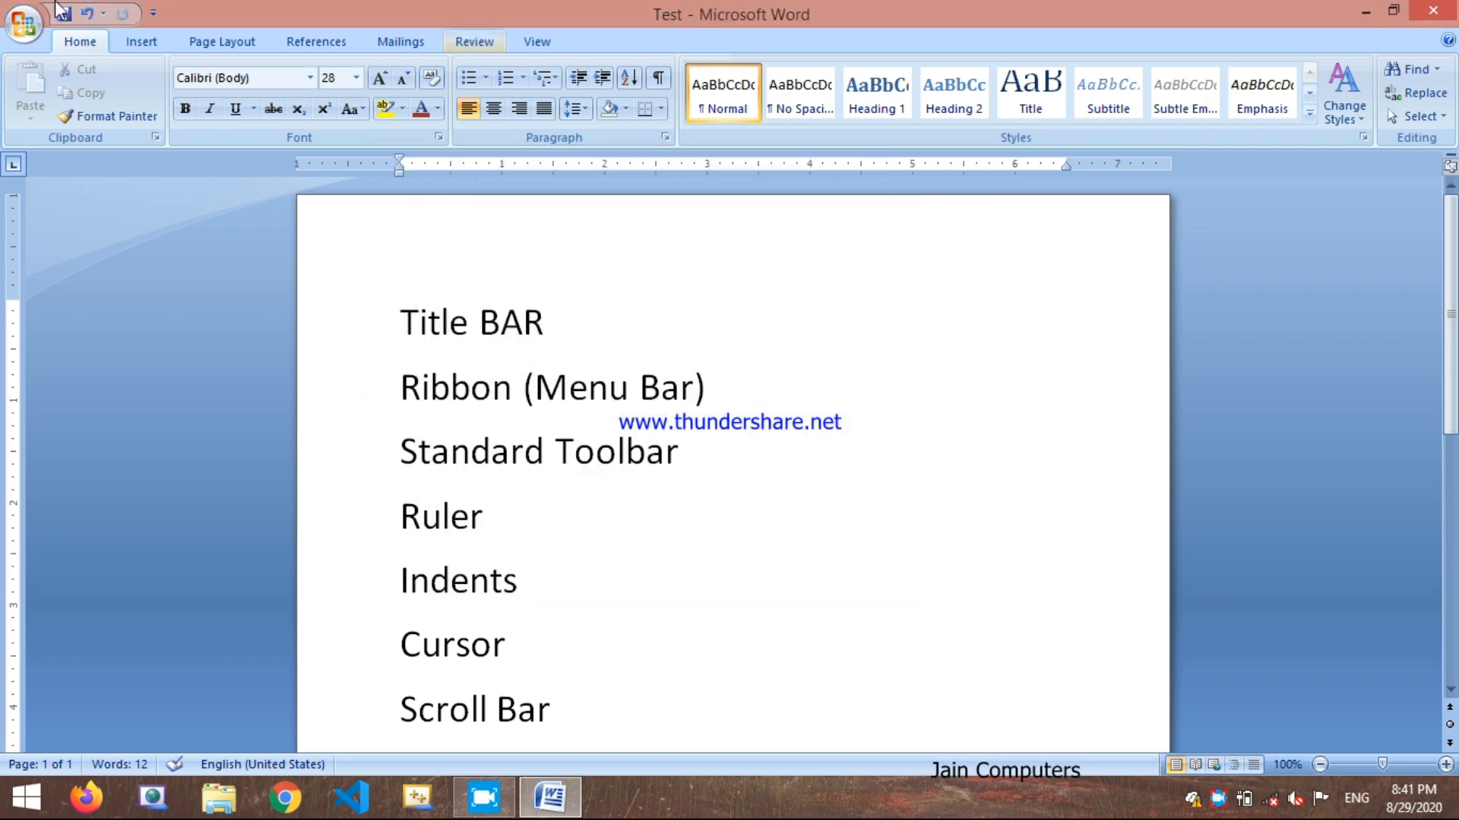
Step: Preview the printed page once more, try the magnifier on it, and return to the document
{"action": "left_click", "coordinate": [17, 18]}
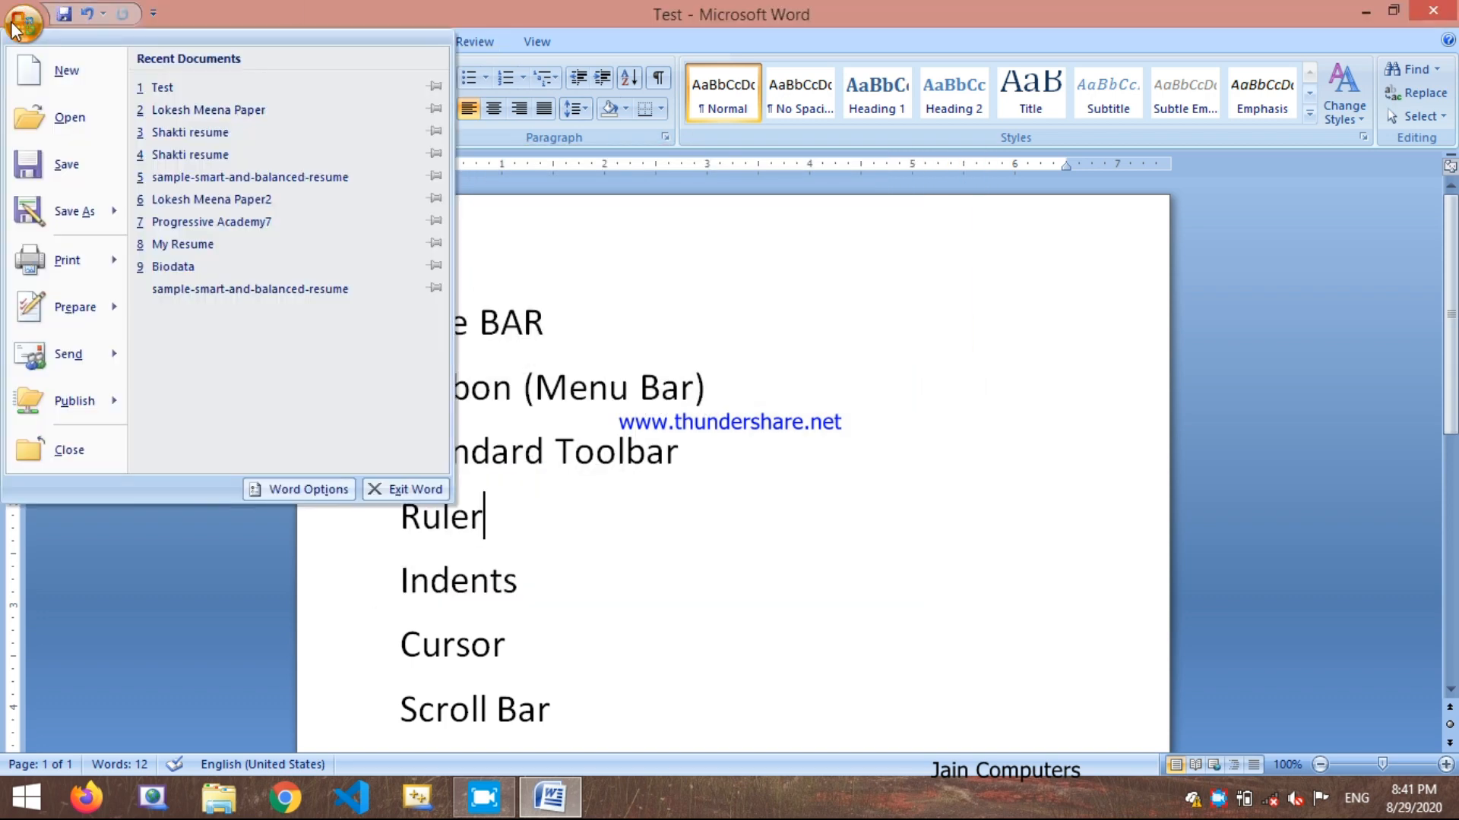
{"action": "mouse_move", "coordinate": [64, 260]}
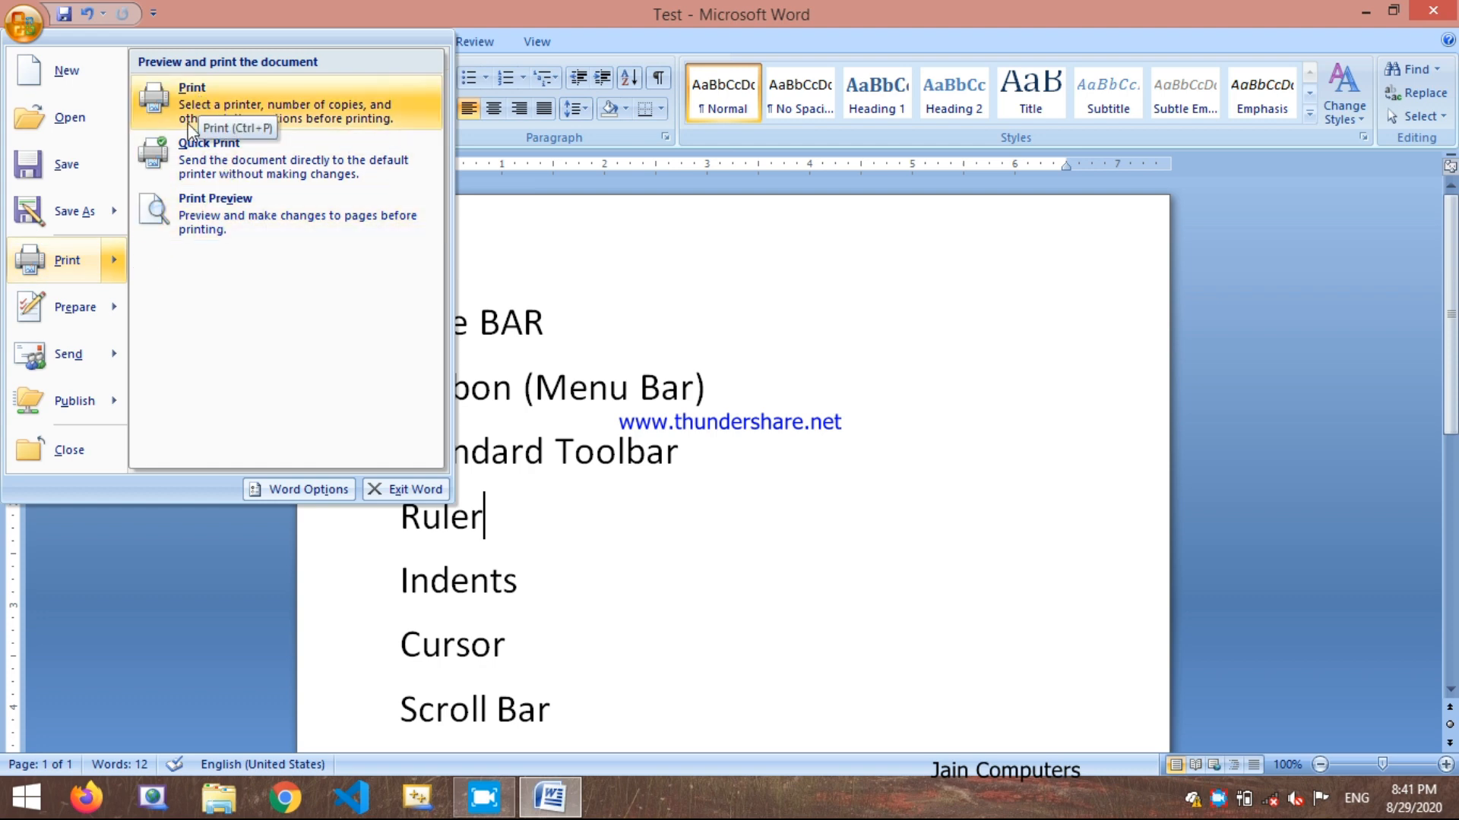
{"action": "left_click", "coordinate": [194, 215]}
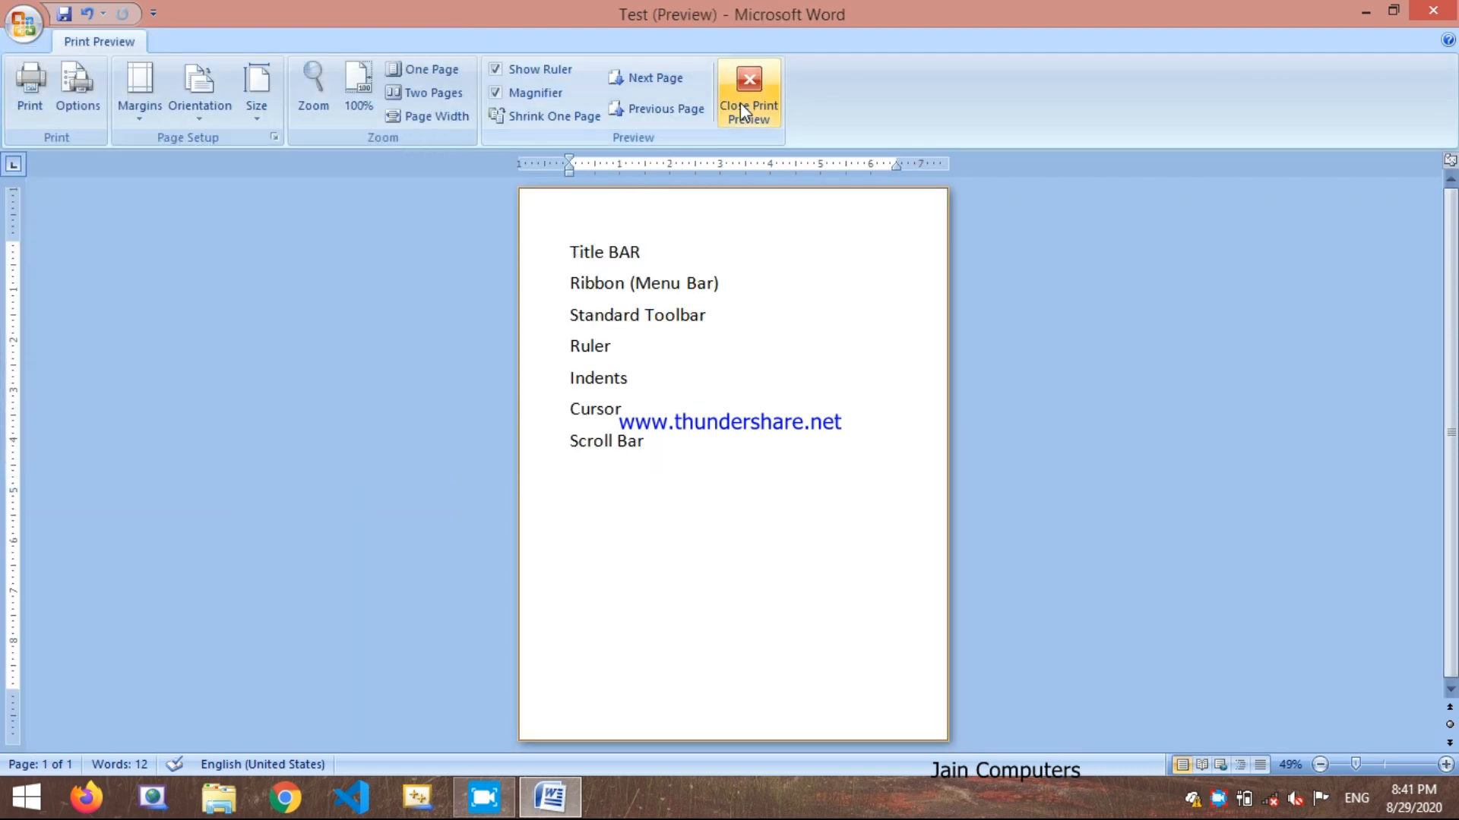
{"action": "left_click", "coordinate": [669, 296]}
{"action": "left_click", "coordinate": [671, 297]}
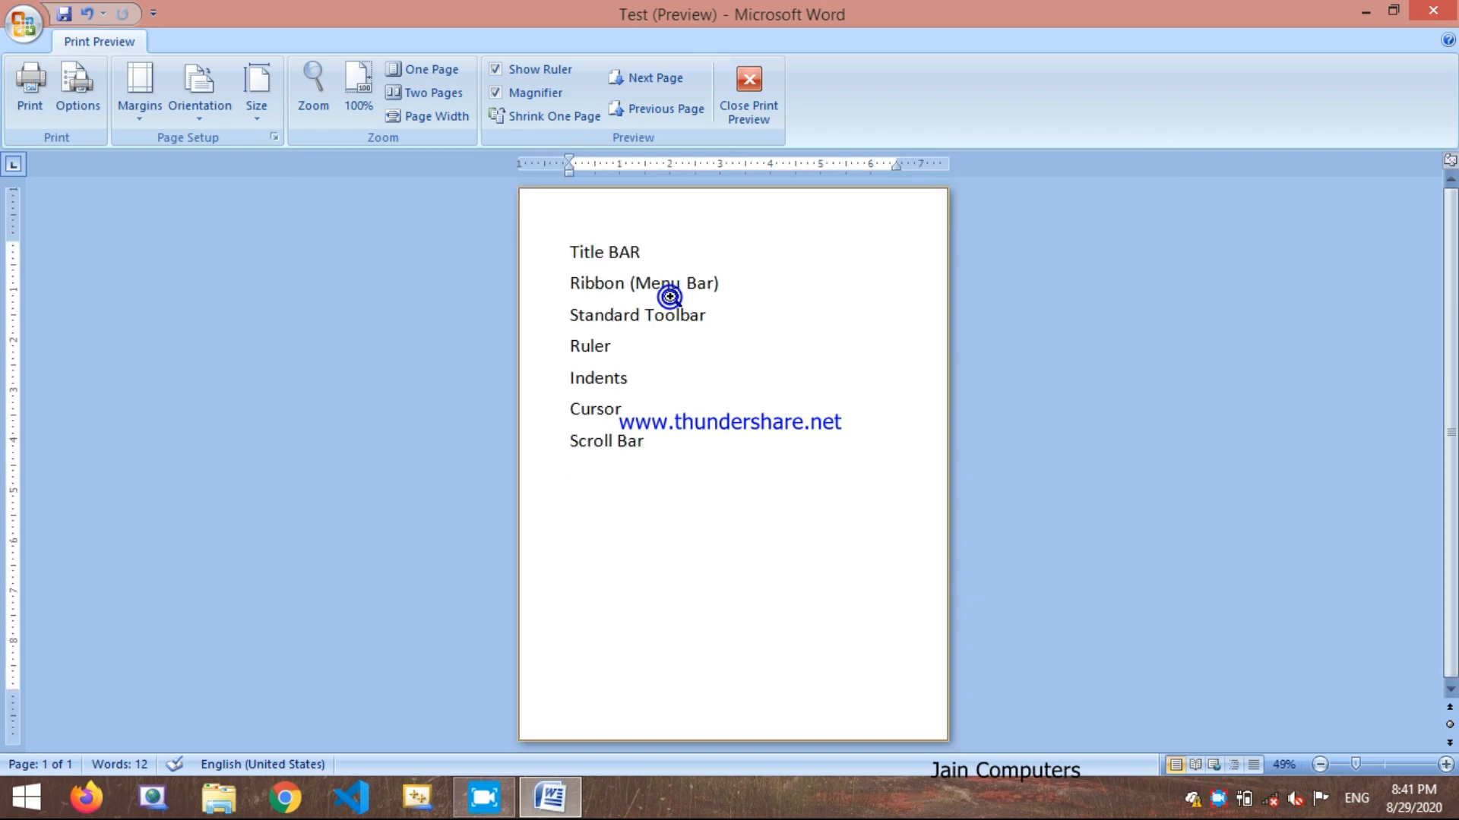
{"action": "left_click", "coordinate": [748, 91]}
Step: Encrypt the Test document with a password, entering and confirming the document password
{"action": "left_click", "coordinate": [23, 23]}
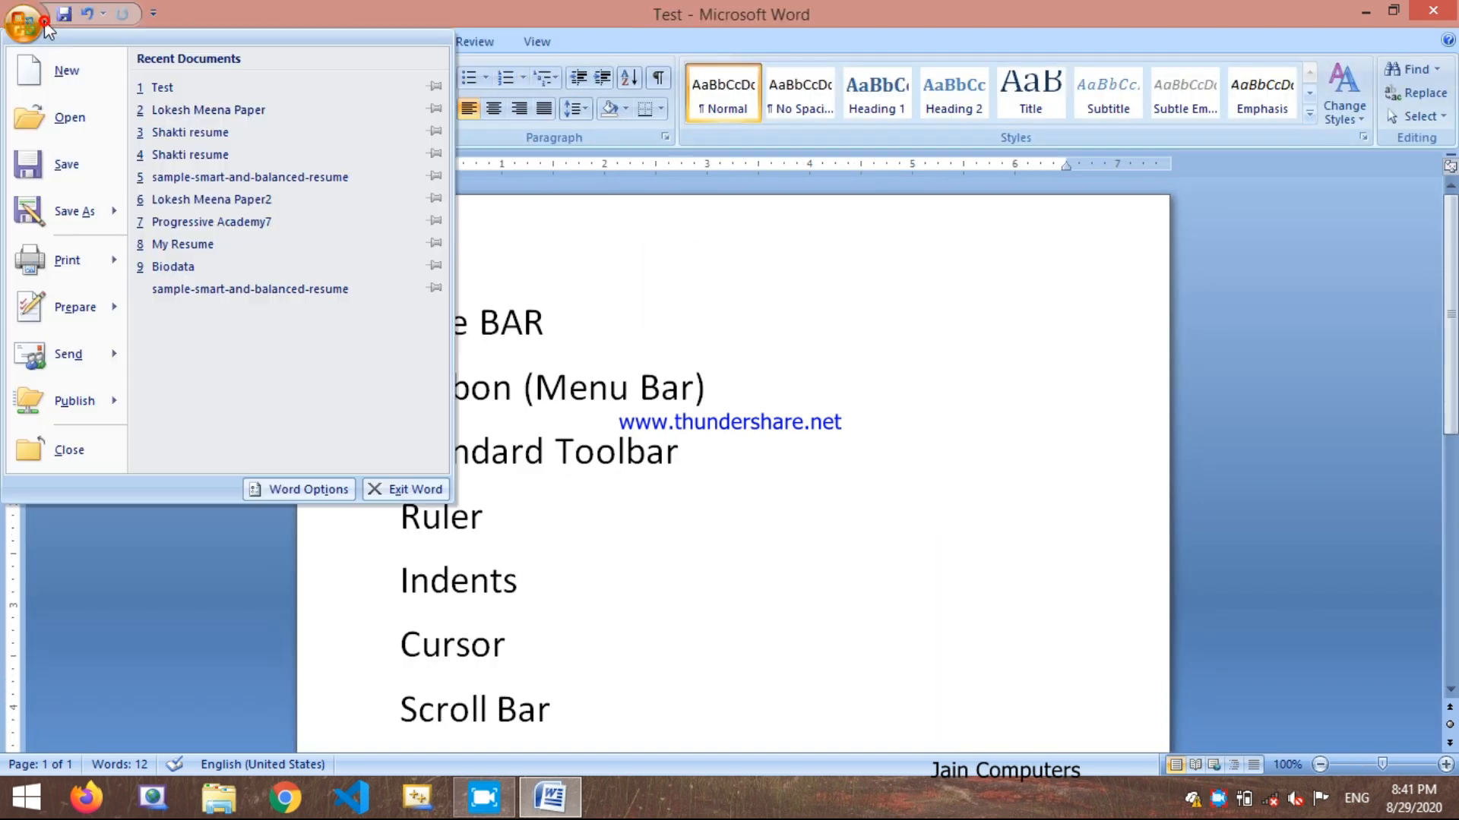
{"action": "mouse_move", "coordinate": [91, 315]}
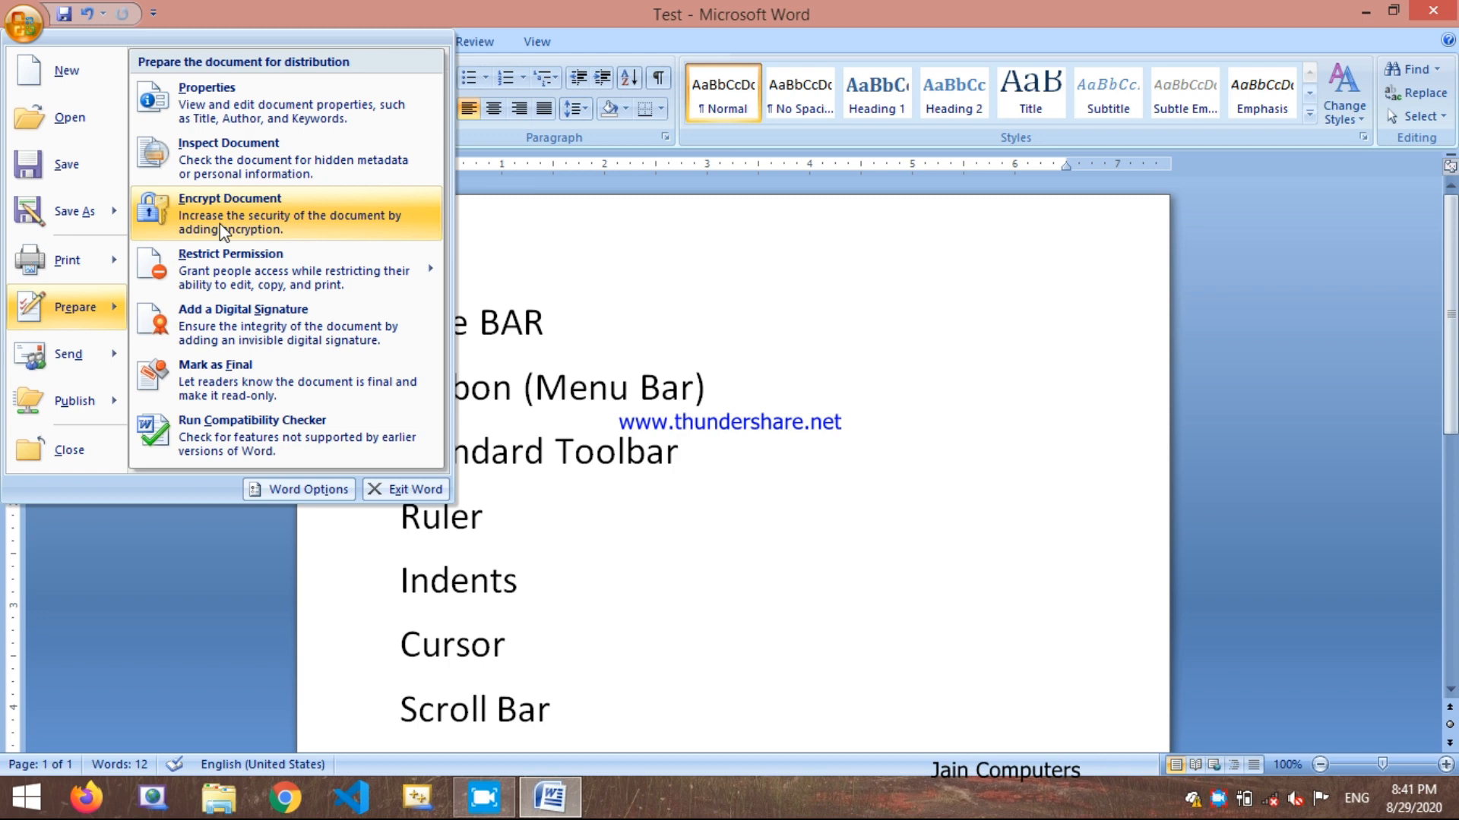
{"action": "left_click", "coordinate": [169, 227]}
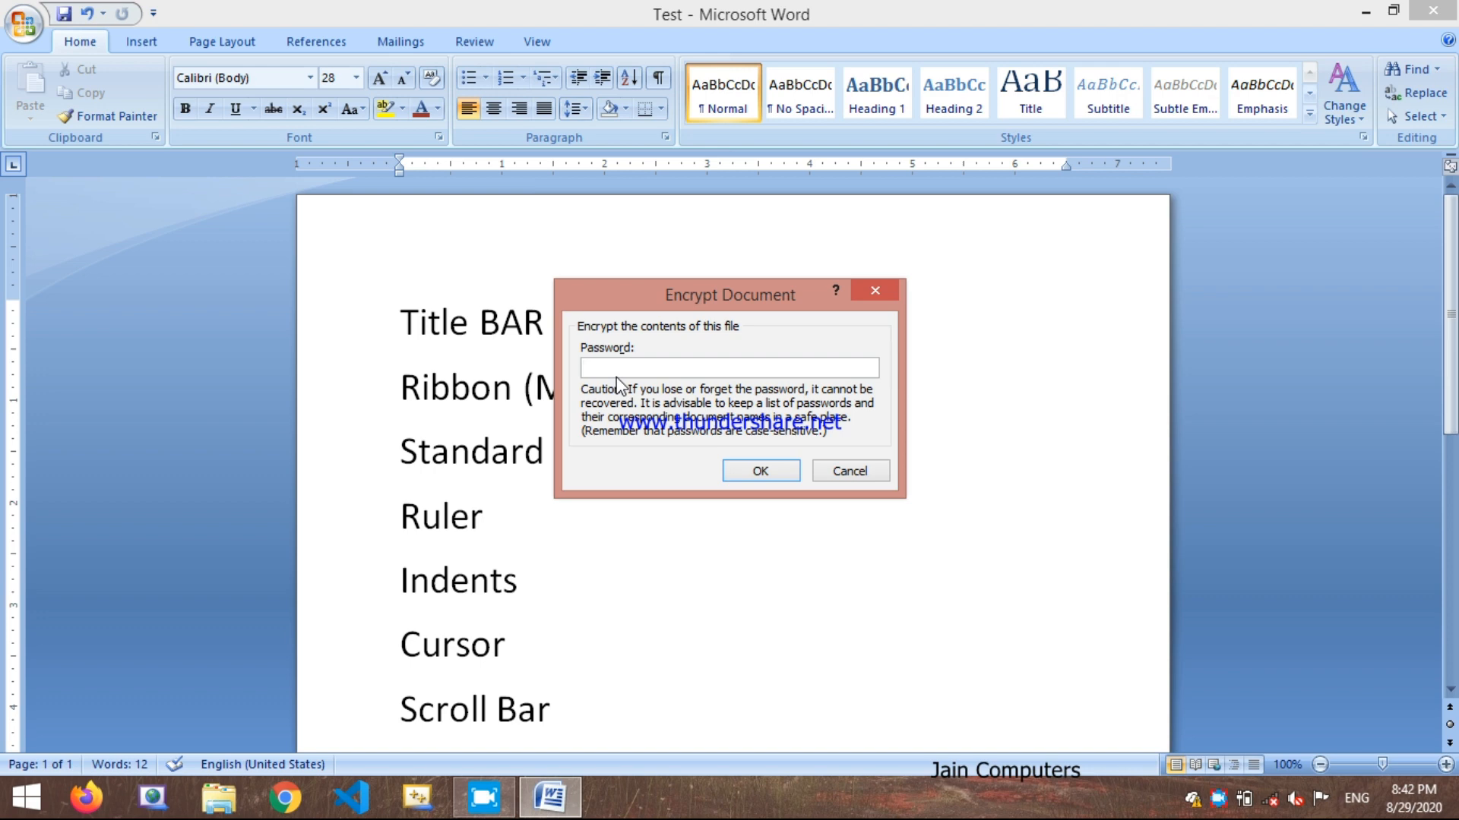
{"action": "type", "text": "123"}
{"action": "key", "text": "BackSpace"}
{"action": "key", "text": "BackSpace"}
{"action": "left_click", "coordinate": [768, 472]}
{"action": "type", "text": "1"}
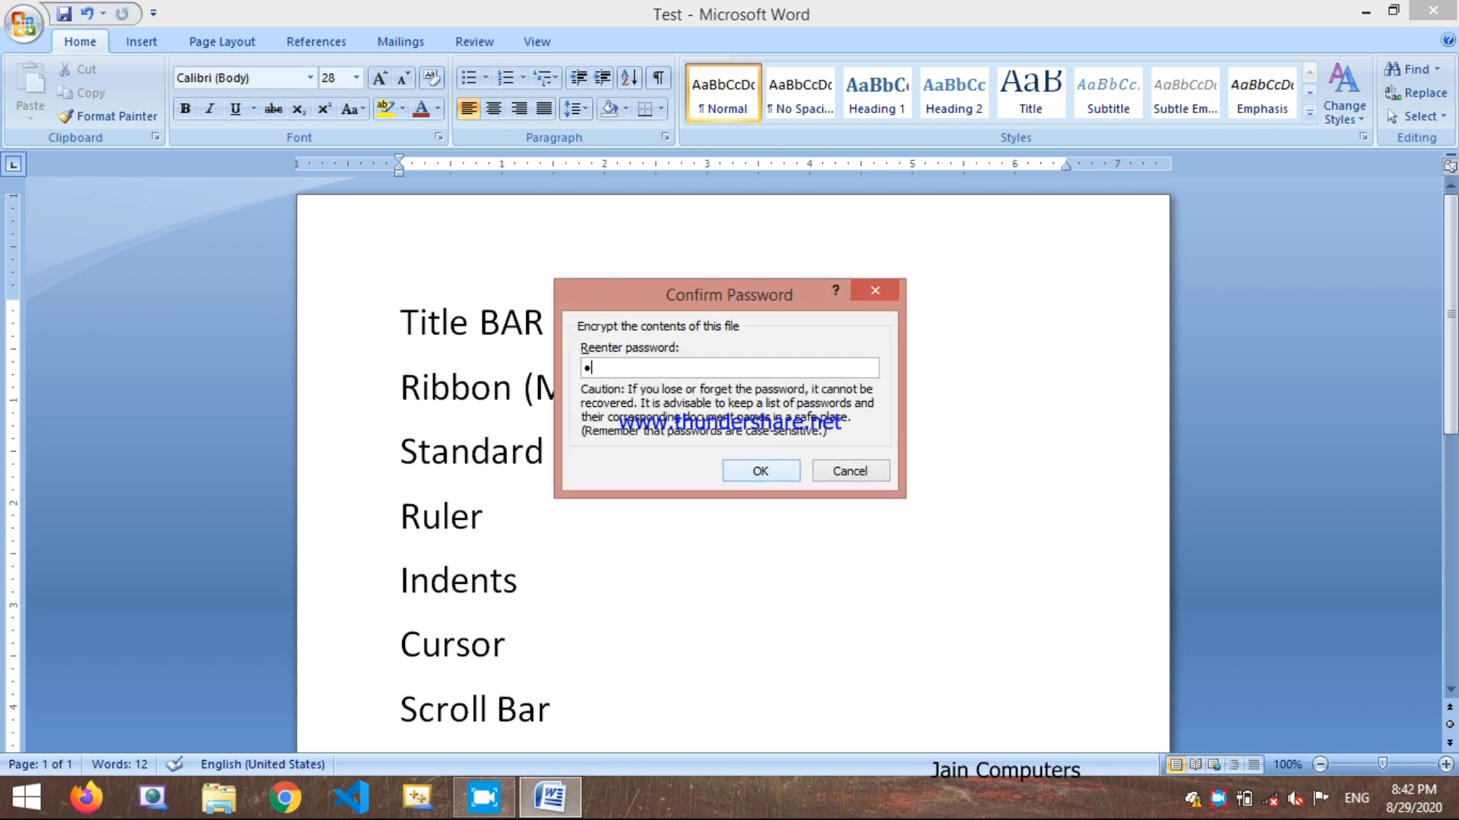
{"action": "type", "text": "23"}
{"action": "key", "text": "Return"}
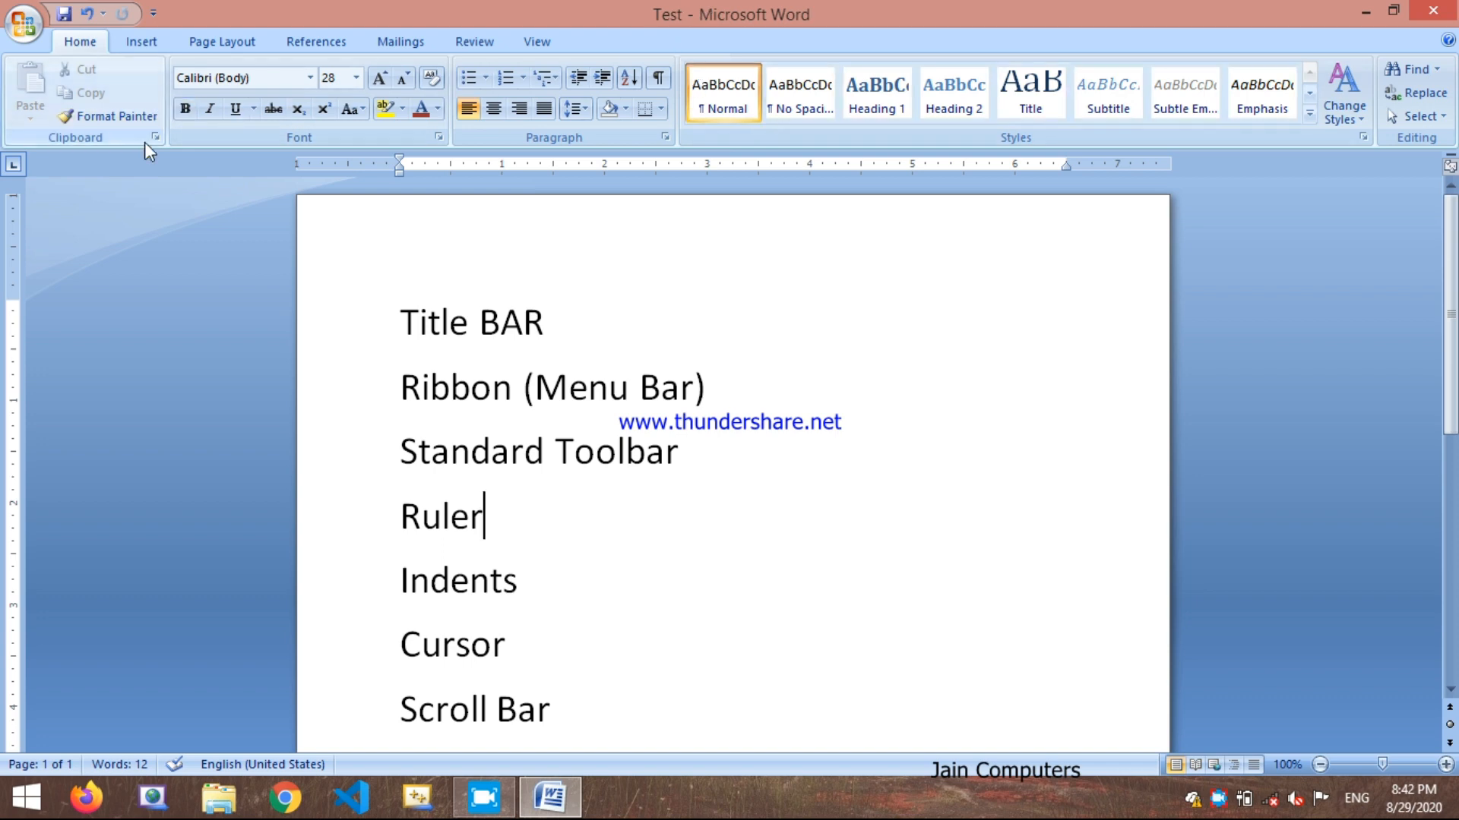
Step: Save the encrypted Test document and exit Word
{"action": "left_click", "coordinate": [23, 23]}
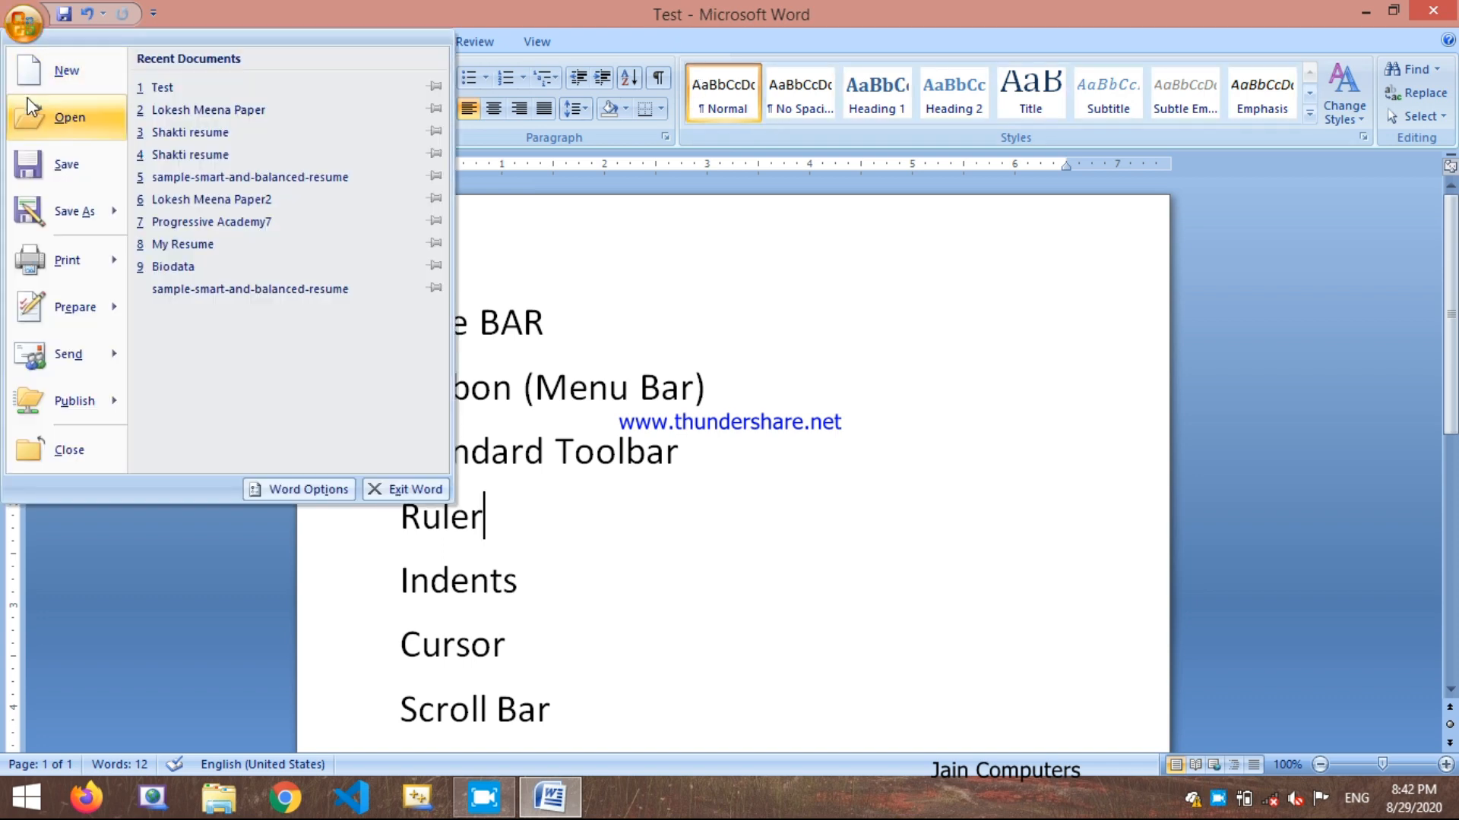
{"action": "left_click", "coordinate": [42, 162]}
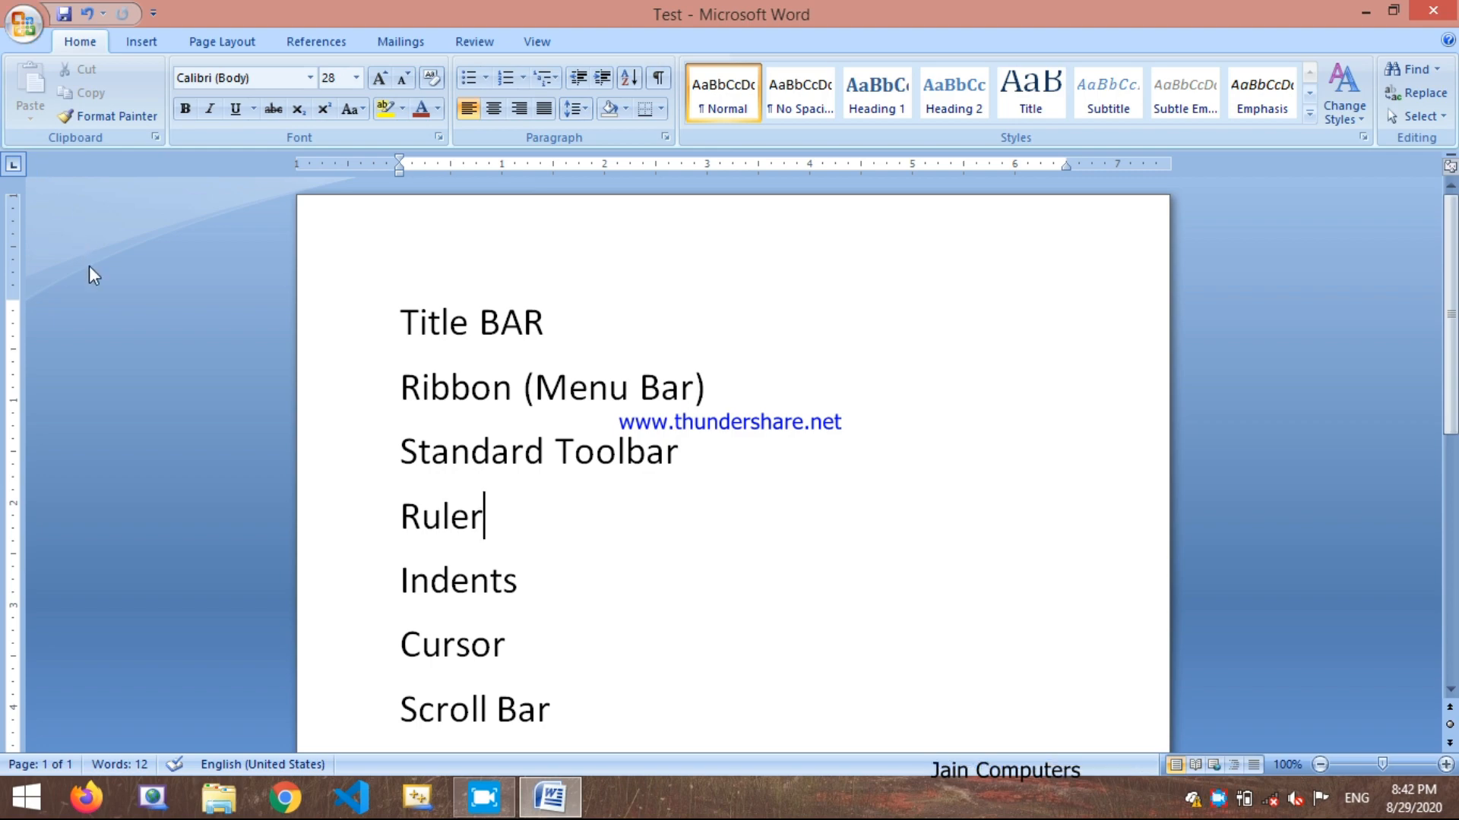
{"action": "left_click", "coordinate": [1432, 10]}
{"action": "left_click", "coordinate": [11, 814]}
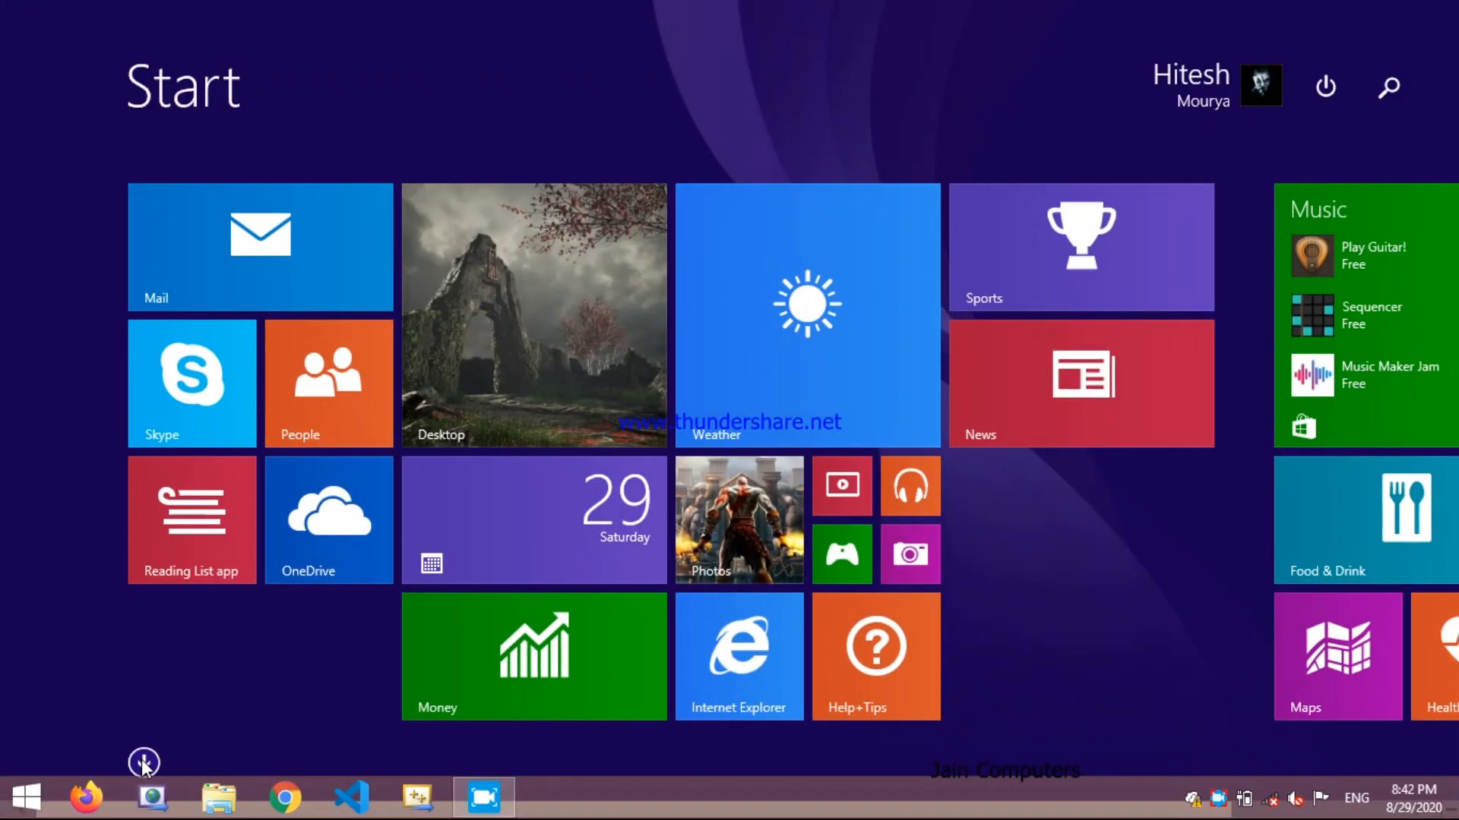
{"action": "left_click", "coordinate": [144, 767]}
{"action": "scroll", "coordinate": [955, 303], "scroll_direction": "down", "scroll_amount": 5}
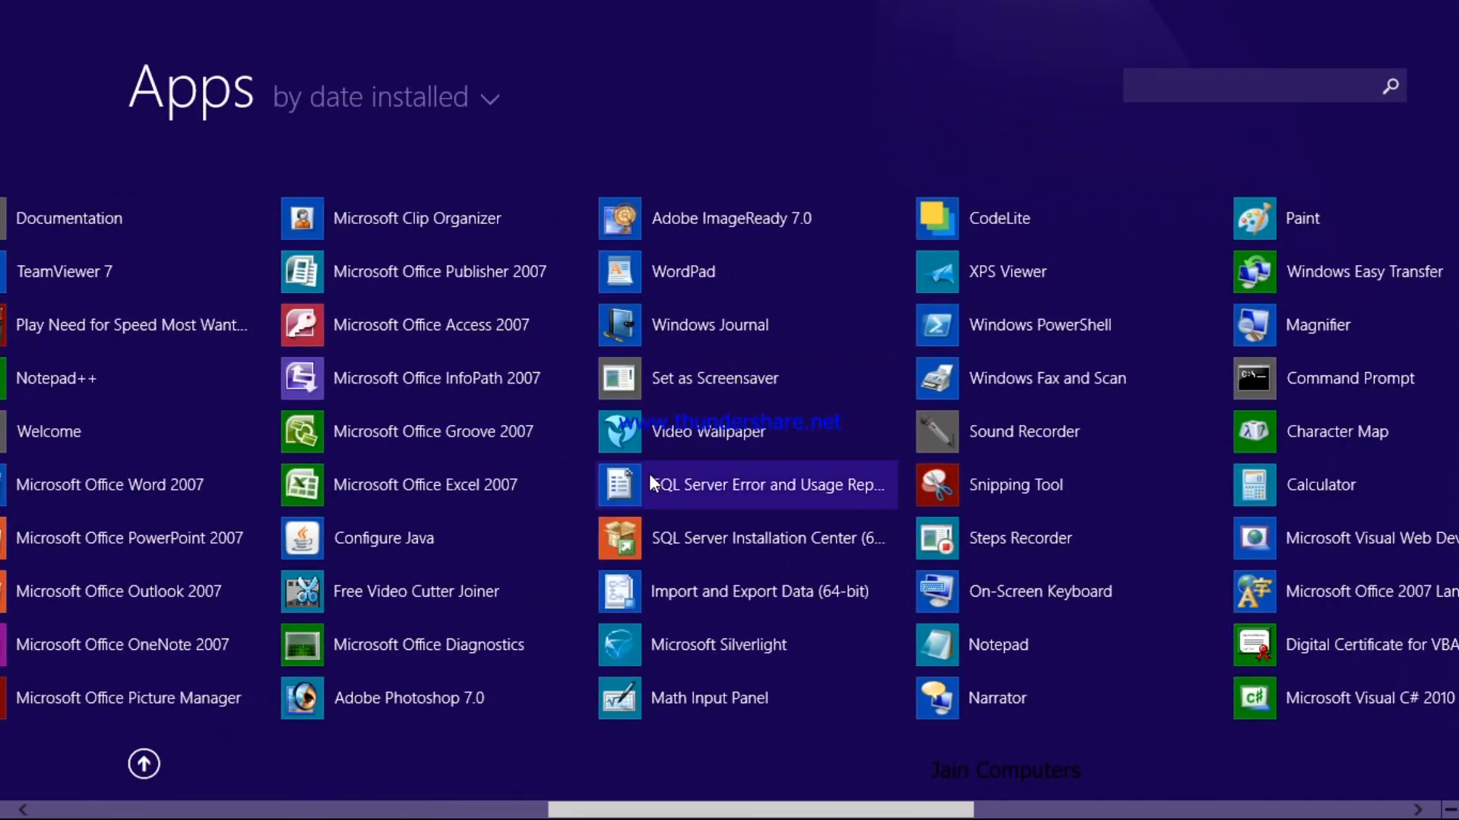
{"action": "left_click", "coordinate": [131, 513]}
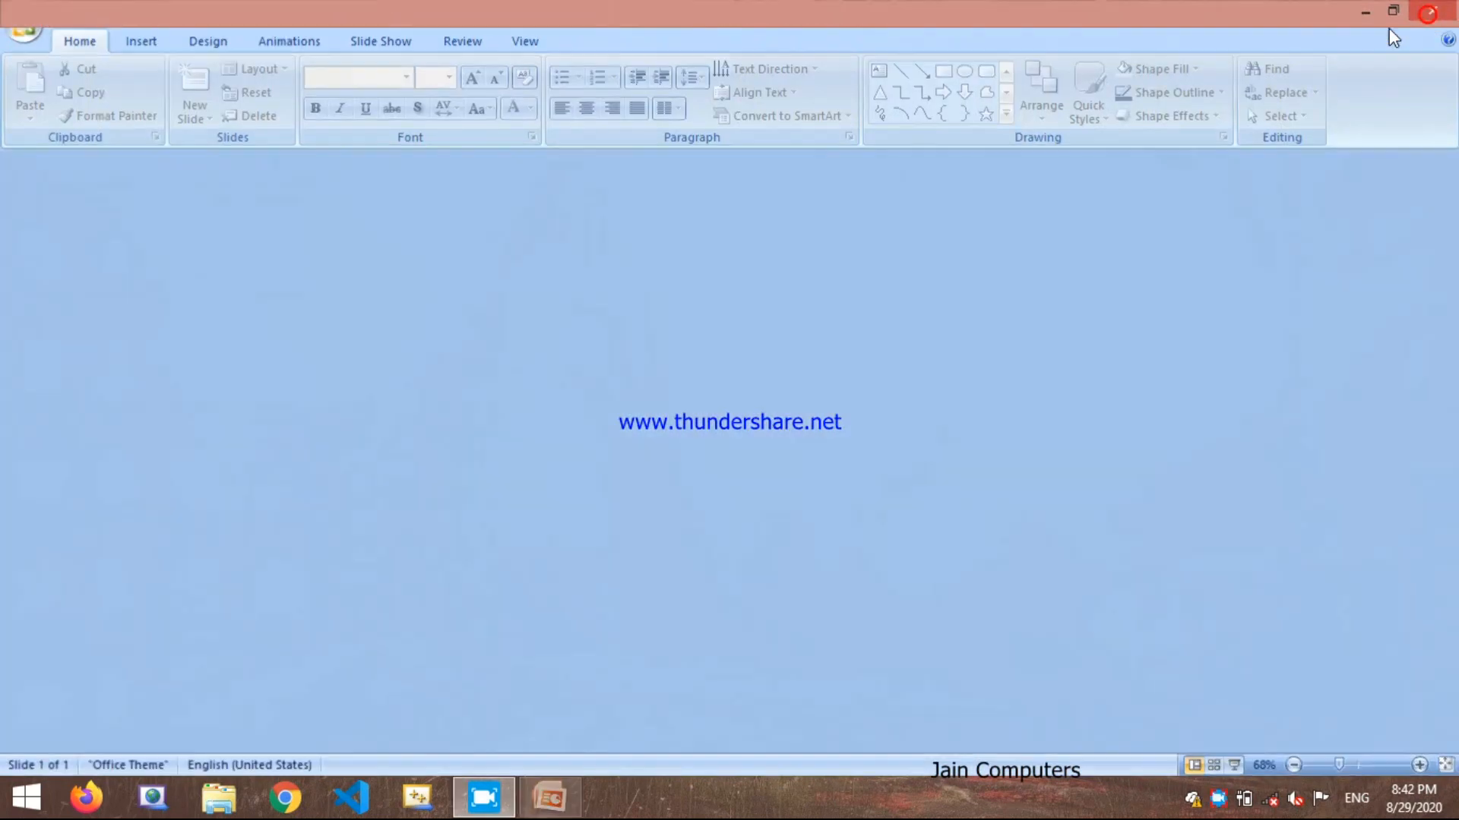
{"action": "left_click", "coordinate": [1427, 13]}
Step: Launch Microsoft Office Word 2007 from the installed apps
{"action": "left_click", "coordinate": [26, 798]}
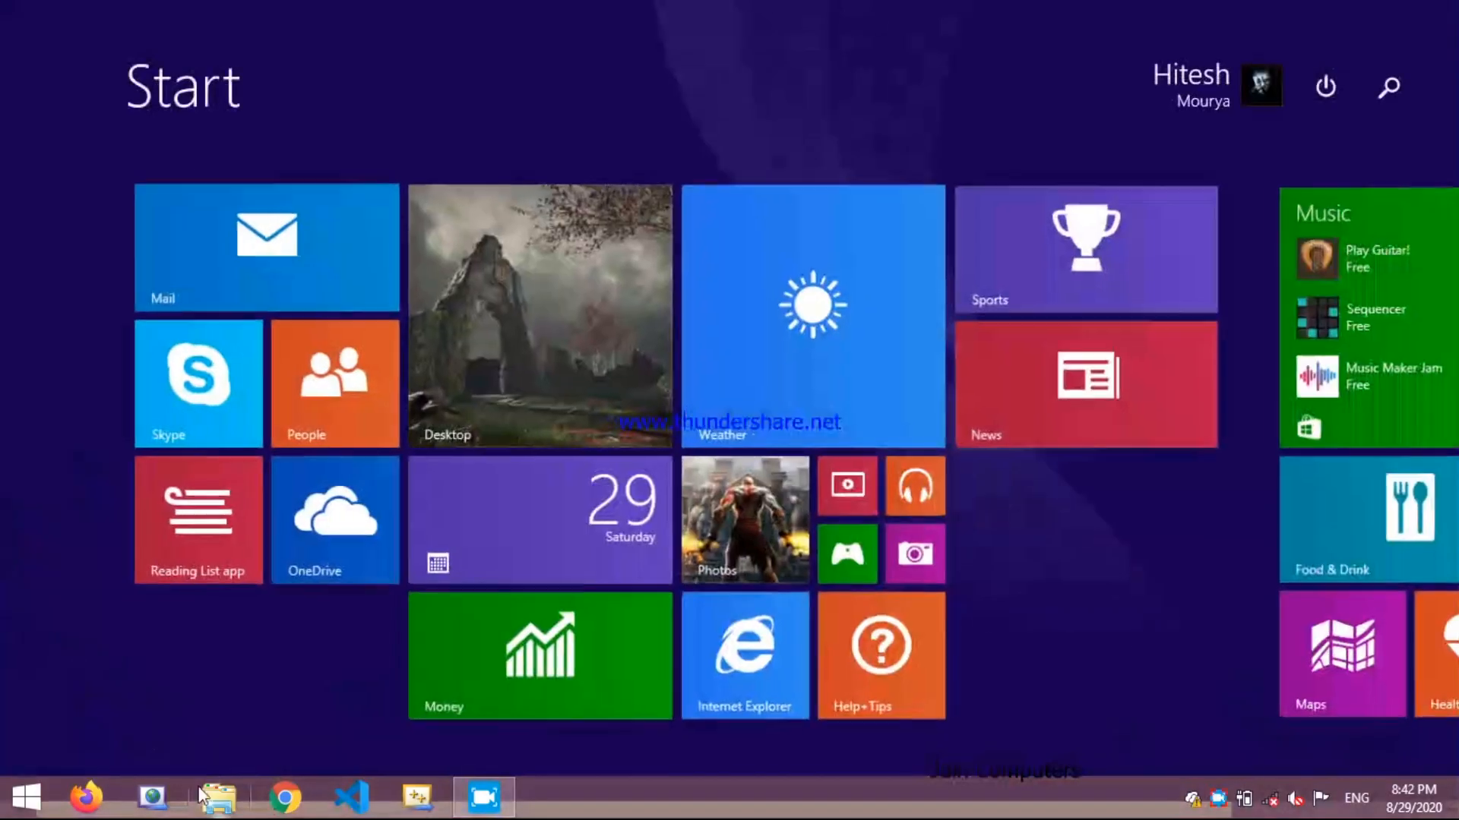
{"action": "left_click", "coordinate": [145, 762]}
{"action": "scroll", "coordinate": [582, 440], "scroll_direction": "down", "scroll_amount": 5}
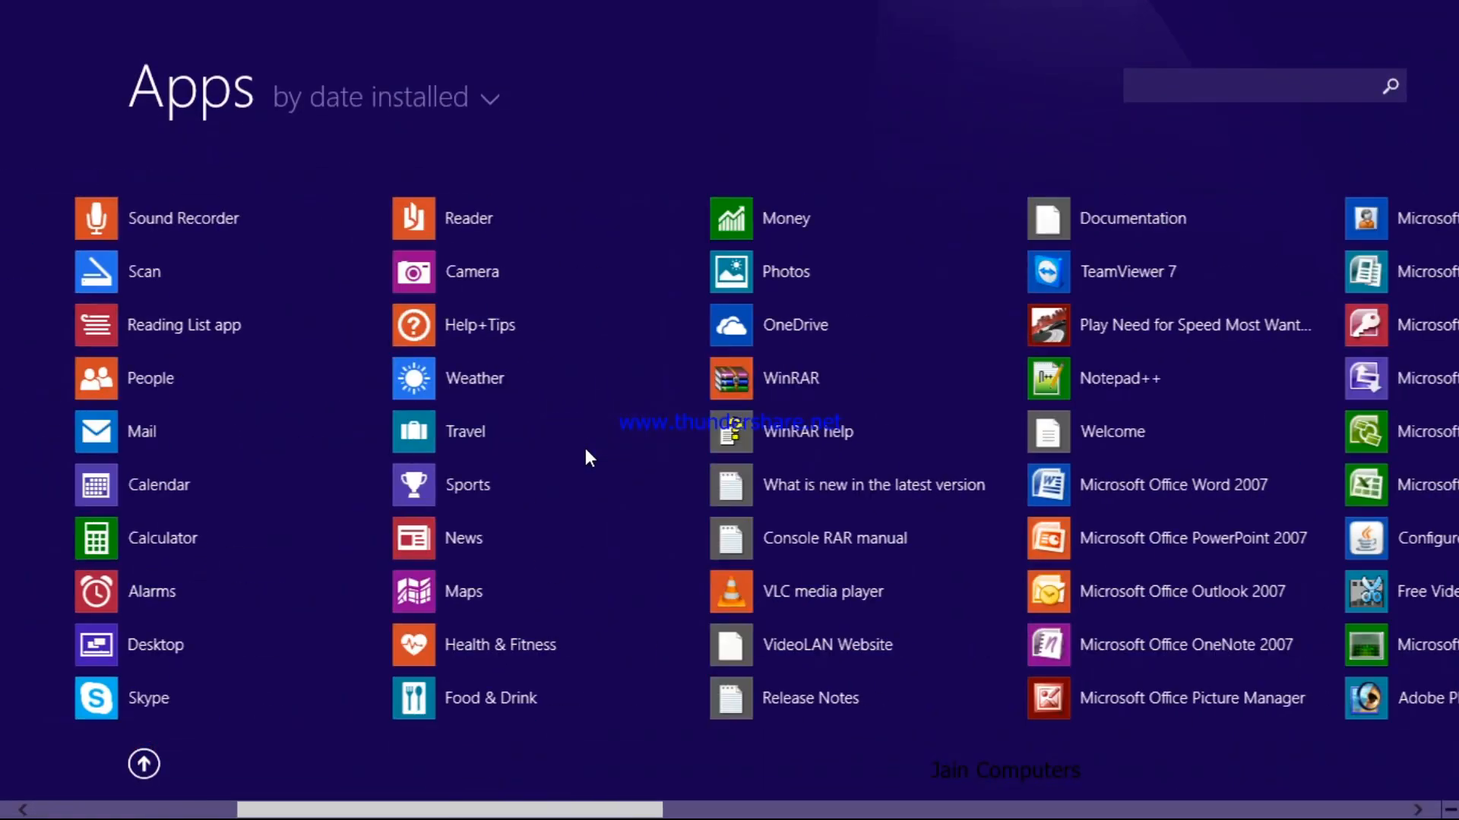
{"action": "left_click", "coordinate": [992, 490]}
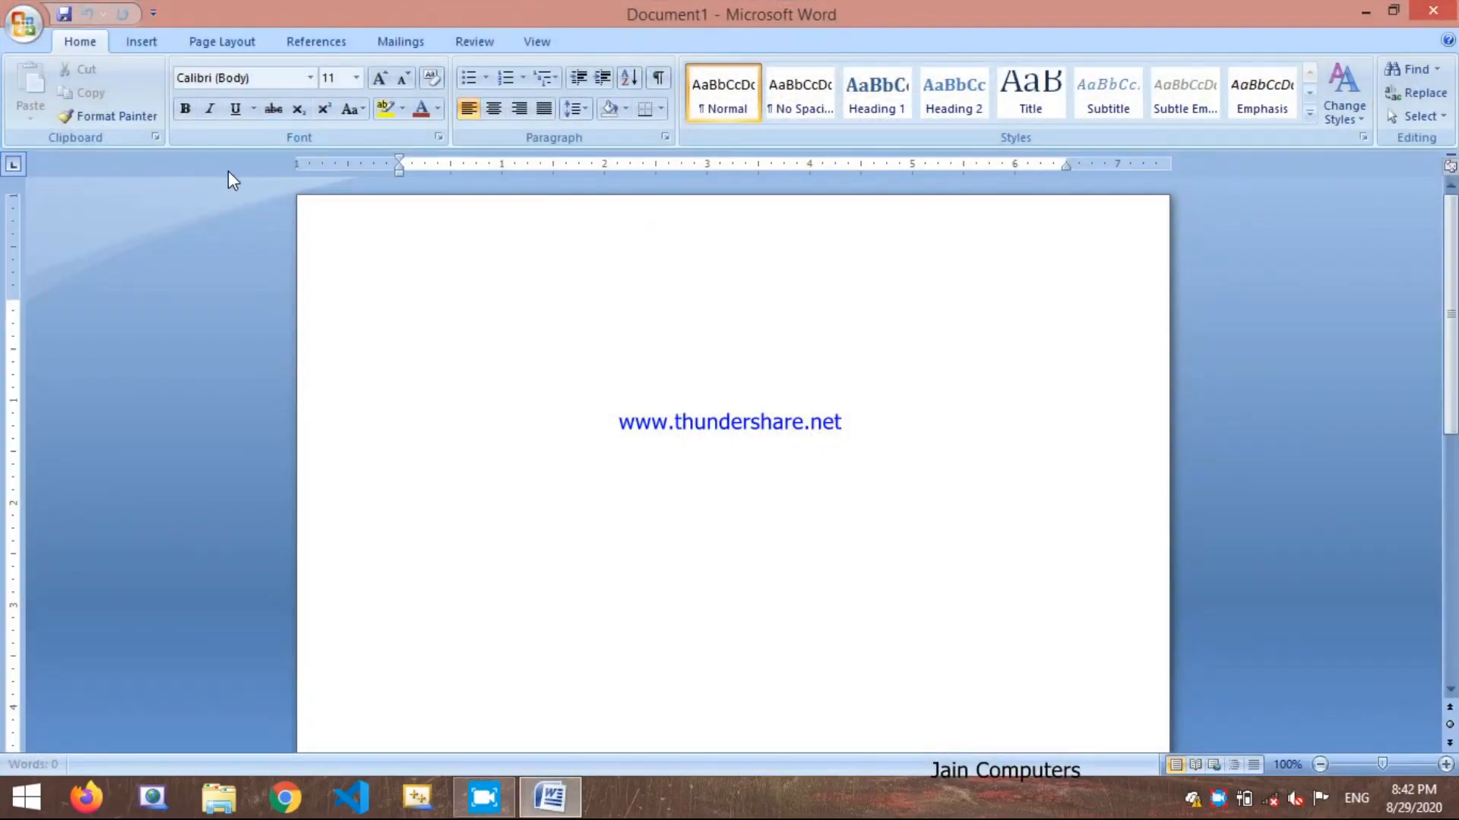
Step: Open the recent document Test and enter its document password
{"action": "left_click", "coordinate": [22, 24]}
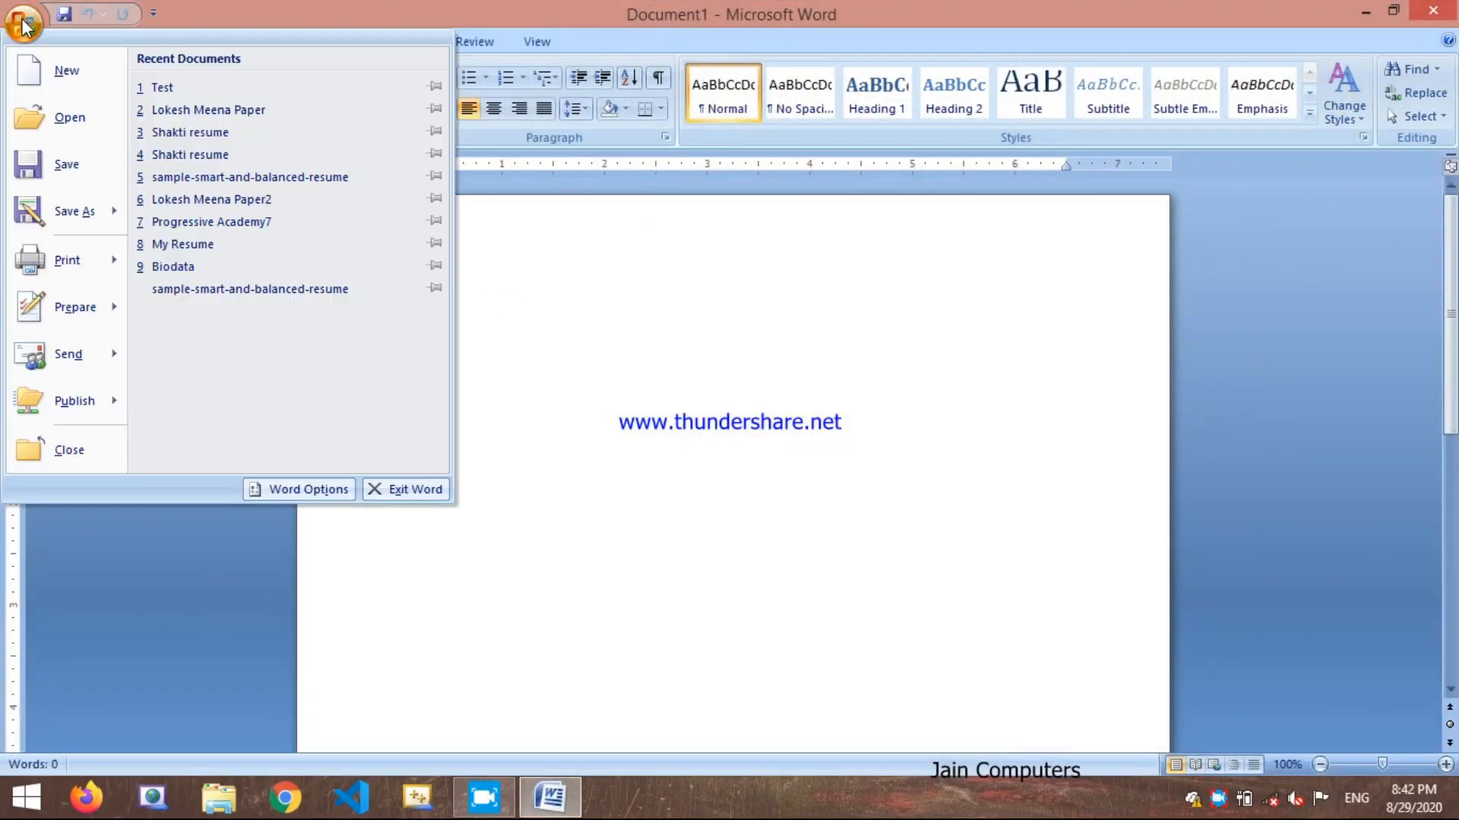
{"action": "left_click", "coordinate": [180, 92]}
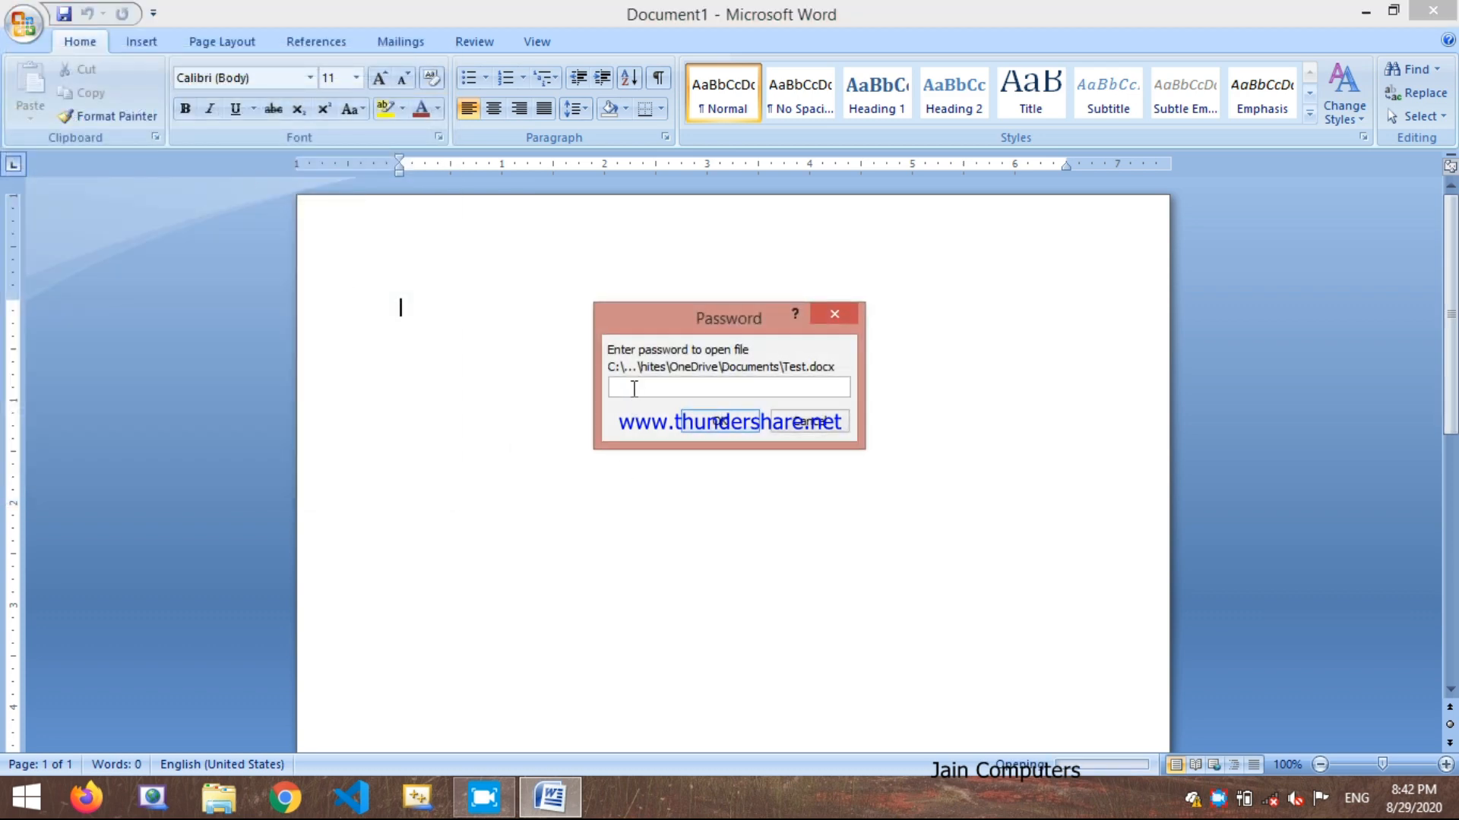
{"action": "type", "text": "•••"}
{"action": "key", "text": "Return"}
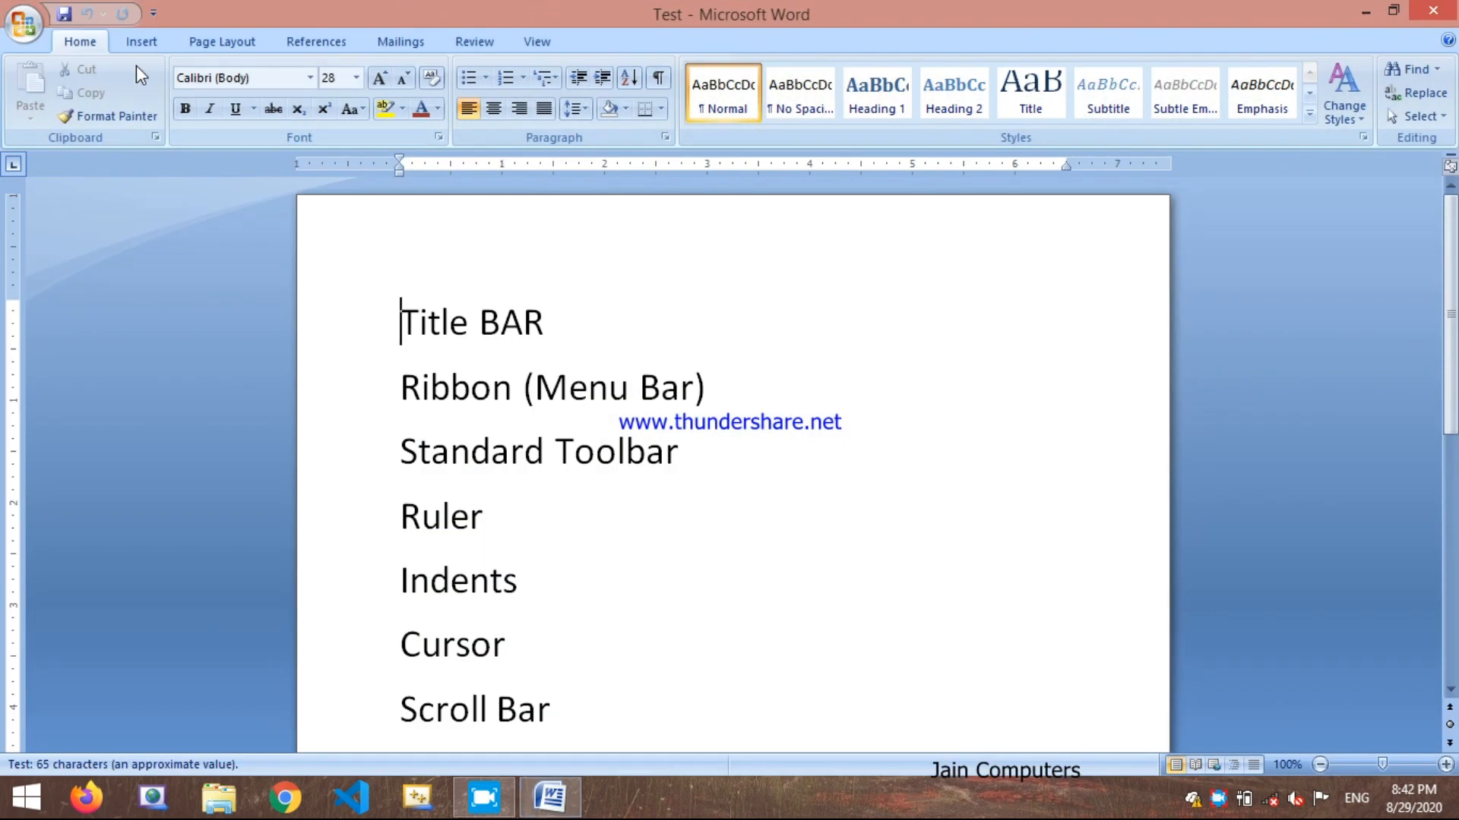
Step: Remove the encryption from the Test document by clearing its password, and save the document
{"action": "left_click", "coordinate": [24, 23]}
{"action": "mouse_move", "coordinate": [65, 297]}
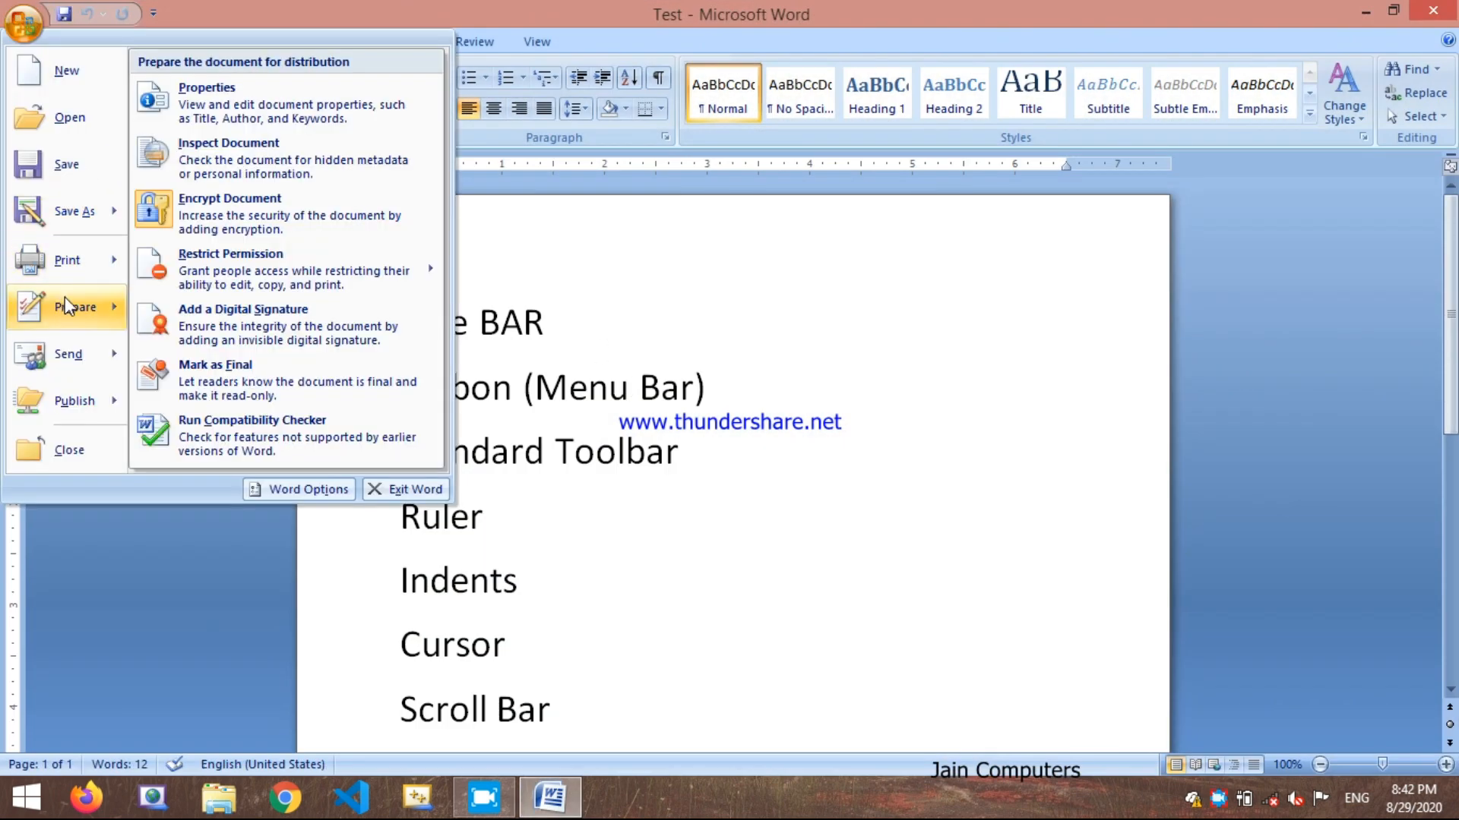
{"action": "left_click", "coordinate": [194, 220]}
{"action": "type", "text": "•••"}
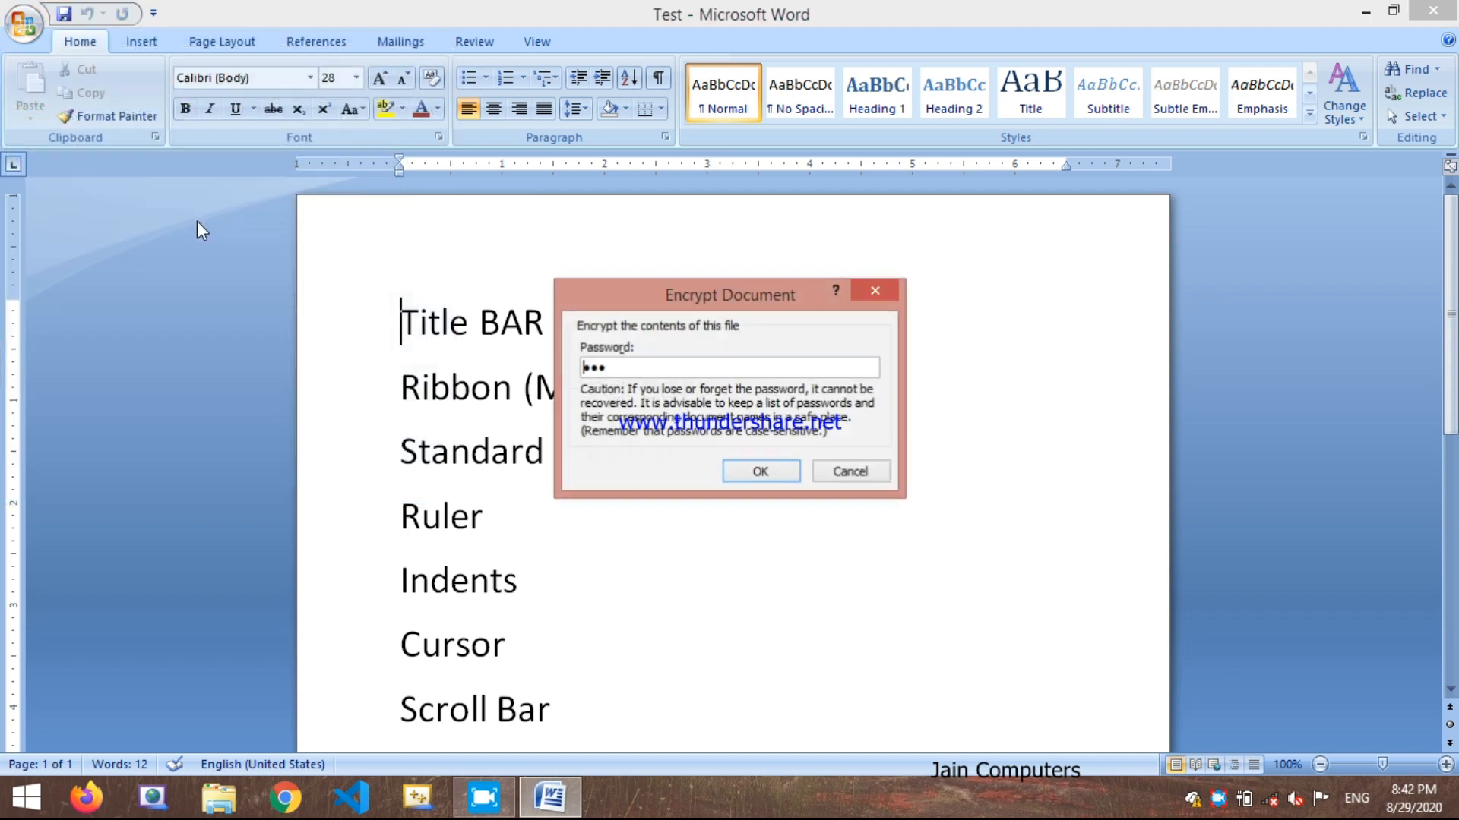
{"action": "left_click_drag", "start_coordinate": [635, 368], "coordinate": [558, 360]}
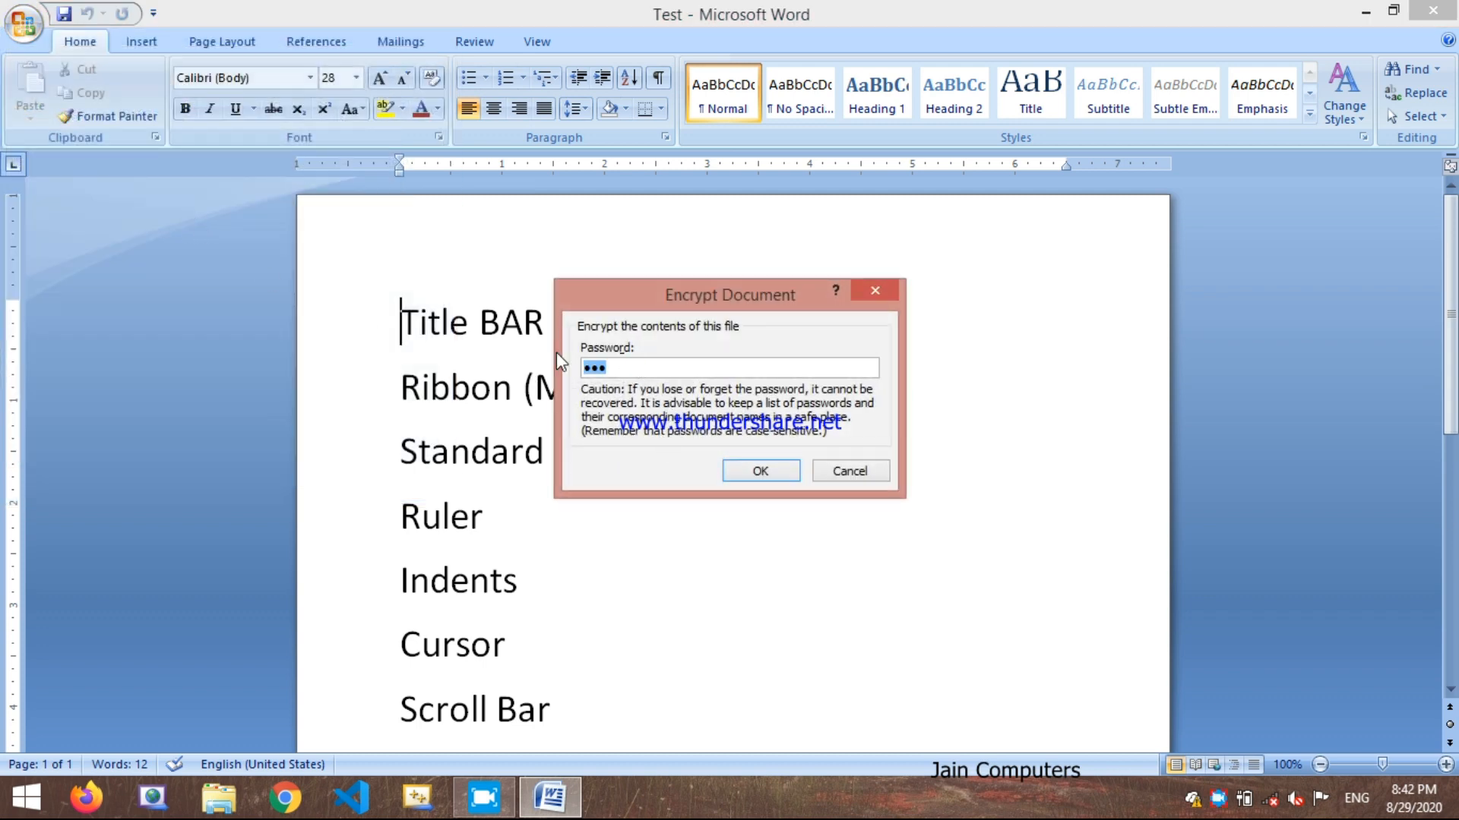
{"action": "key", "text": "BackSpace"}
{"action": "left_click", "coordinate": [756, 471]}
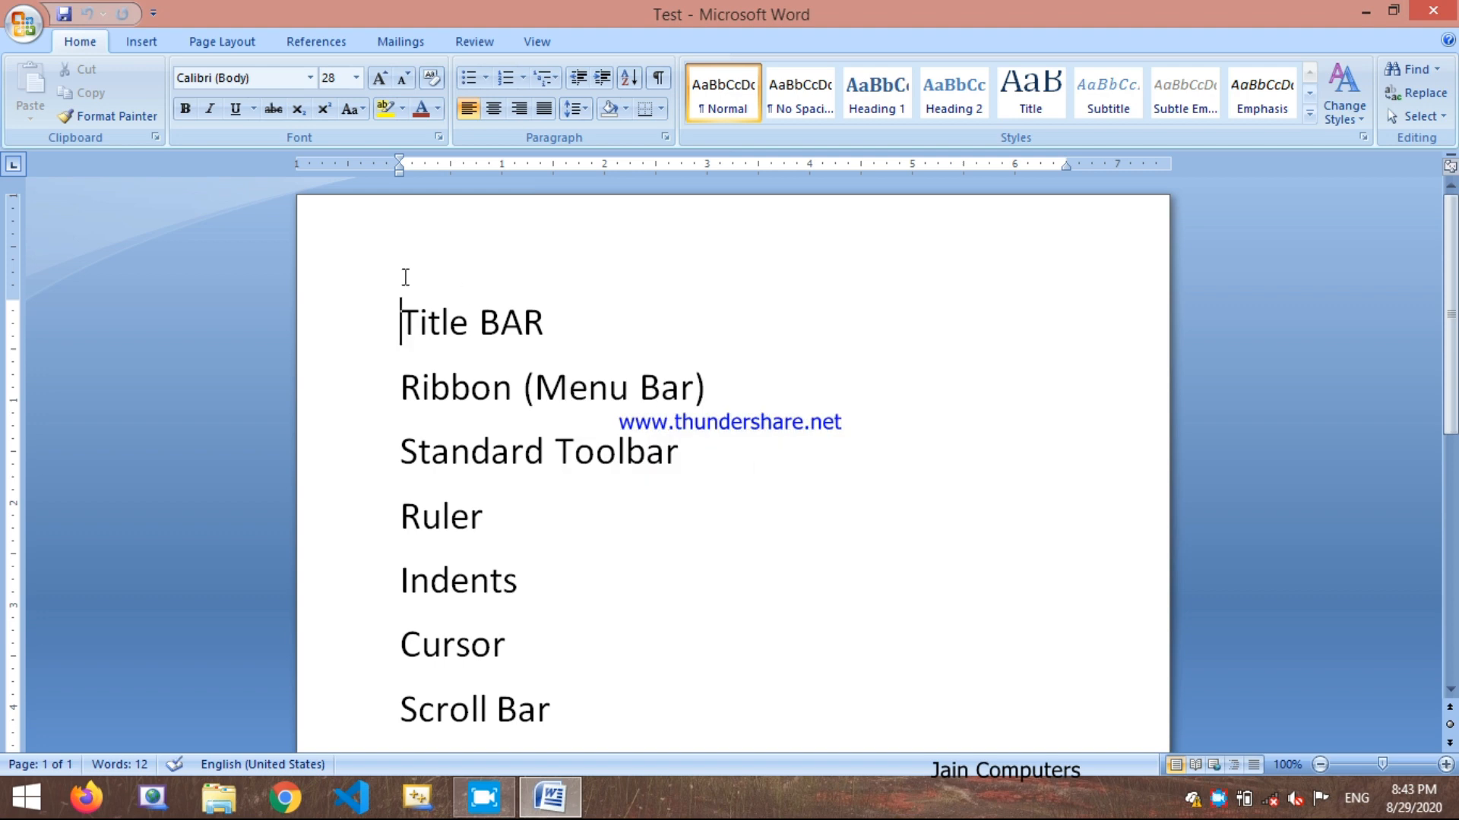
{"action": "left_click", "coordinate": [23, 25]}
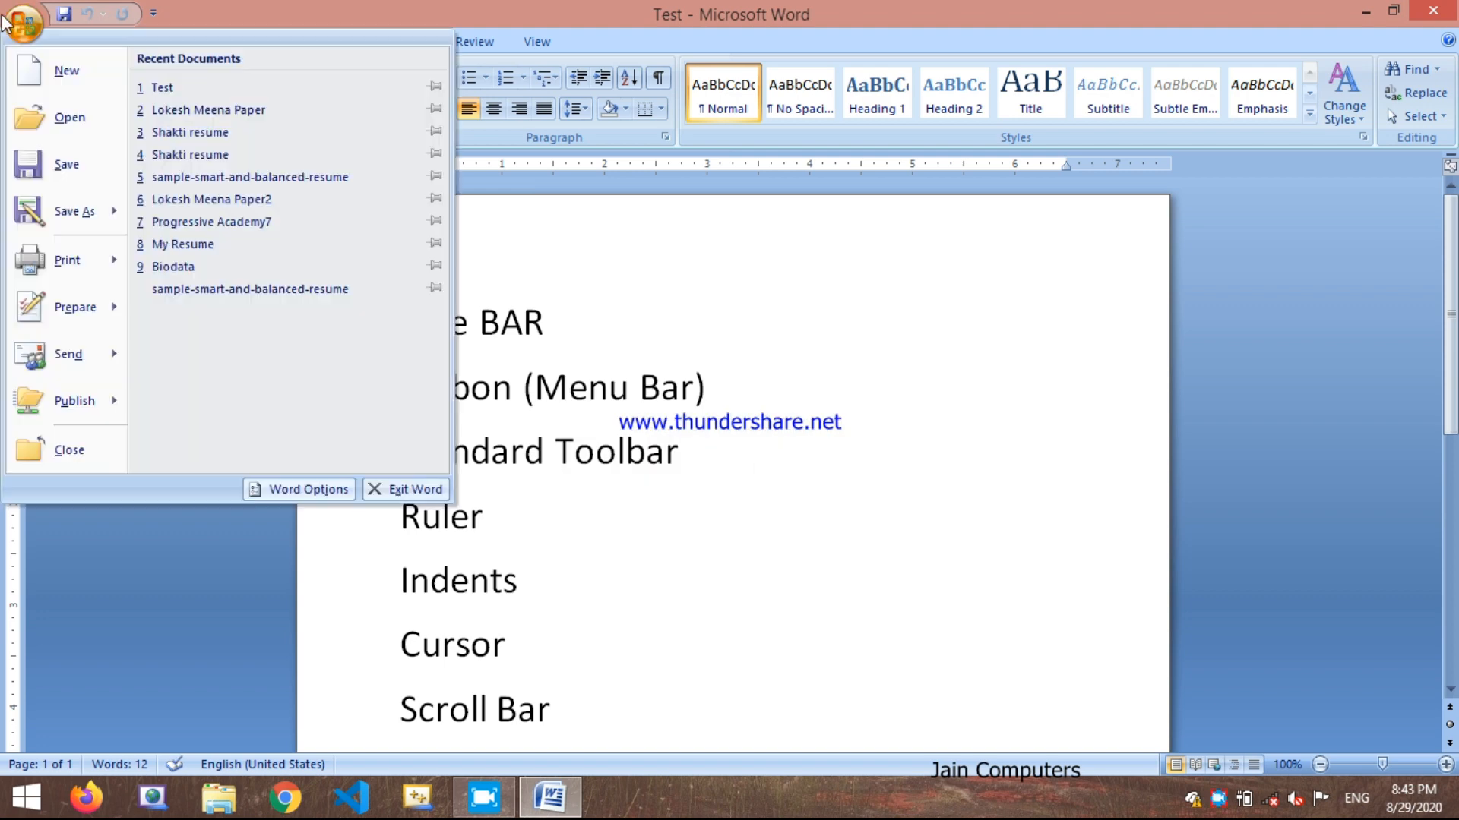
{"action": "left_click", "coordinate": [60, 174]}
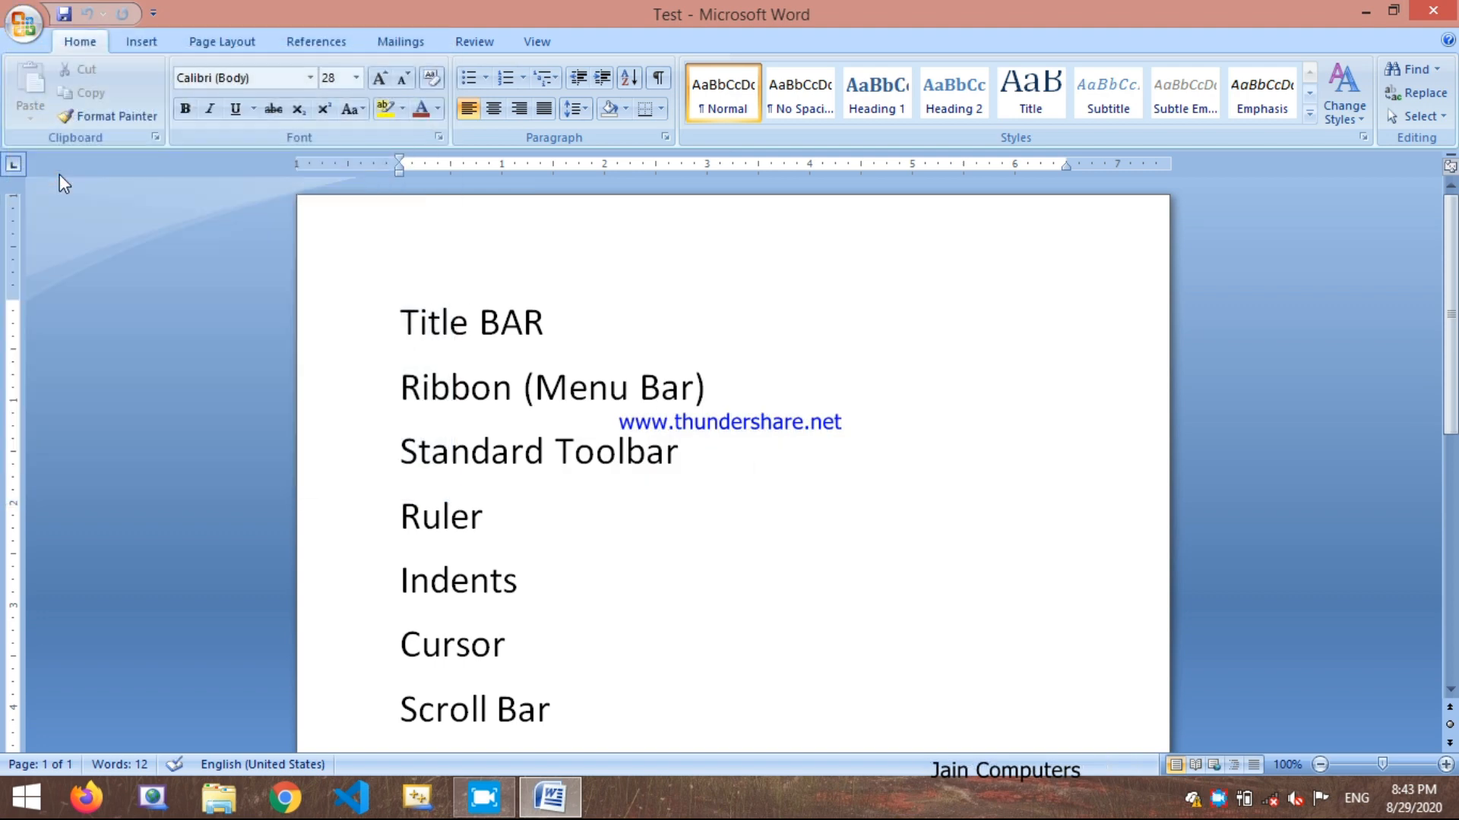
Step: Examine the Send and Publish options for the Test document, then return to the document without choosing any
{"action": "left_click", "coordinate": [23, 28]}
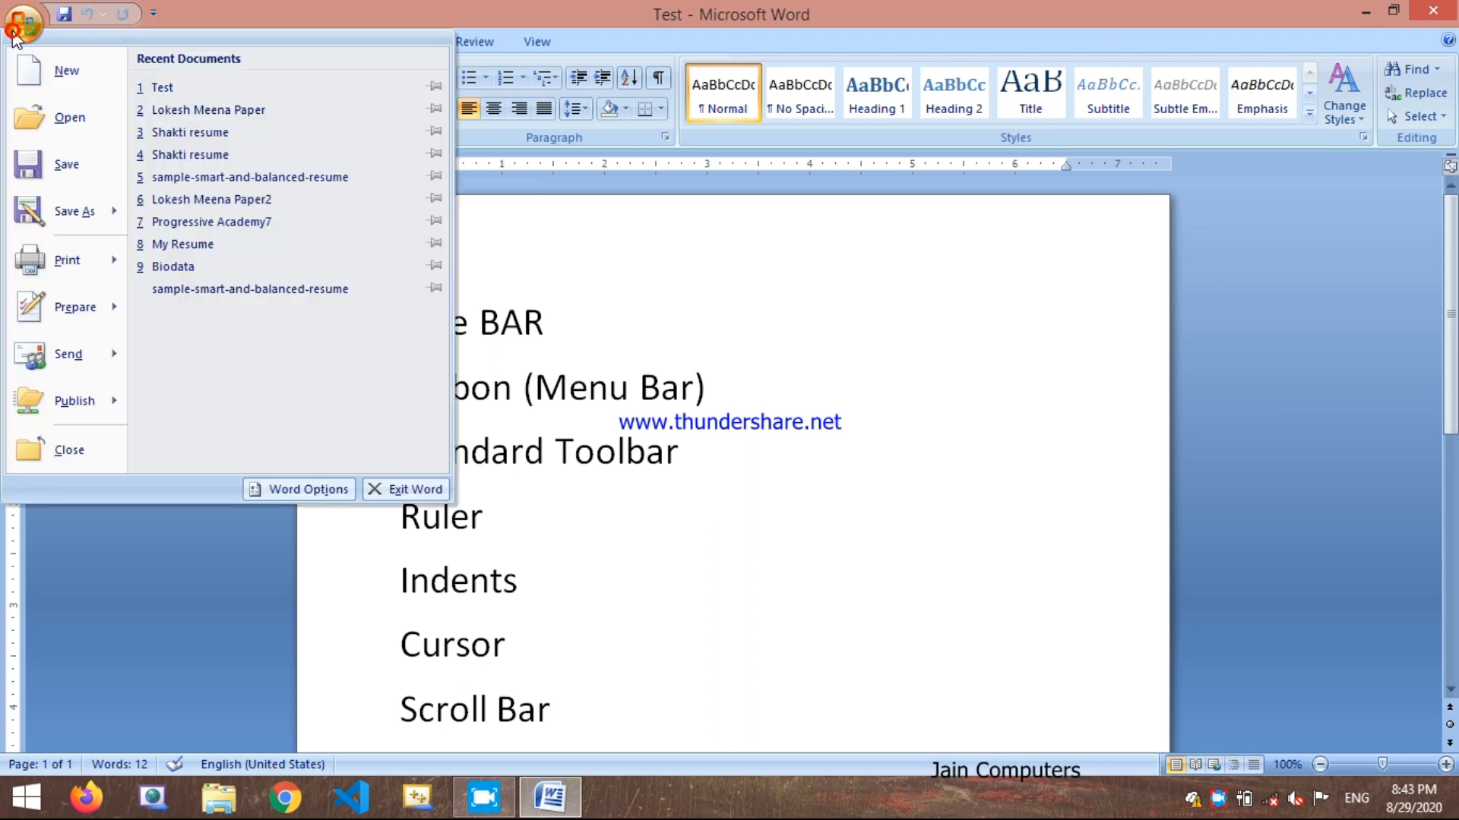
{"action": "mouse_move", "coordinate": [42, 358]}
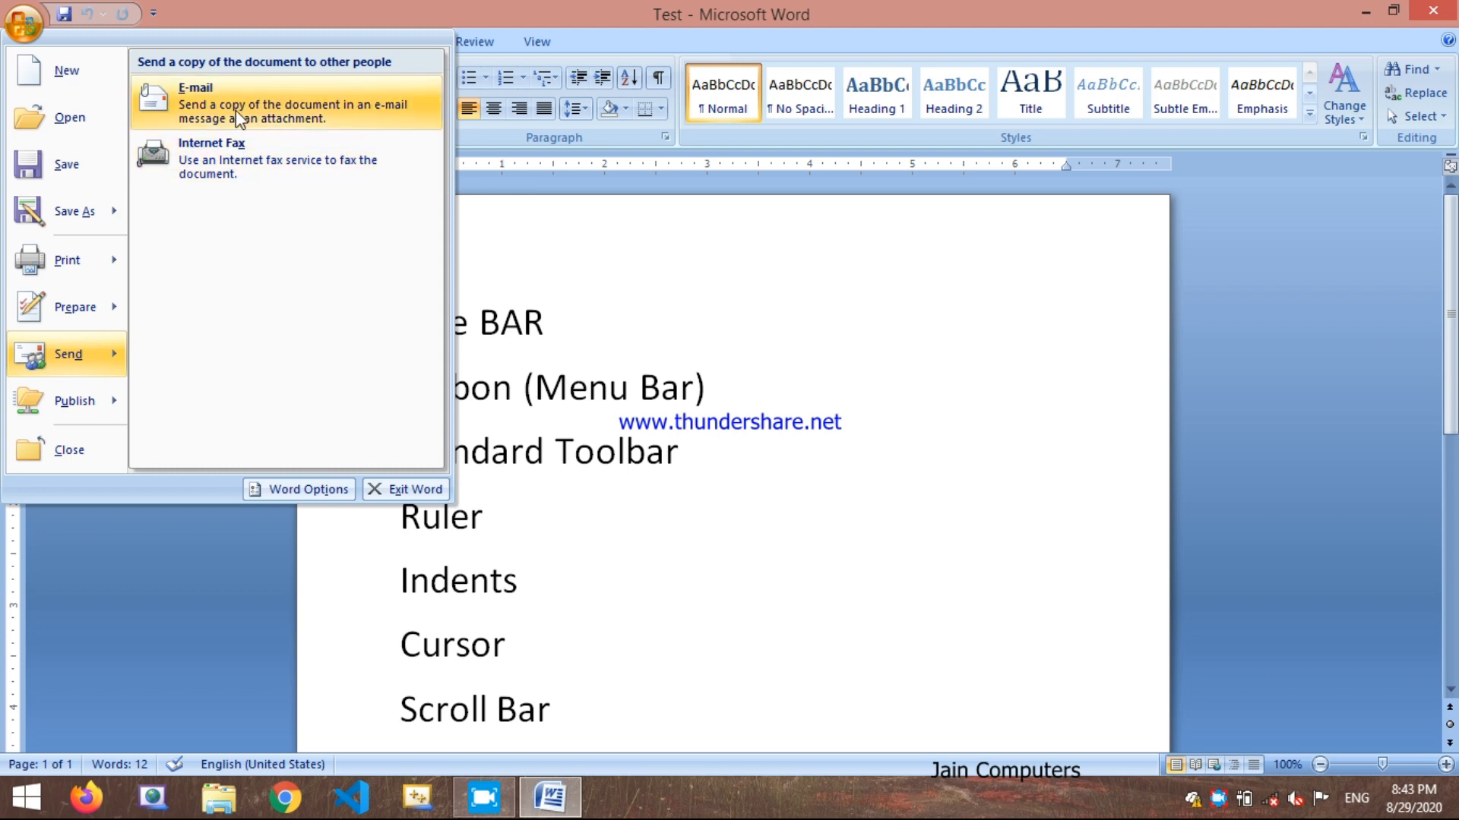
{"action": "left_click", "coordinate": [803, 296]}
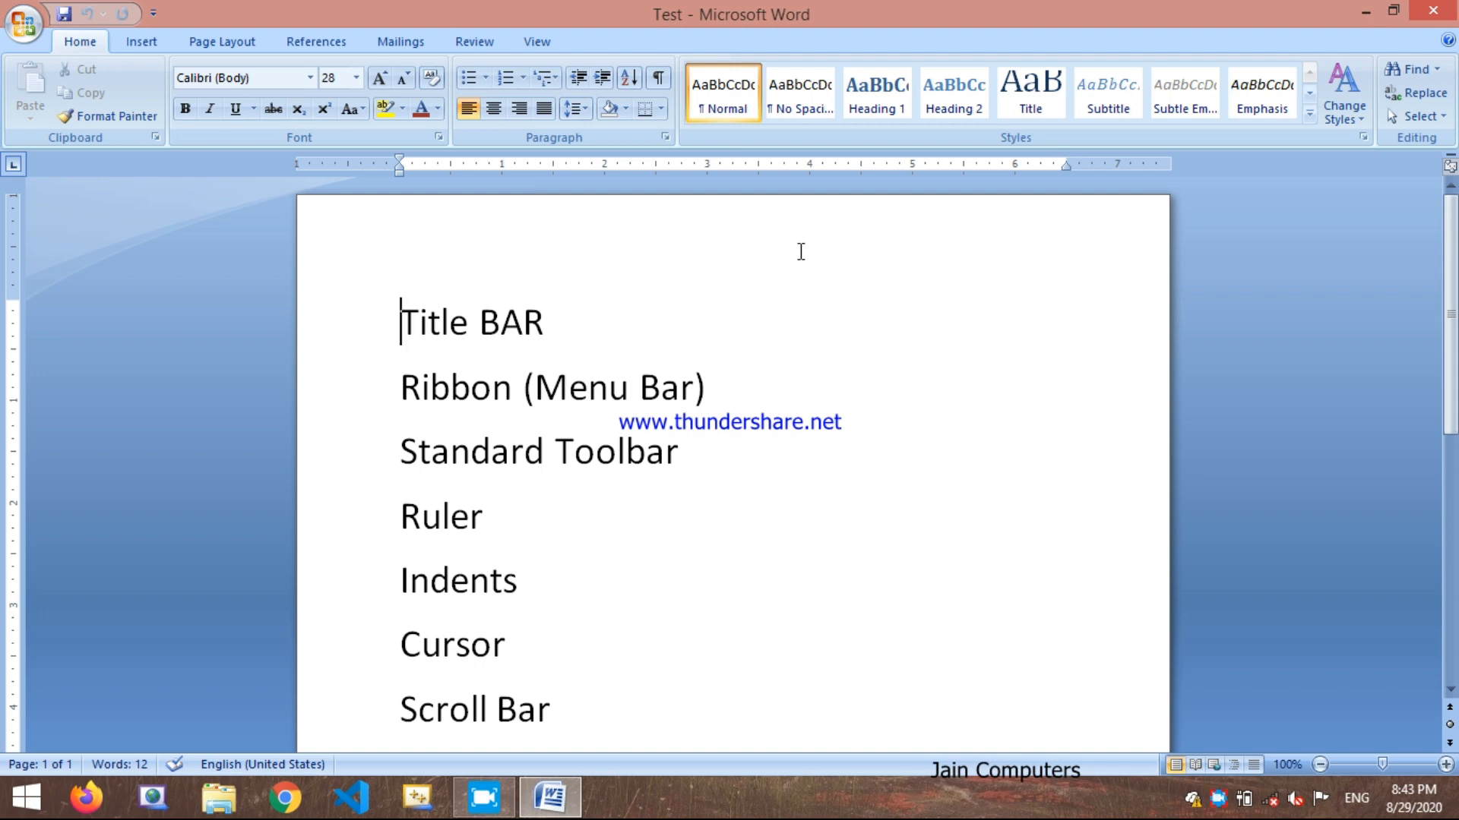
{"action": "left_click", "coordinate": [35, 37]}
{"action": "mouse_move", "coordinate": [75, 397]}
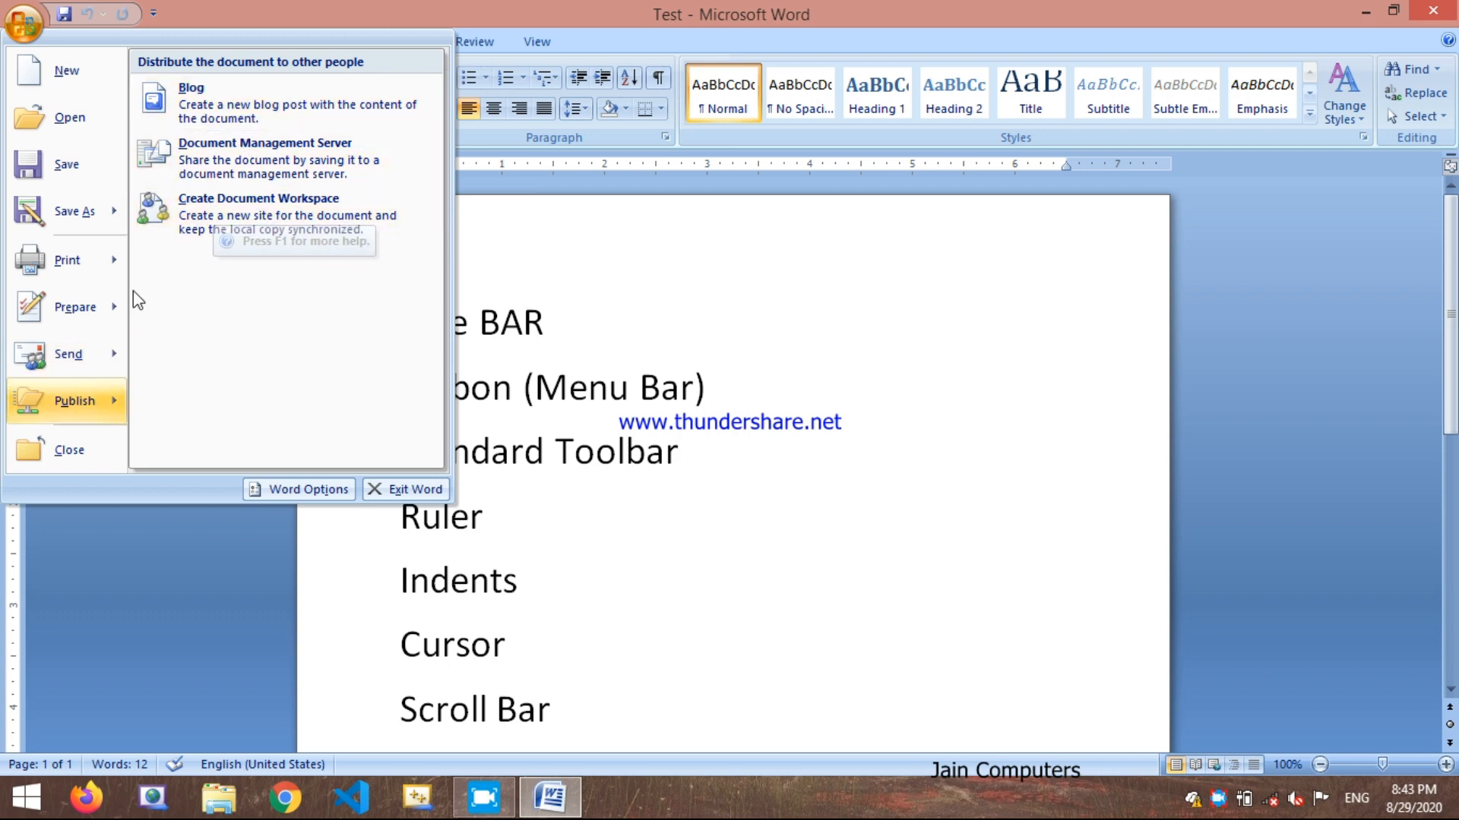
{"action": "mouse_move", "coordinate": [89, 346]}
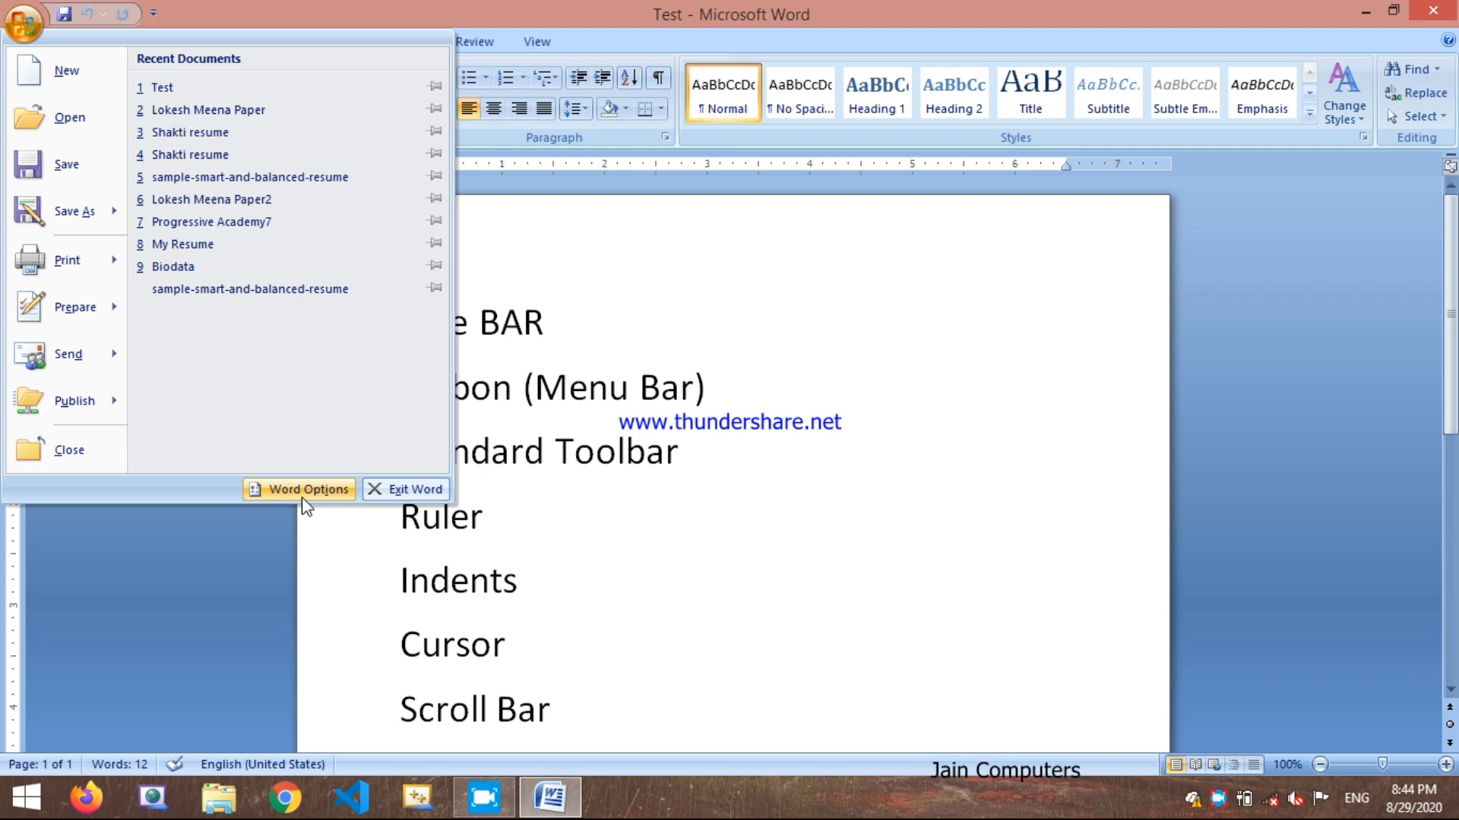
{"action": "left_click", "coordinate": [590, 596]}
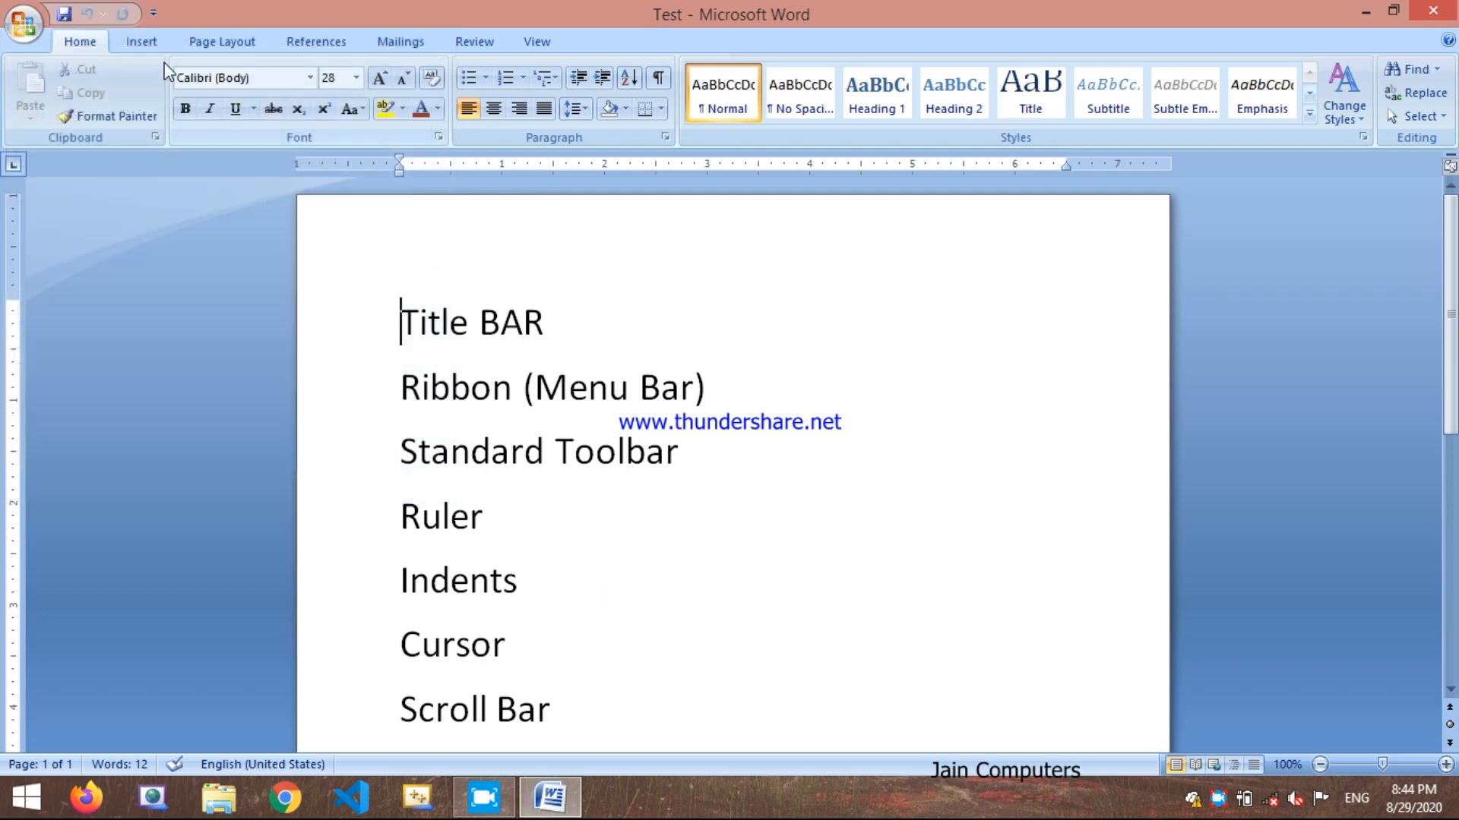